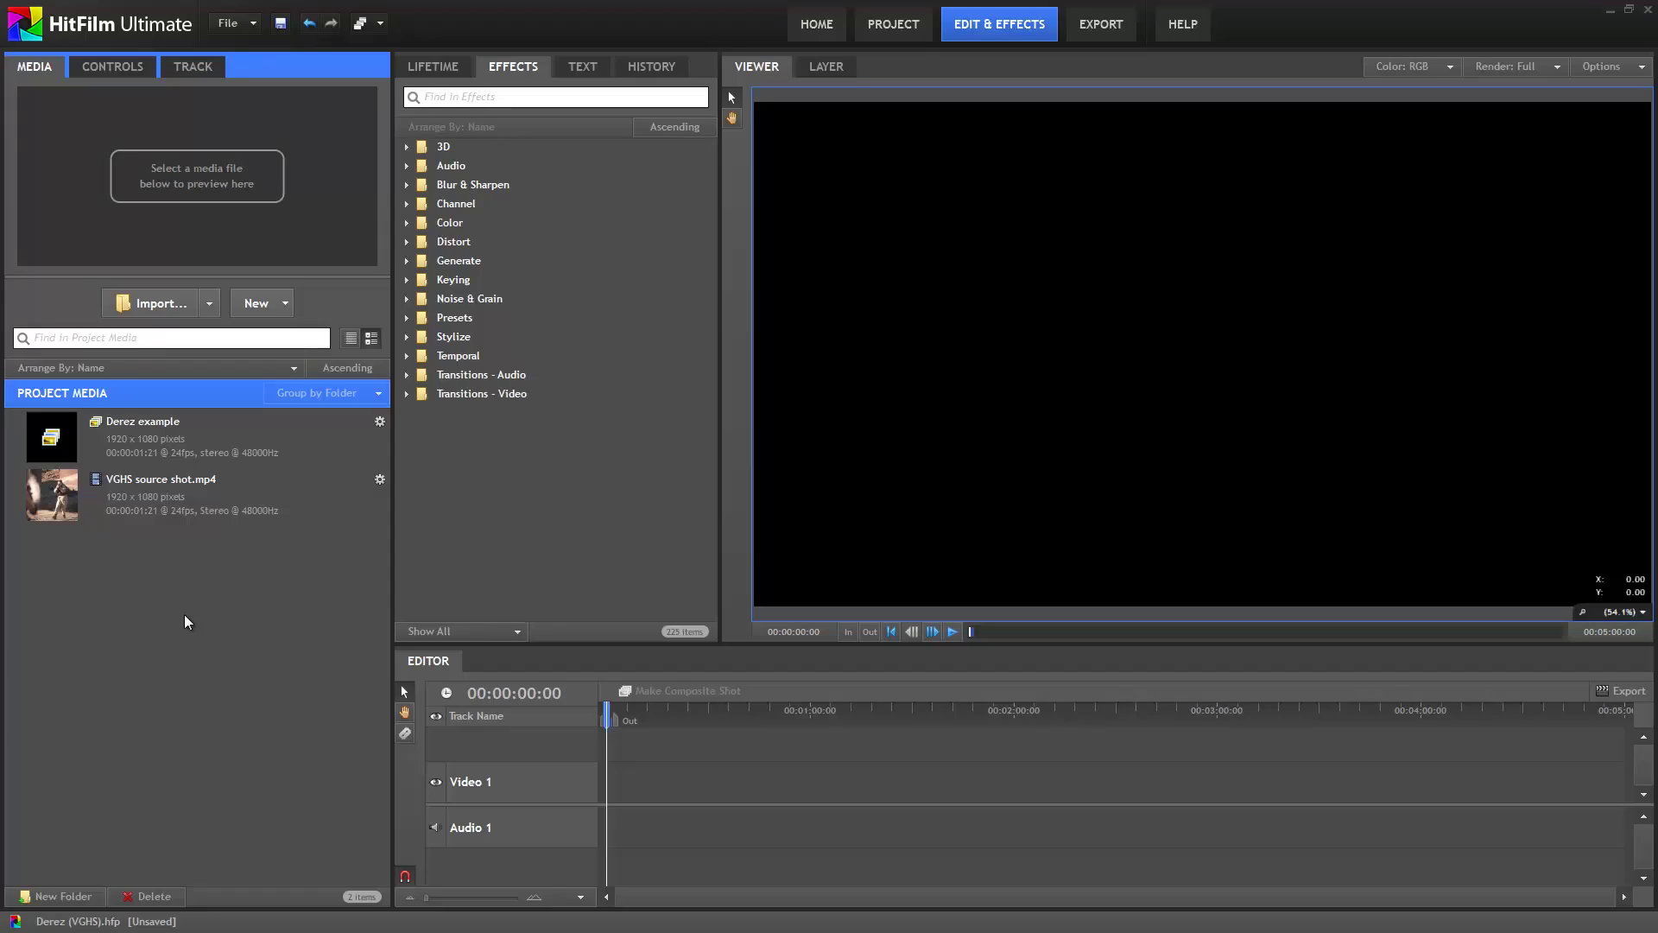
Open the Derez example composite shot and scrub its timeline to preview the finished derez.
click(49, 444)
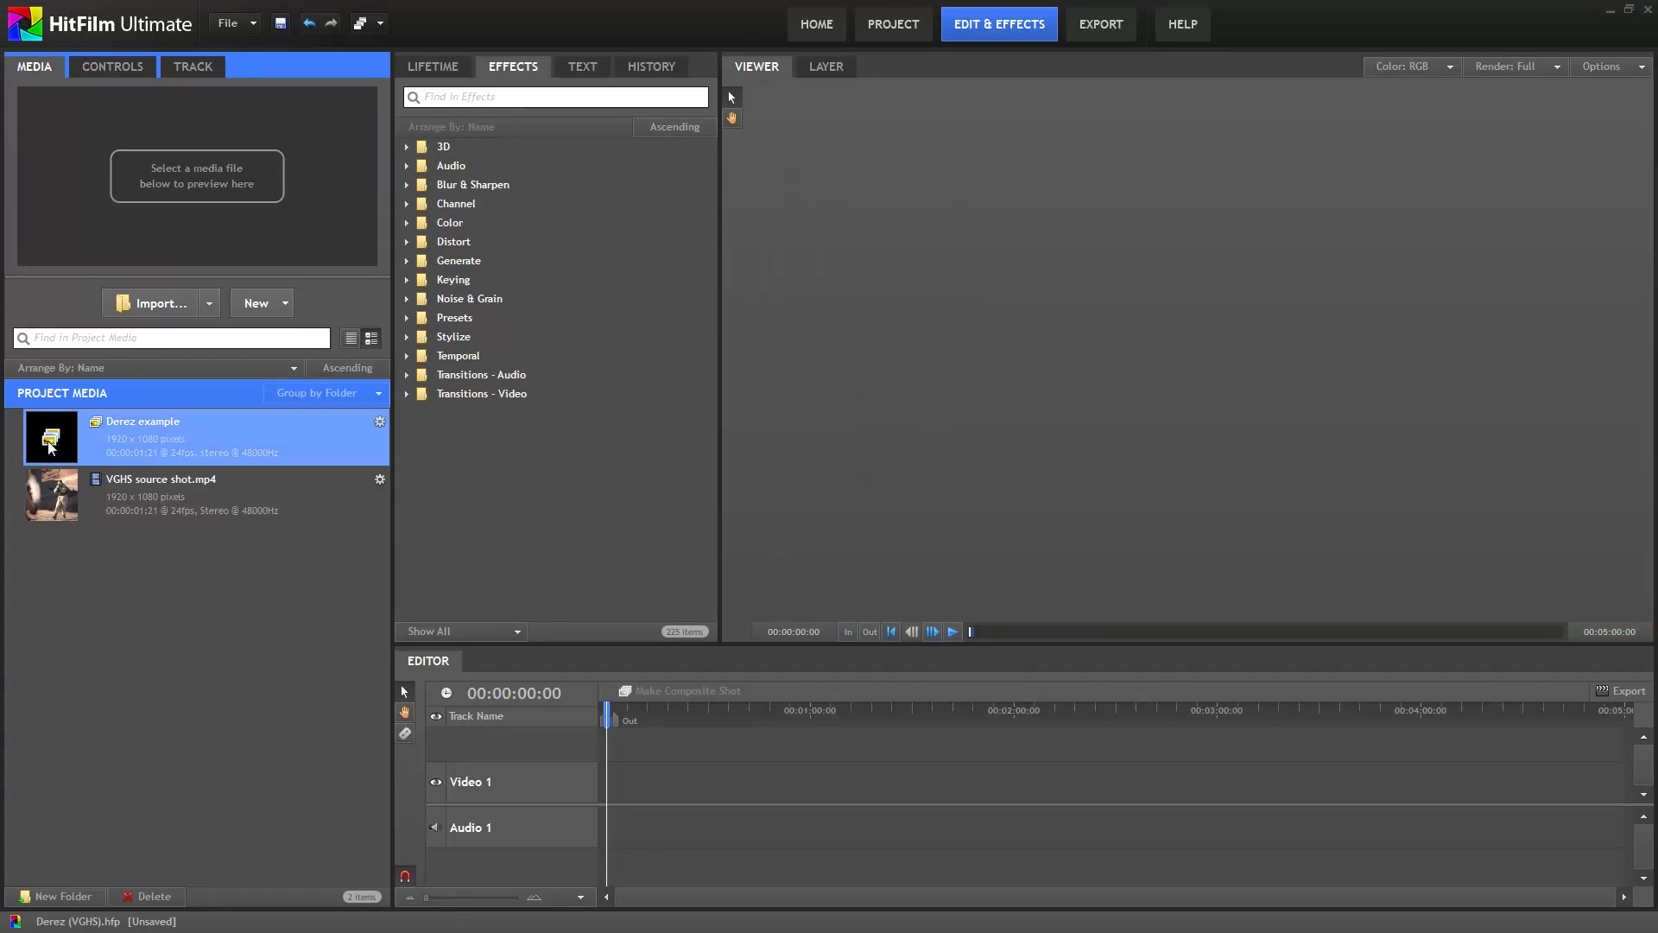
double_click(49, 444)
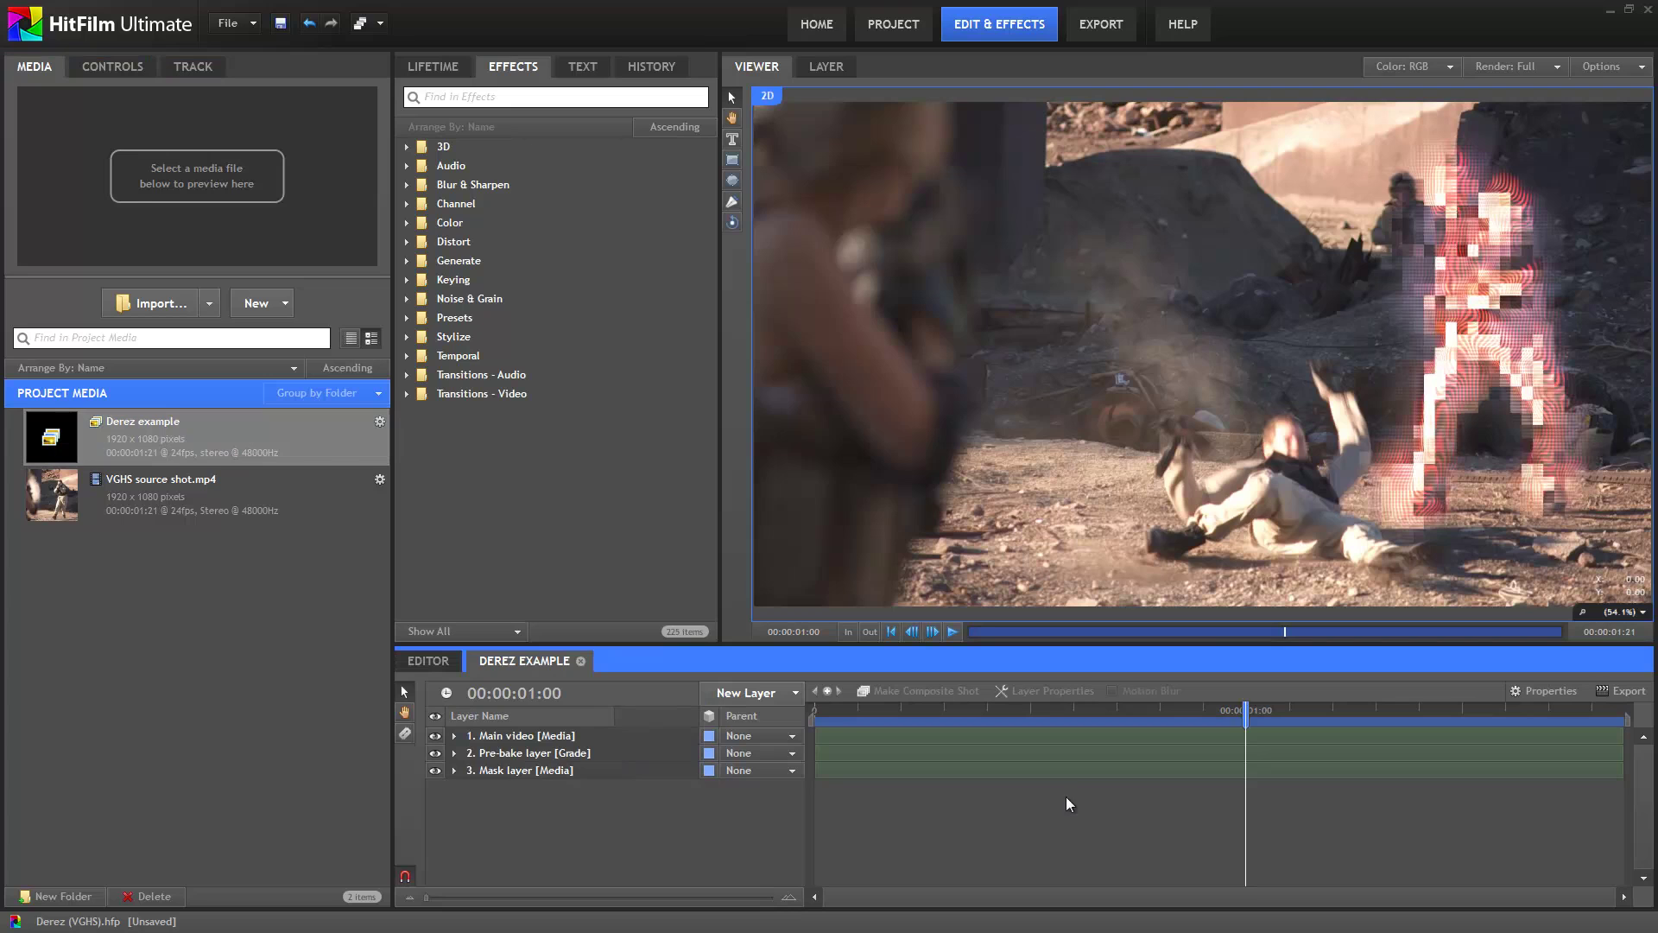
drag(1157, 715, 1246, 736)
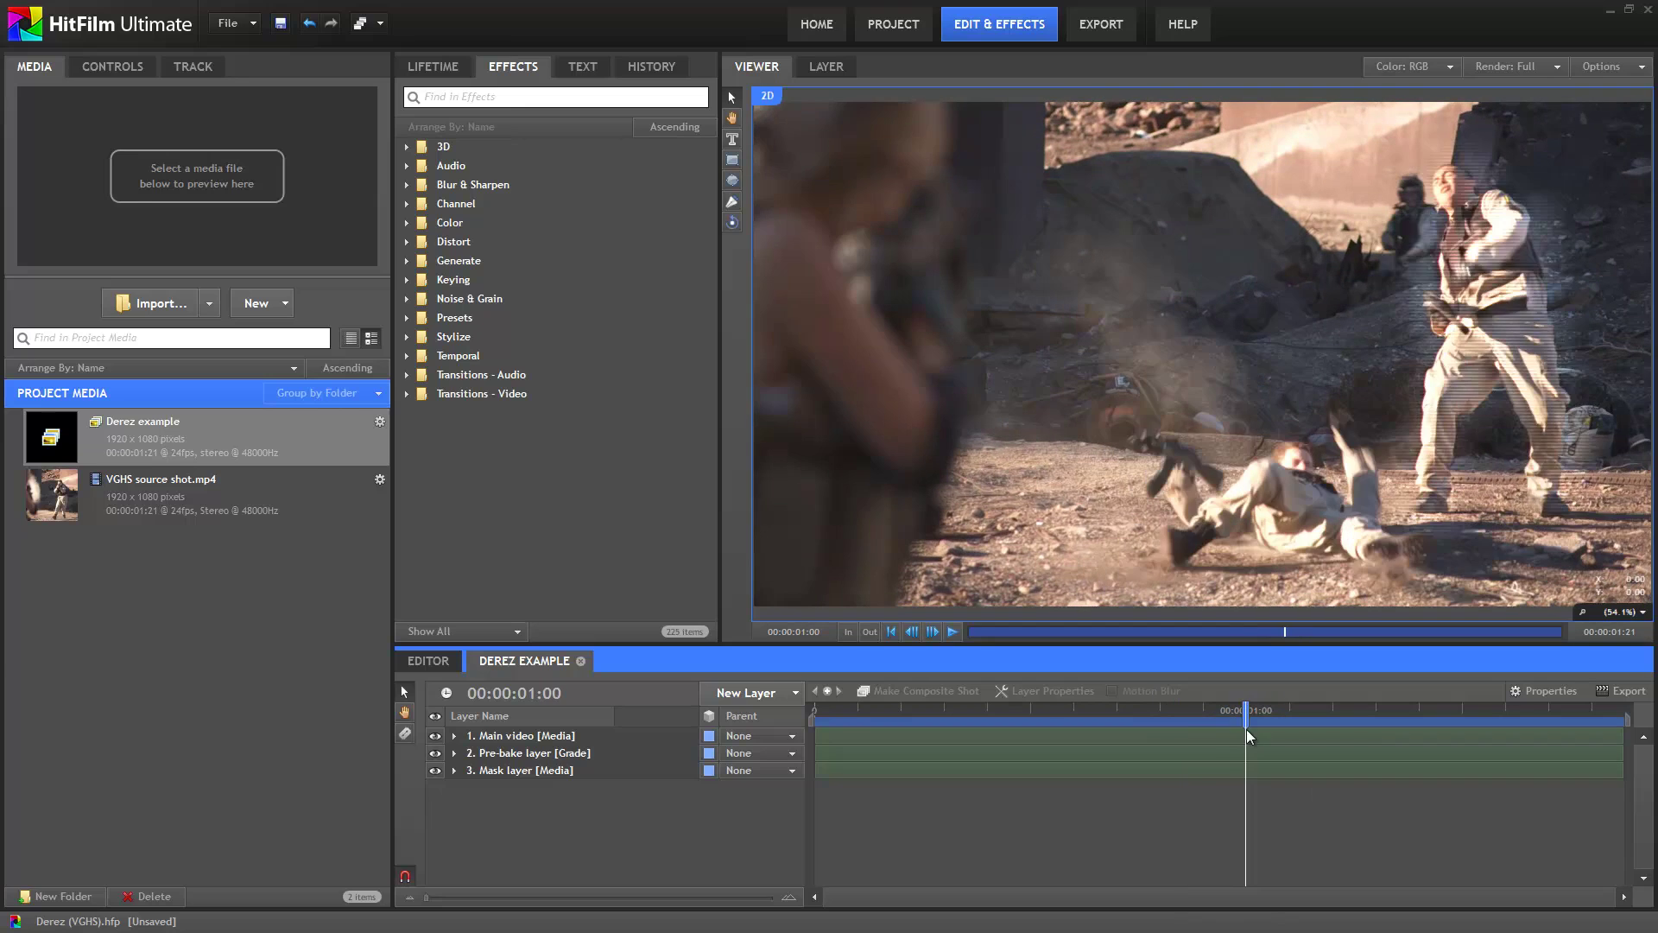
click(149, 497)
Create a new composite shot from VGHS source shot.mp4 and play it briefly.
right_click(148, 497)
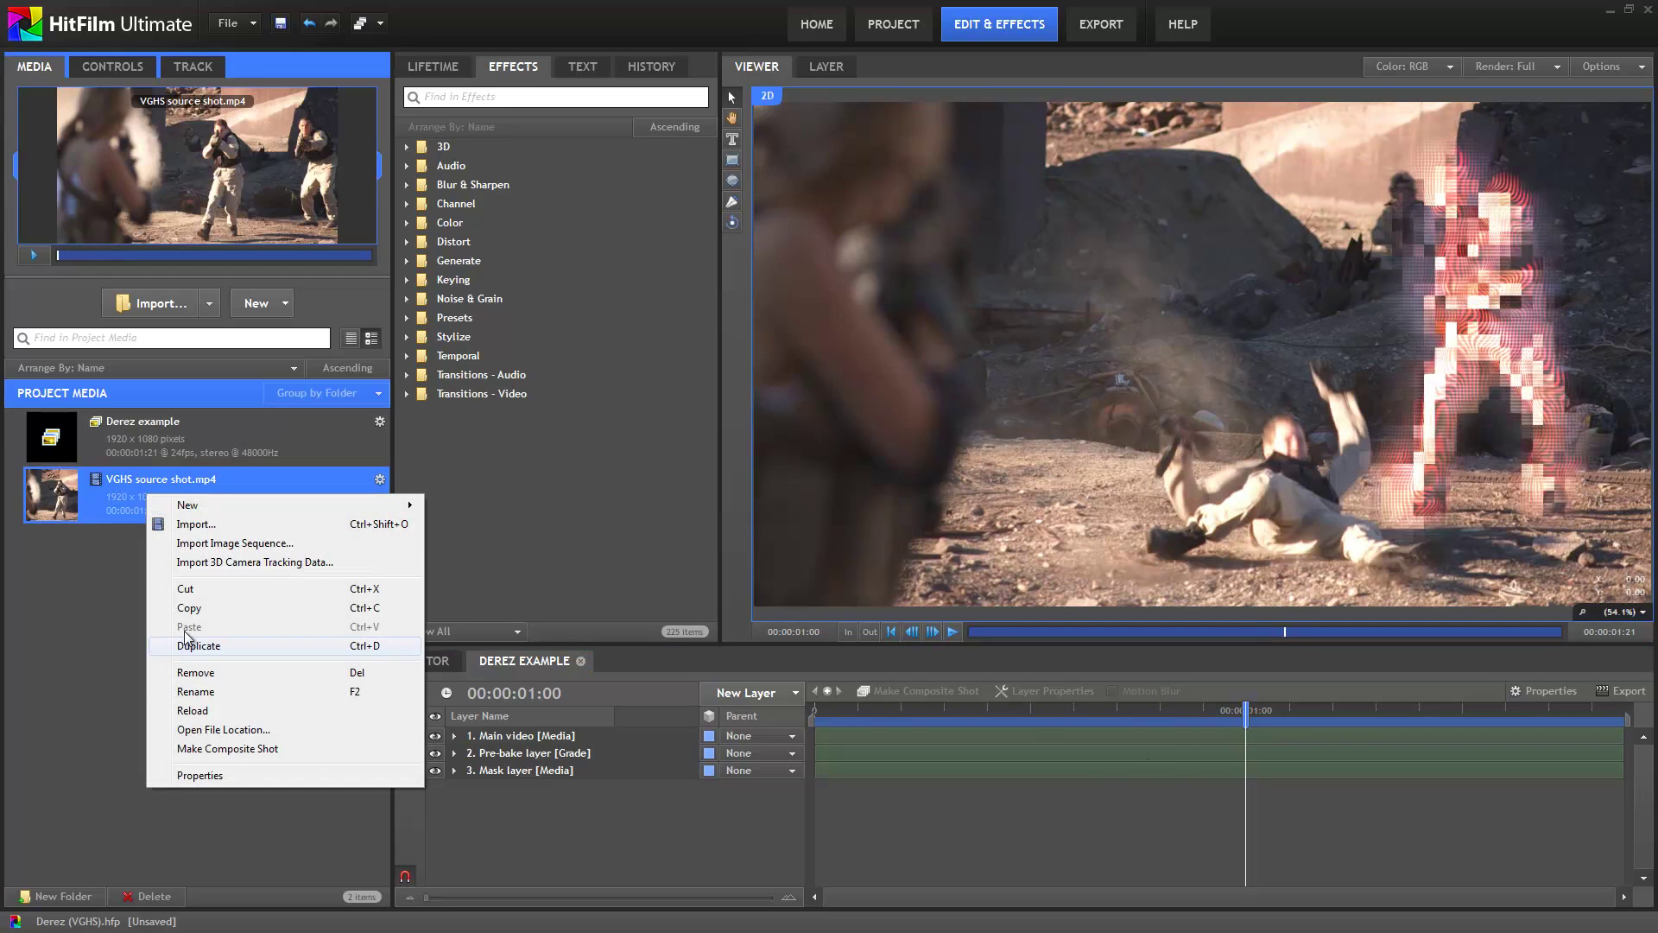
click(265, 750)
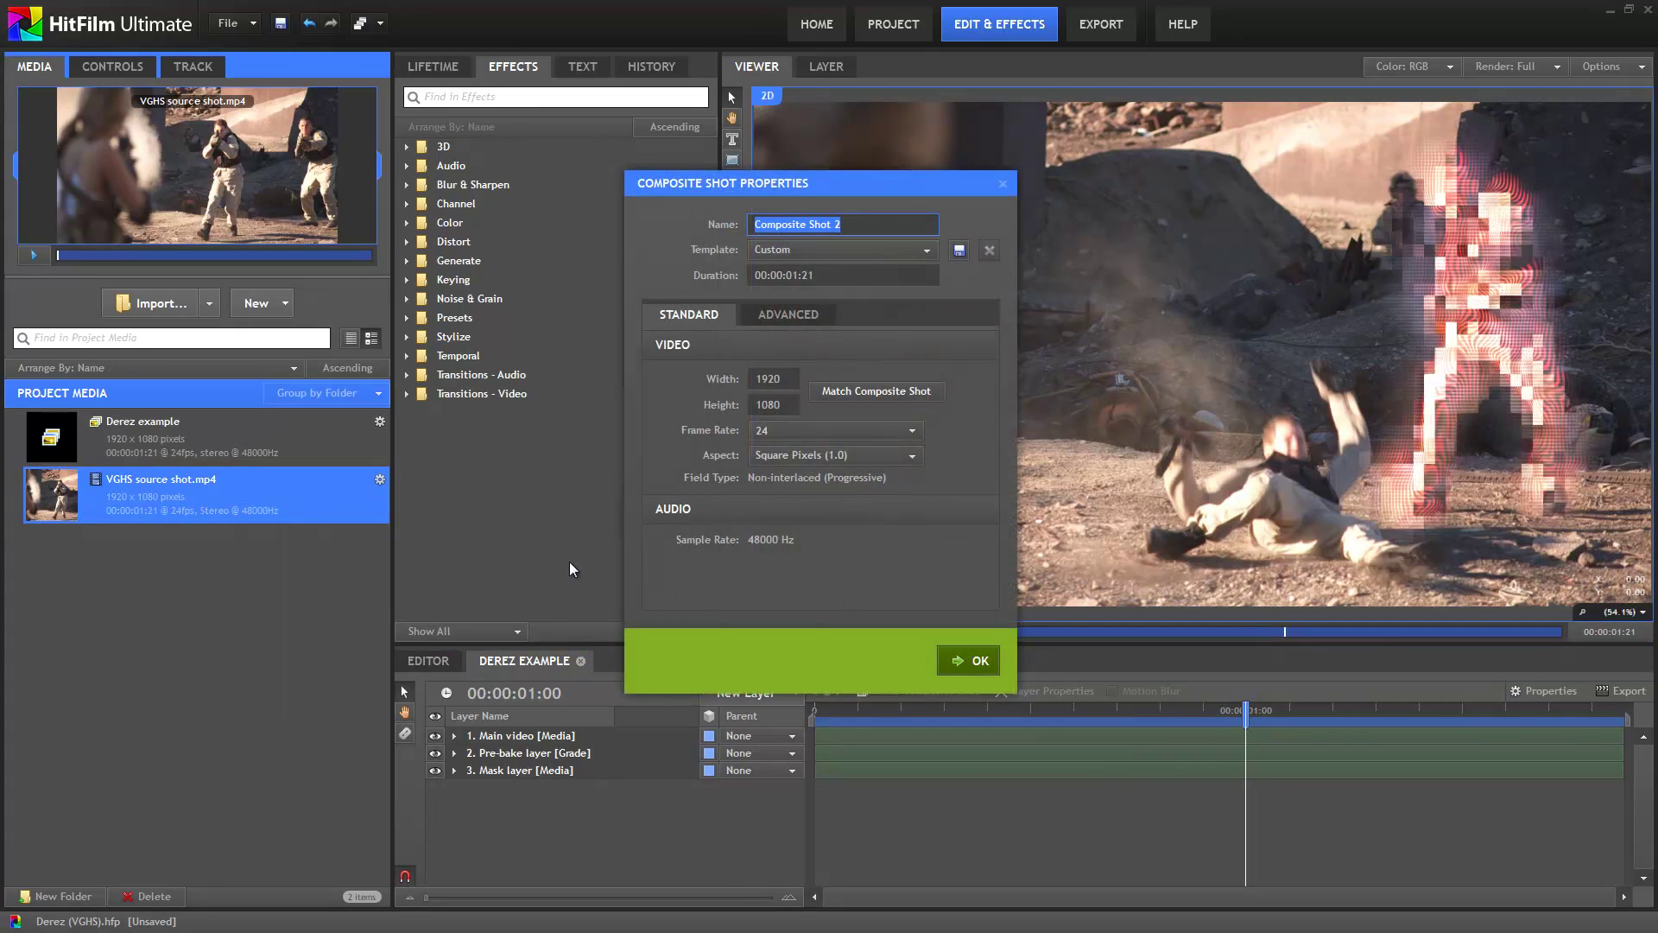
click(972, 661)
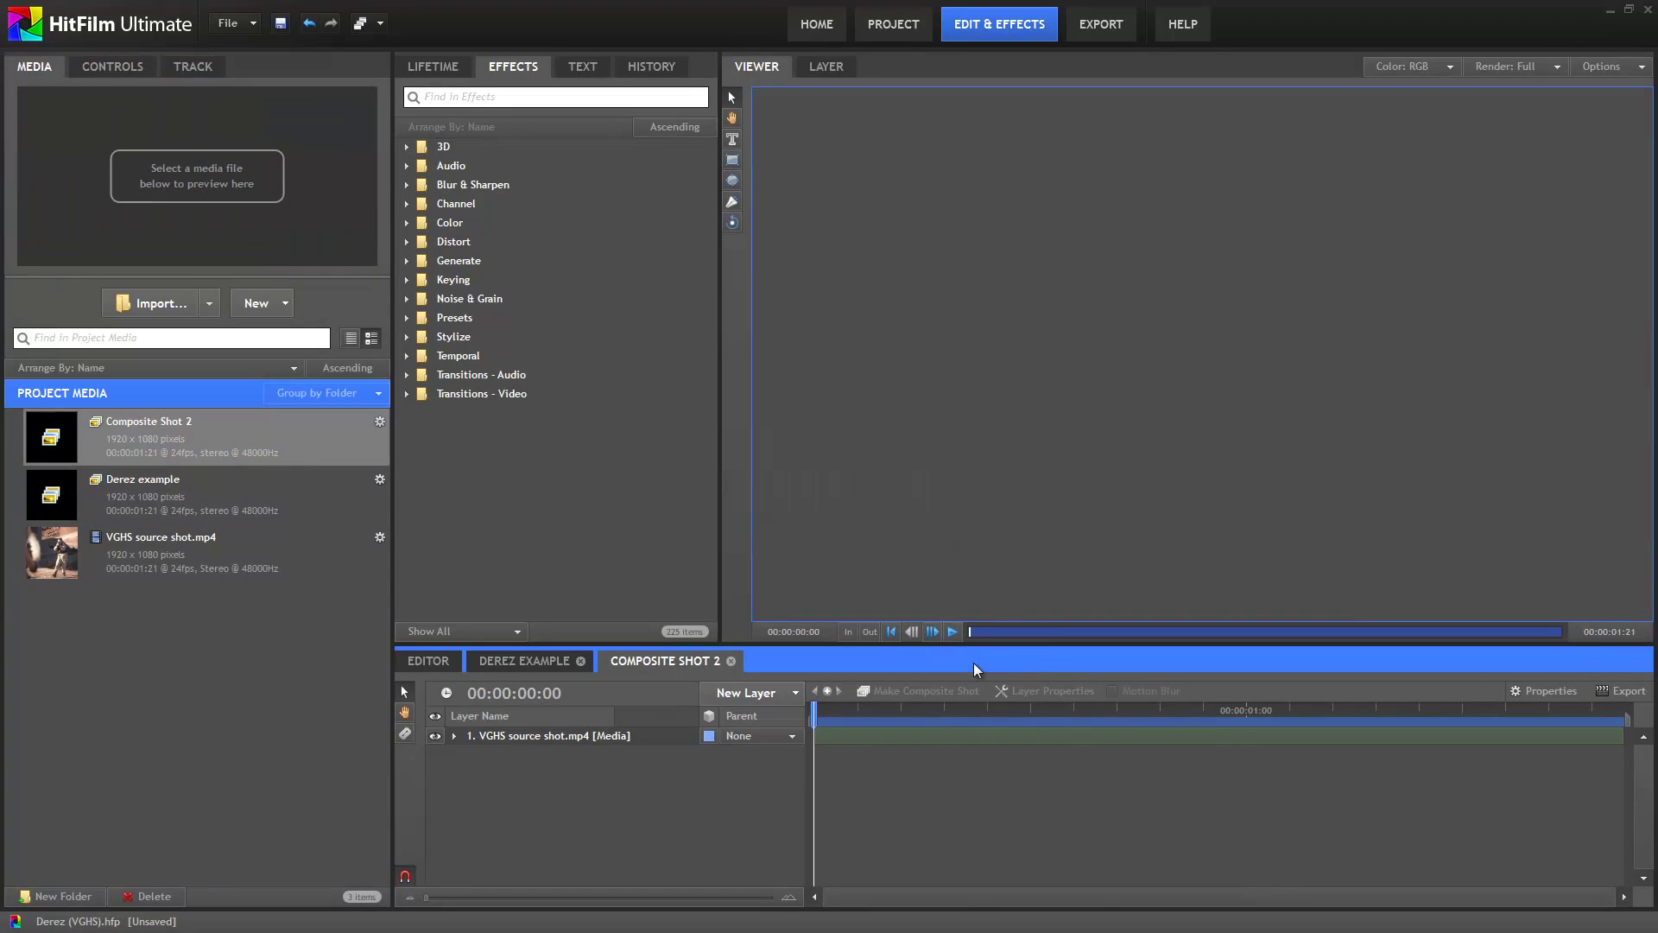
key(space)
Duplicate the VGHS source shot layer and rename the copy 'Mask layer'.
click(602, 739)
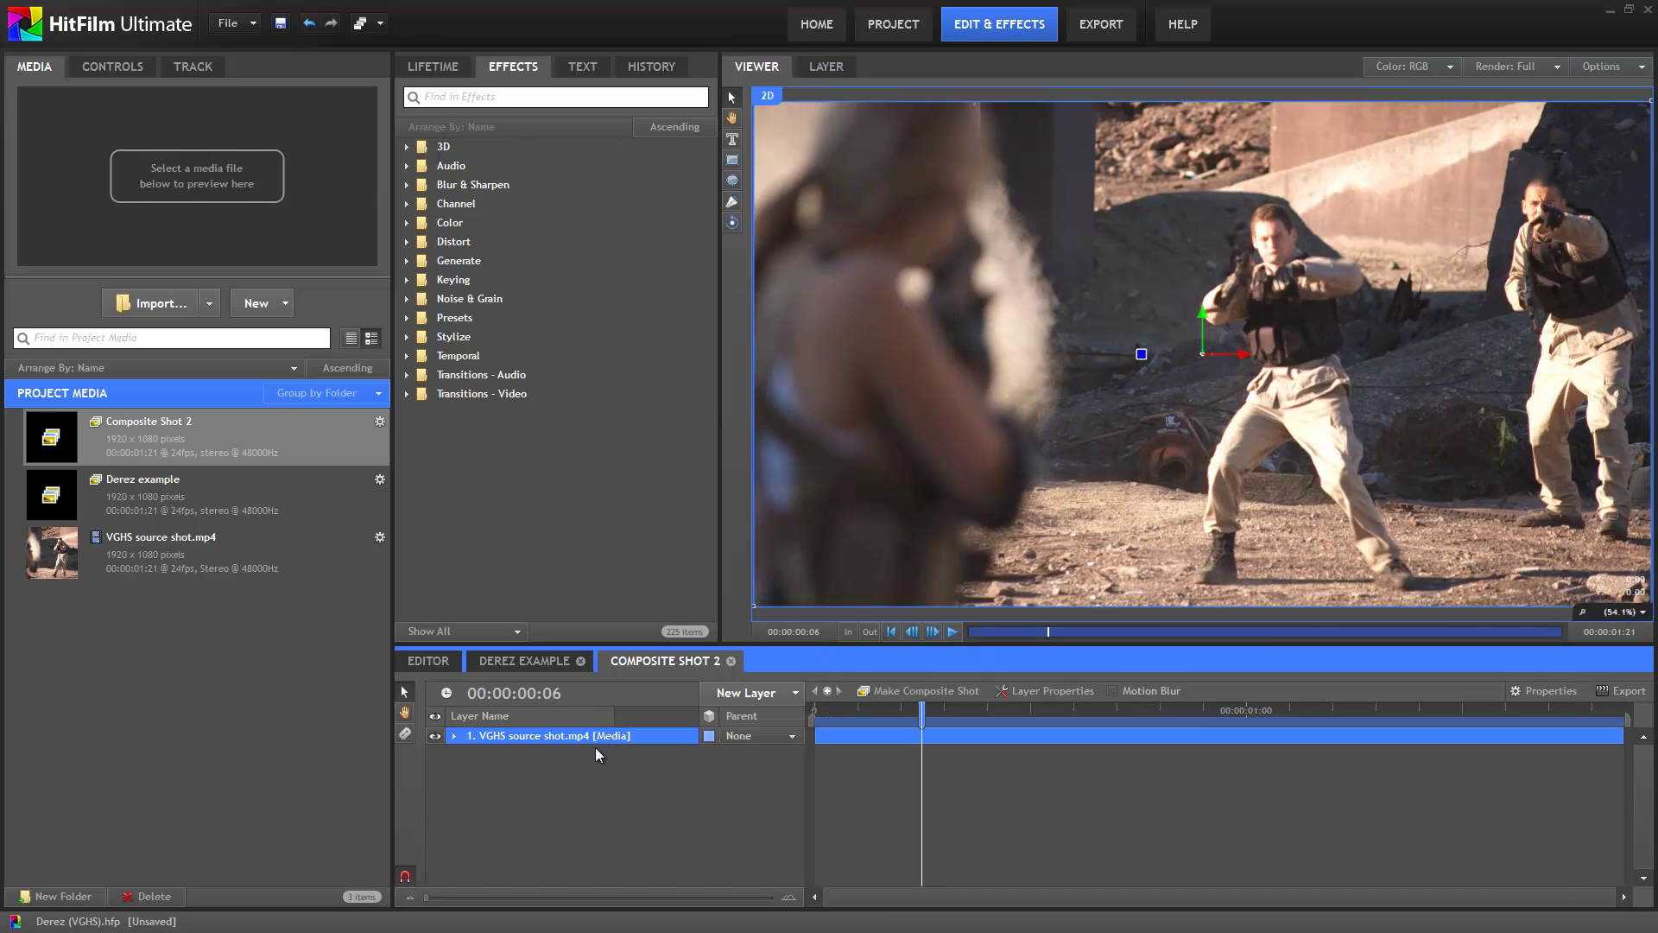
key(ctrl+d)
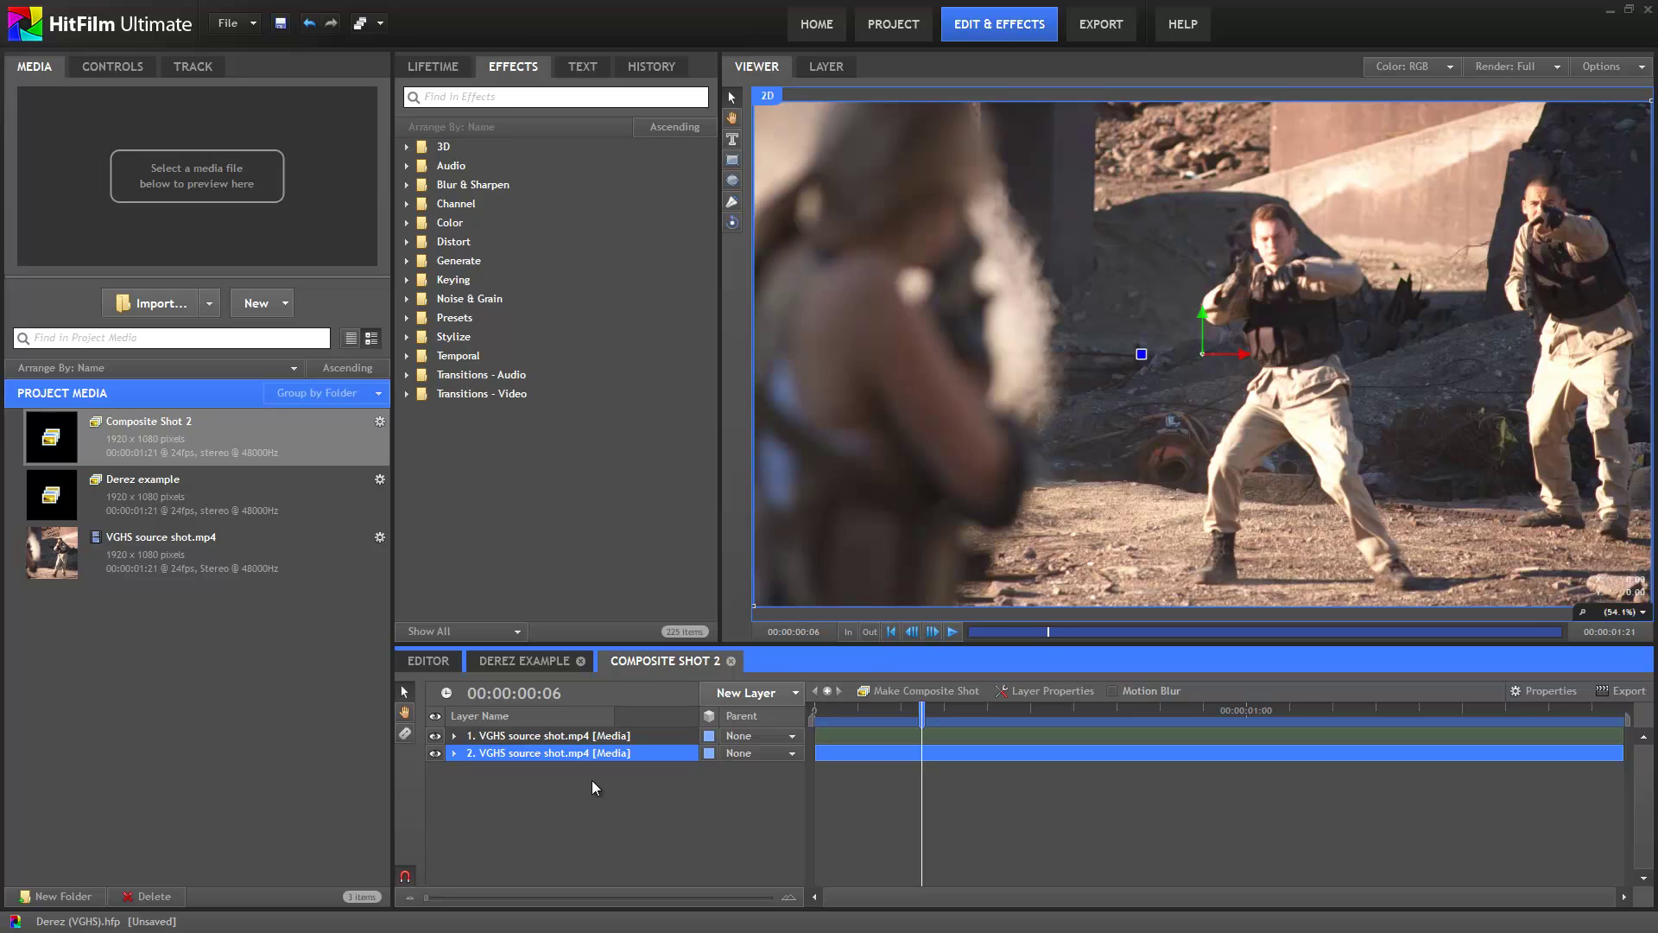
double_click(573, 752)
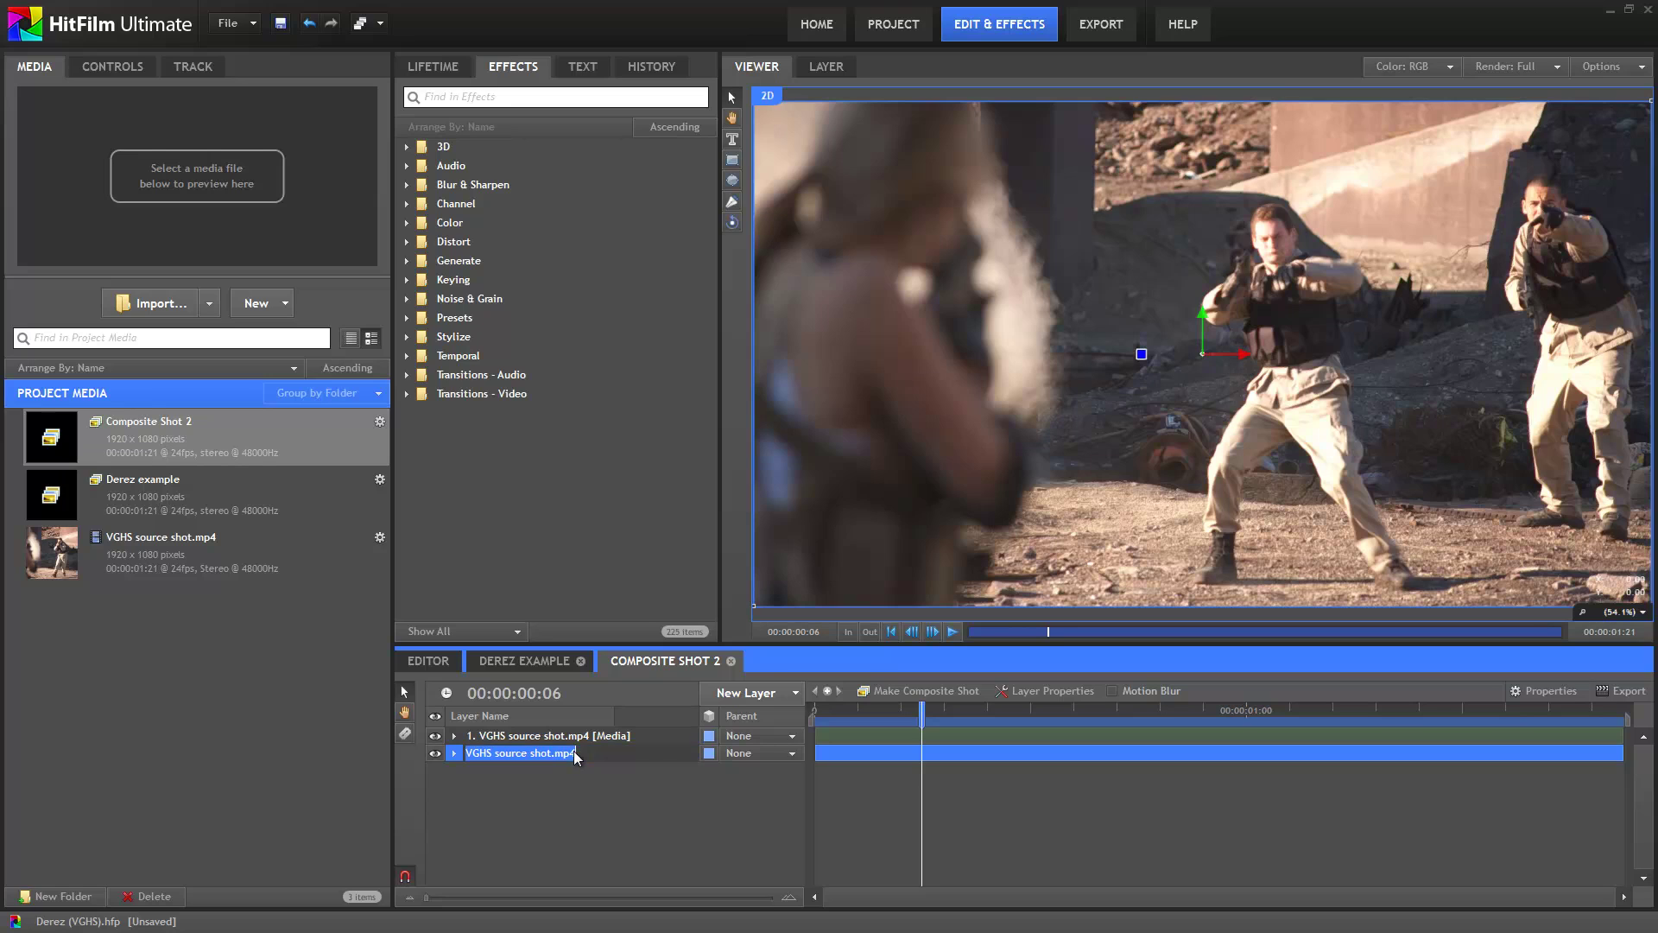
text(Mask layer)
key(Return)
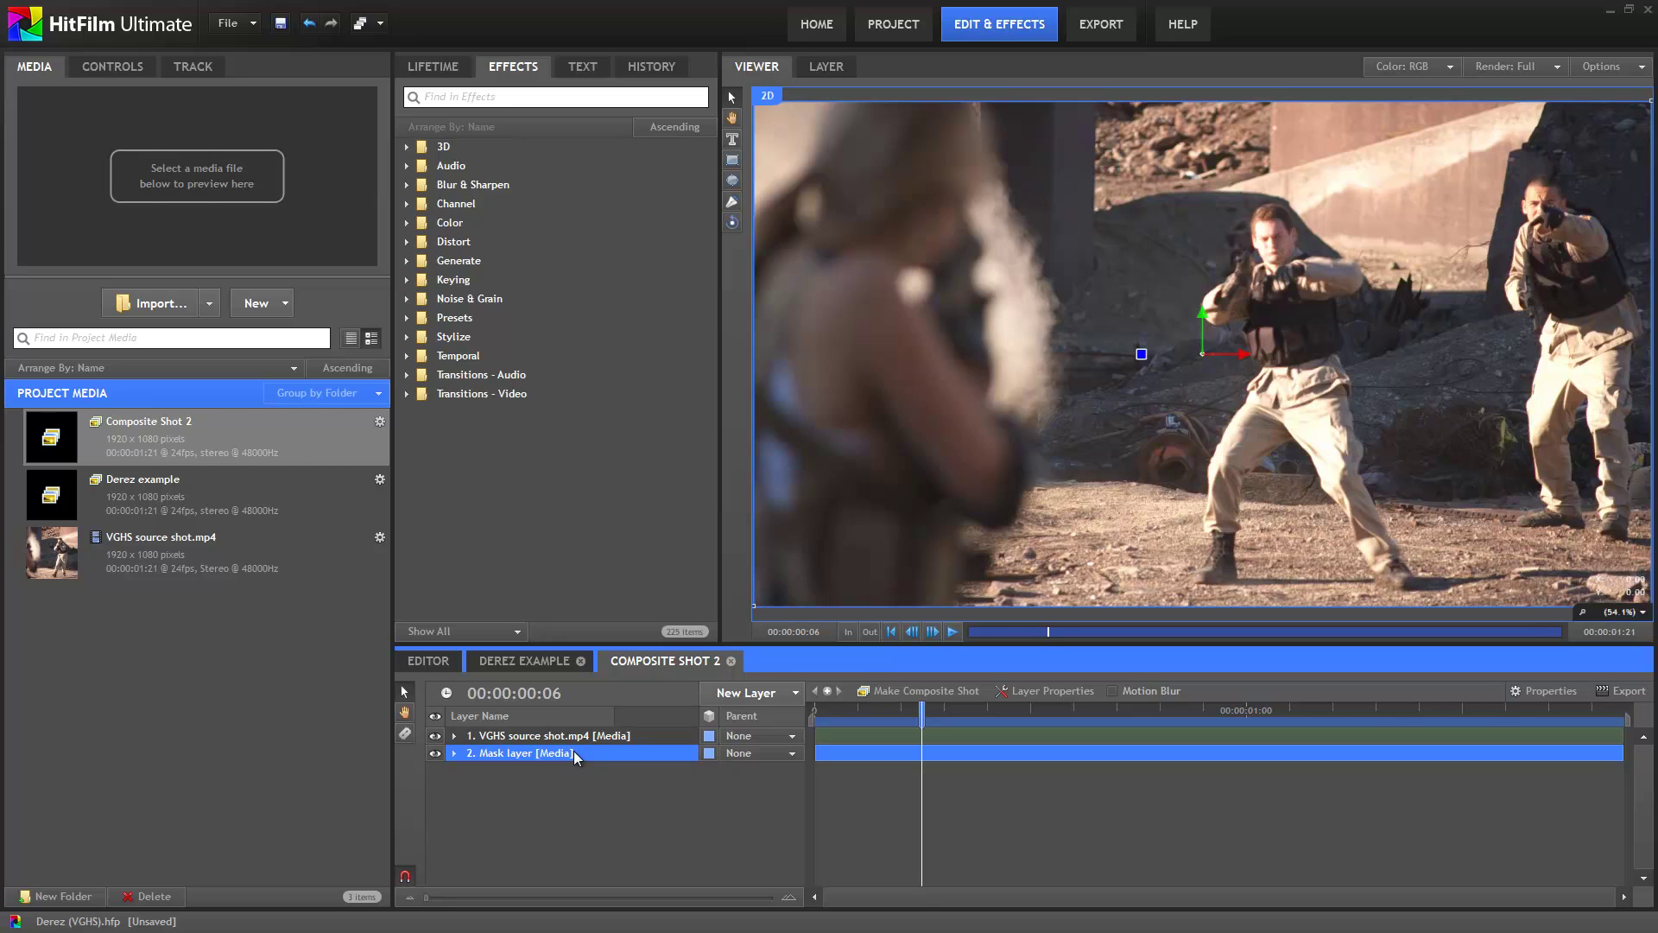
click(571, 741)
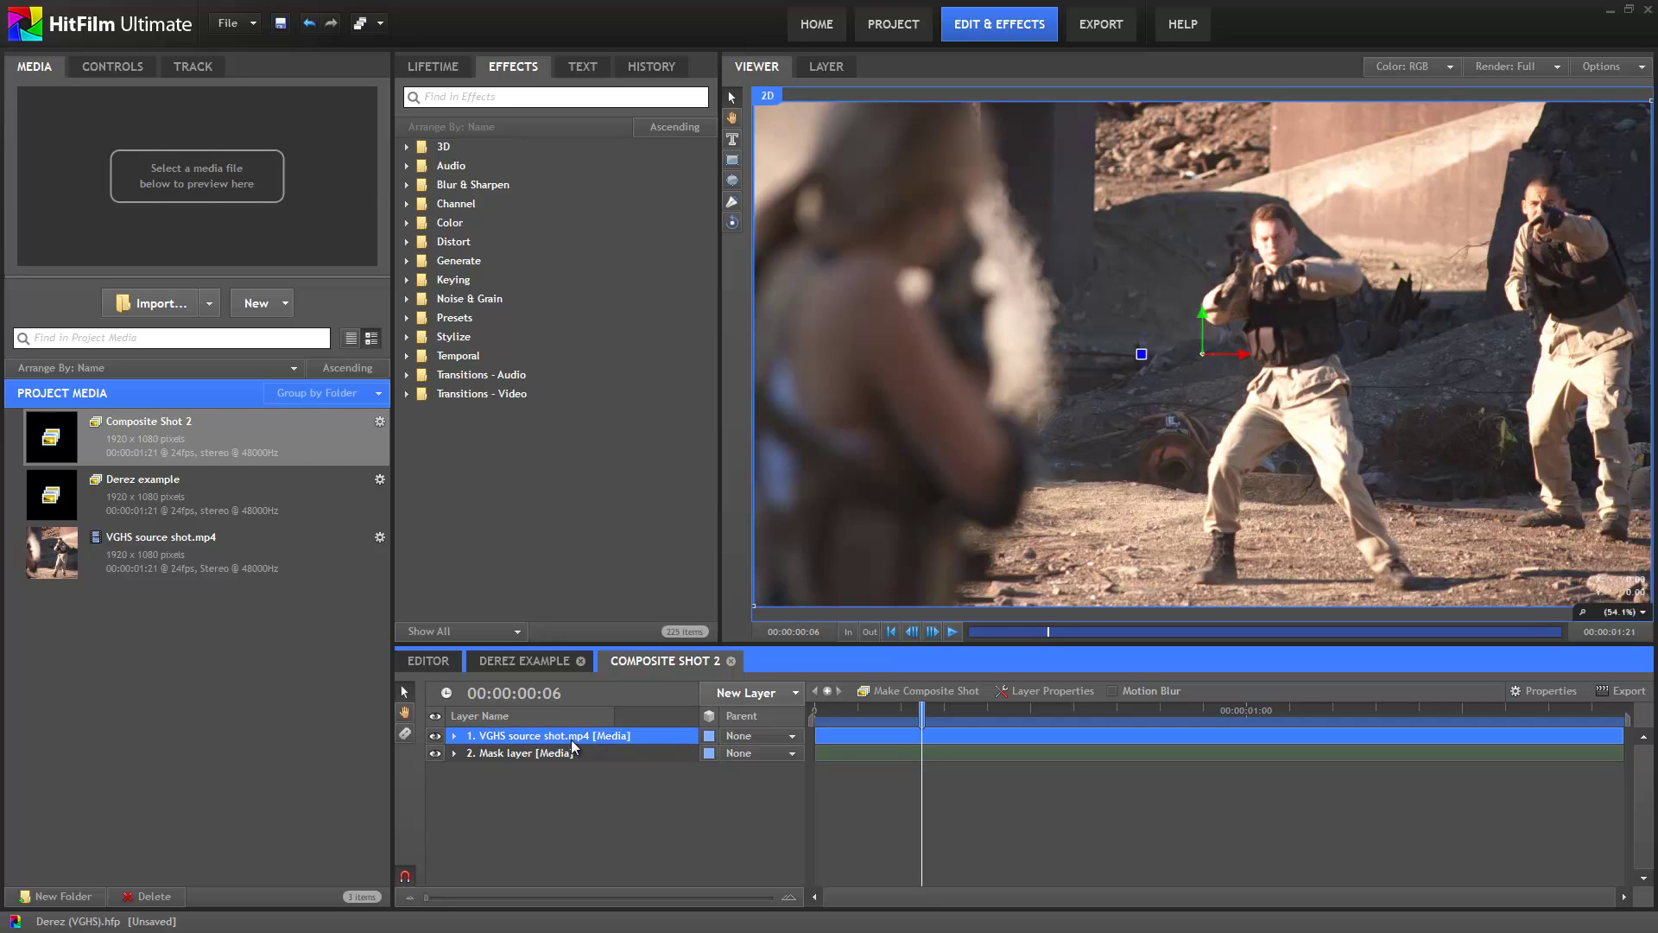
Find Derez (VGHS) by searching 'dere', apply it to the top layer, and show its controls.
click(556, 97)
text(dere)
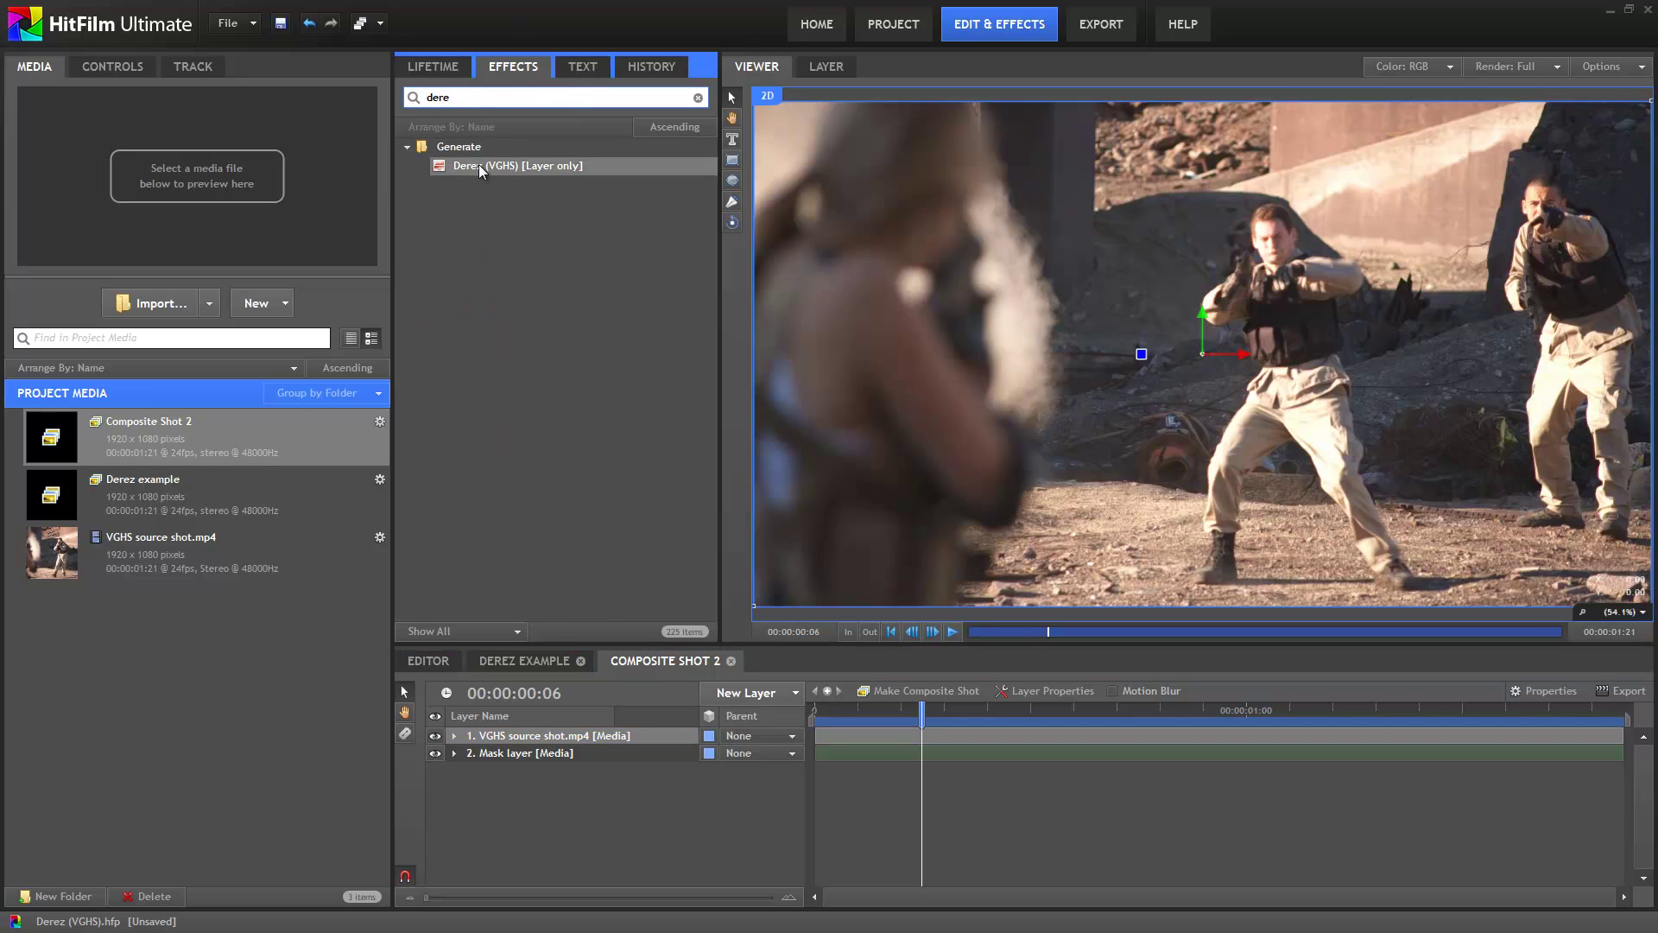
drag(478, 165, 527, 736)
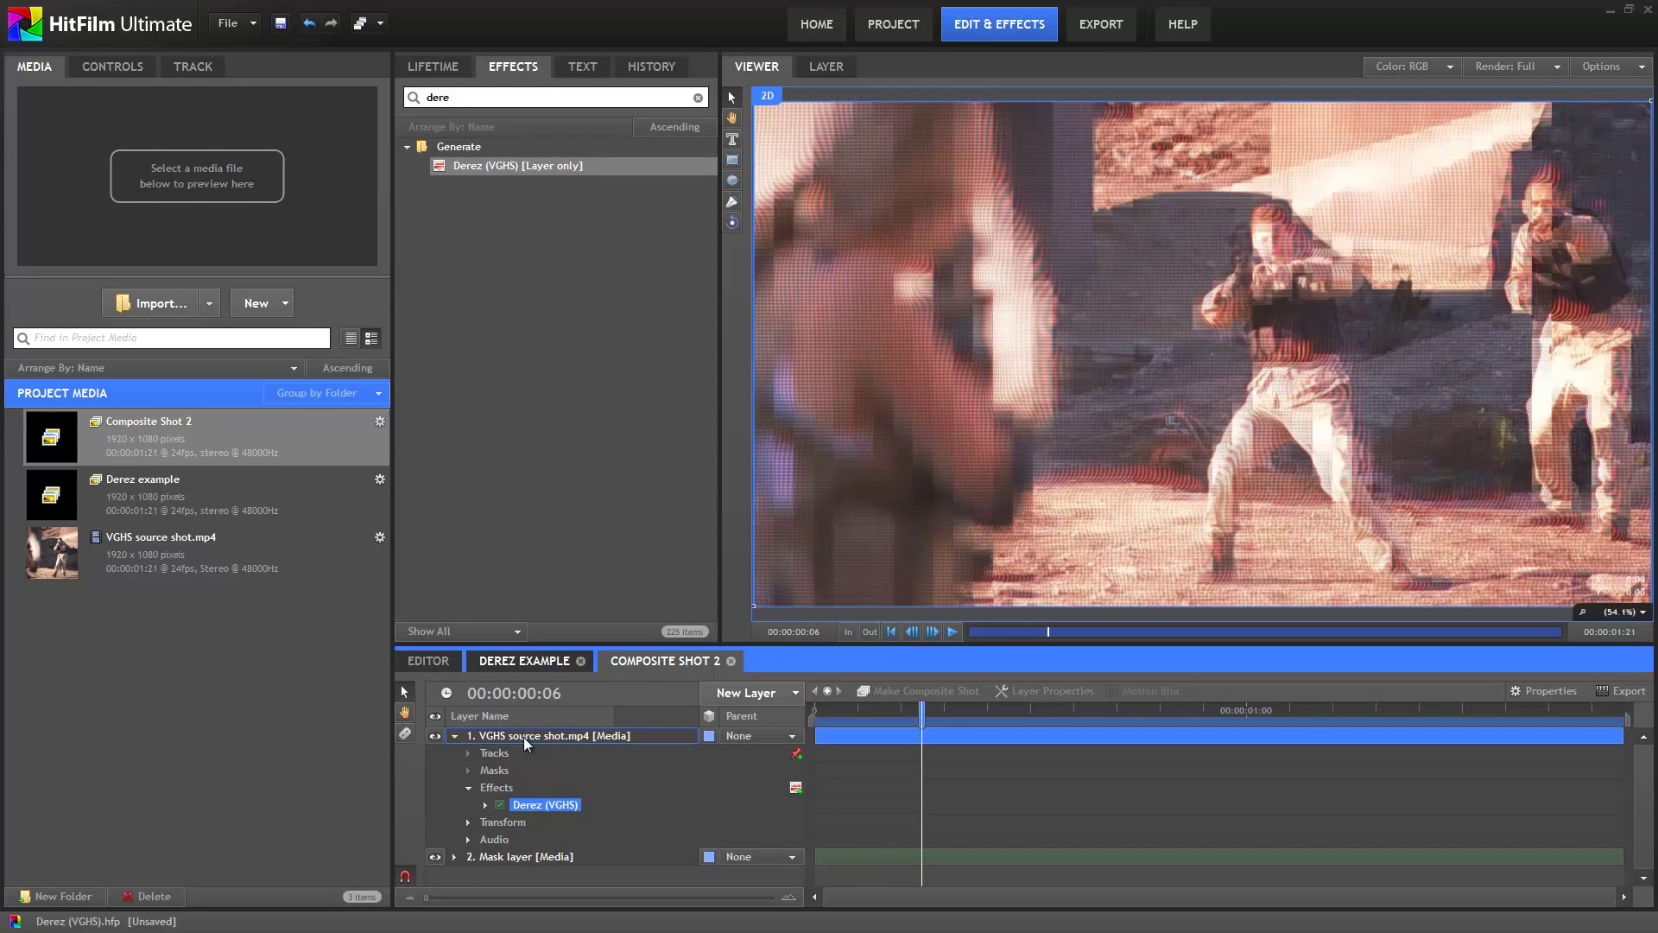
double_click(542, 806)
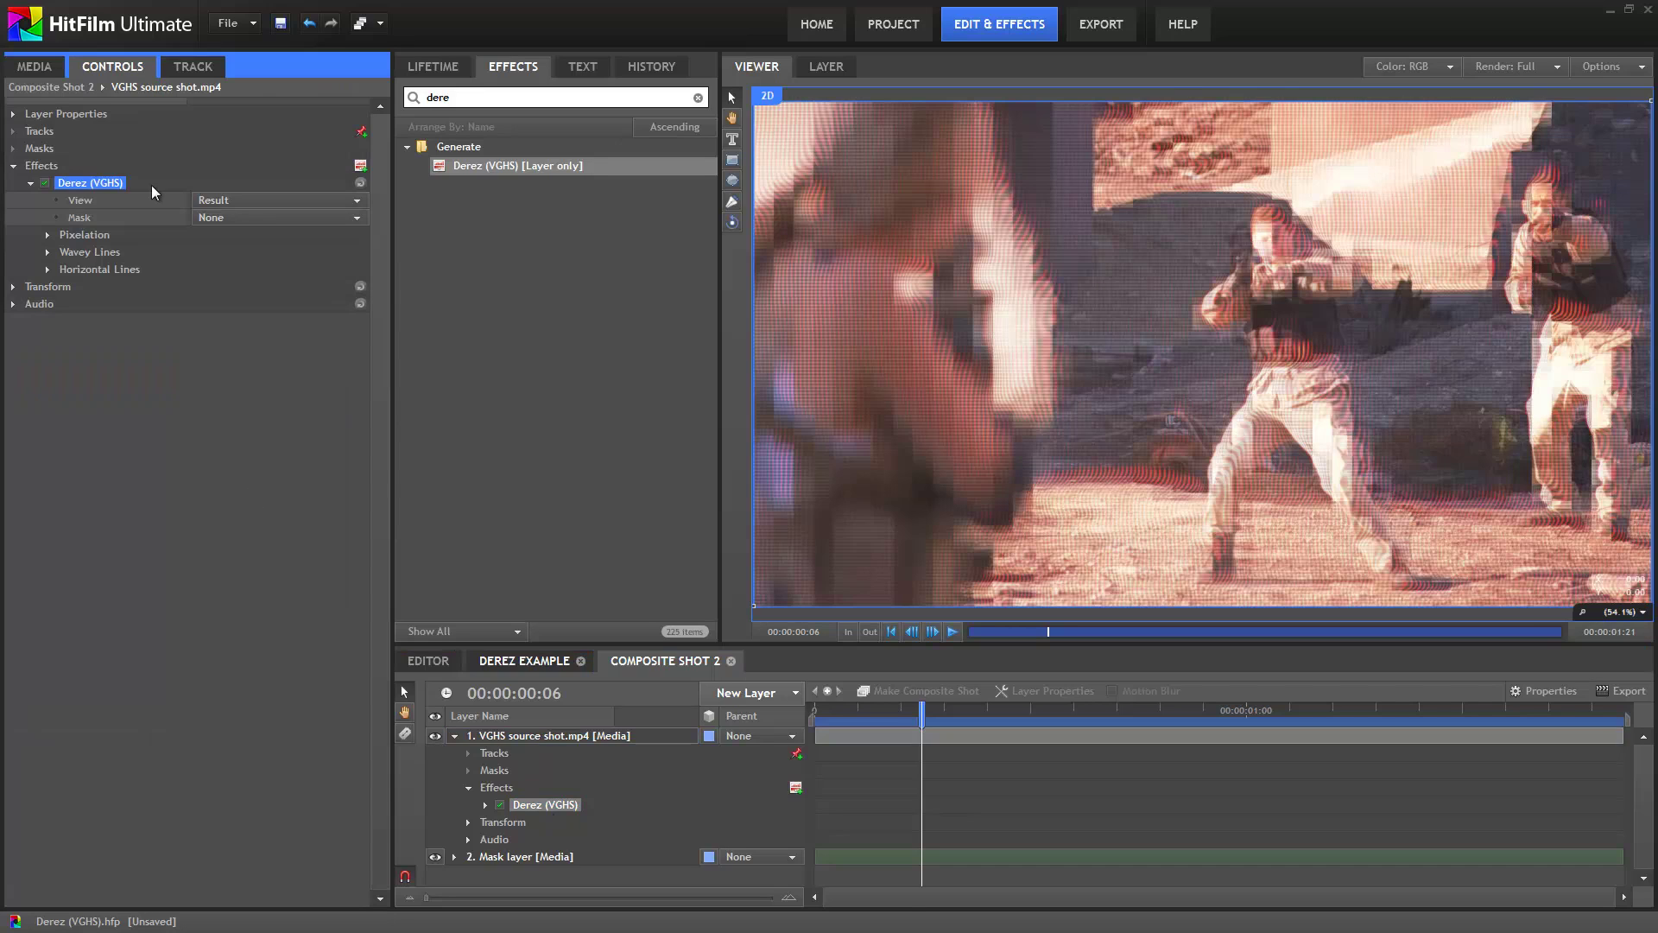
Preview the Derez View modes Pixelation and WaveyLines while scrubbing the timeline.
click(269, 200)
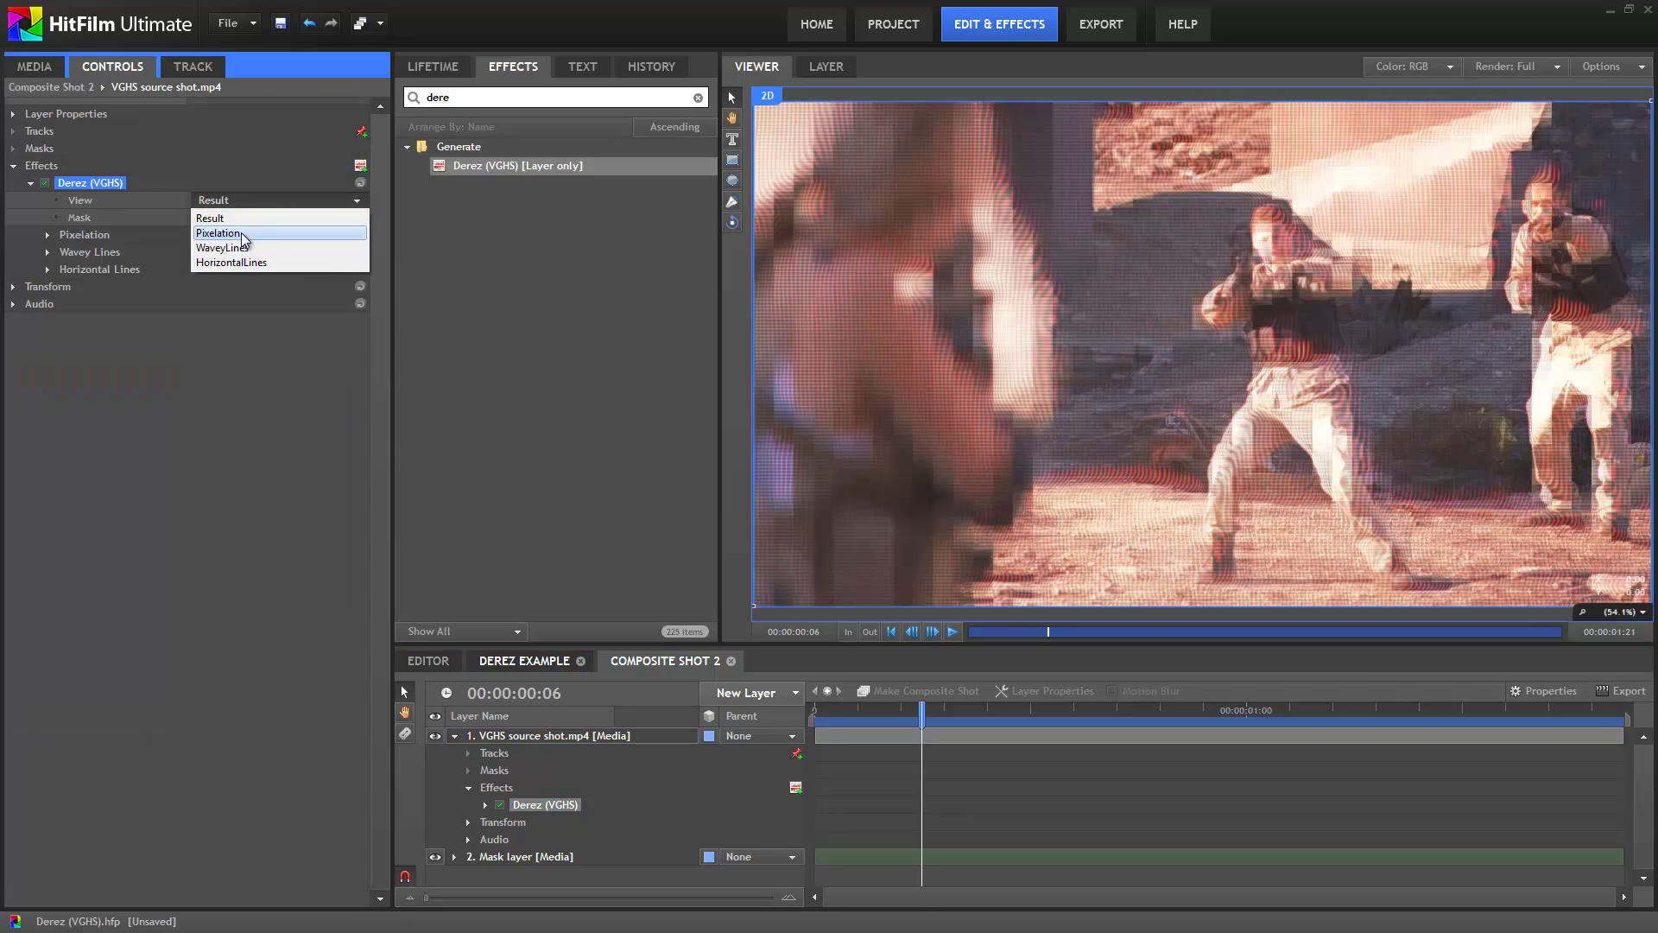
click(263, 234)
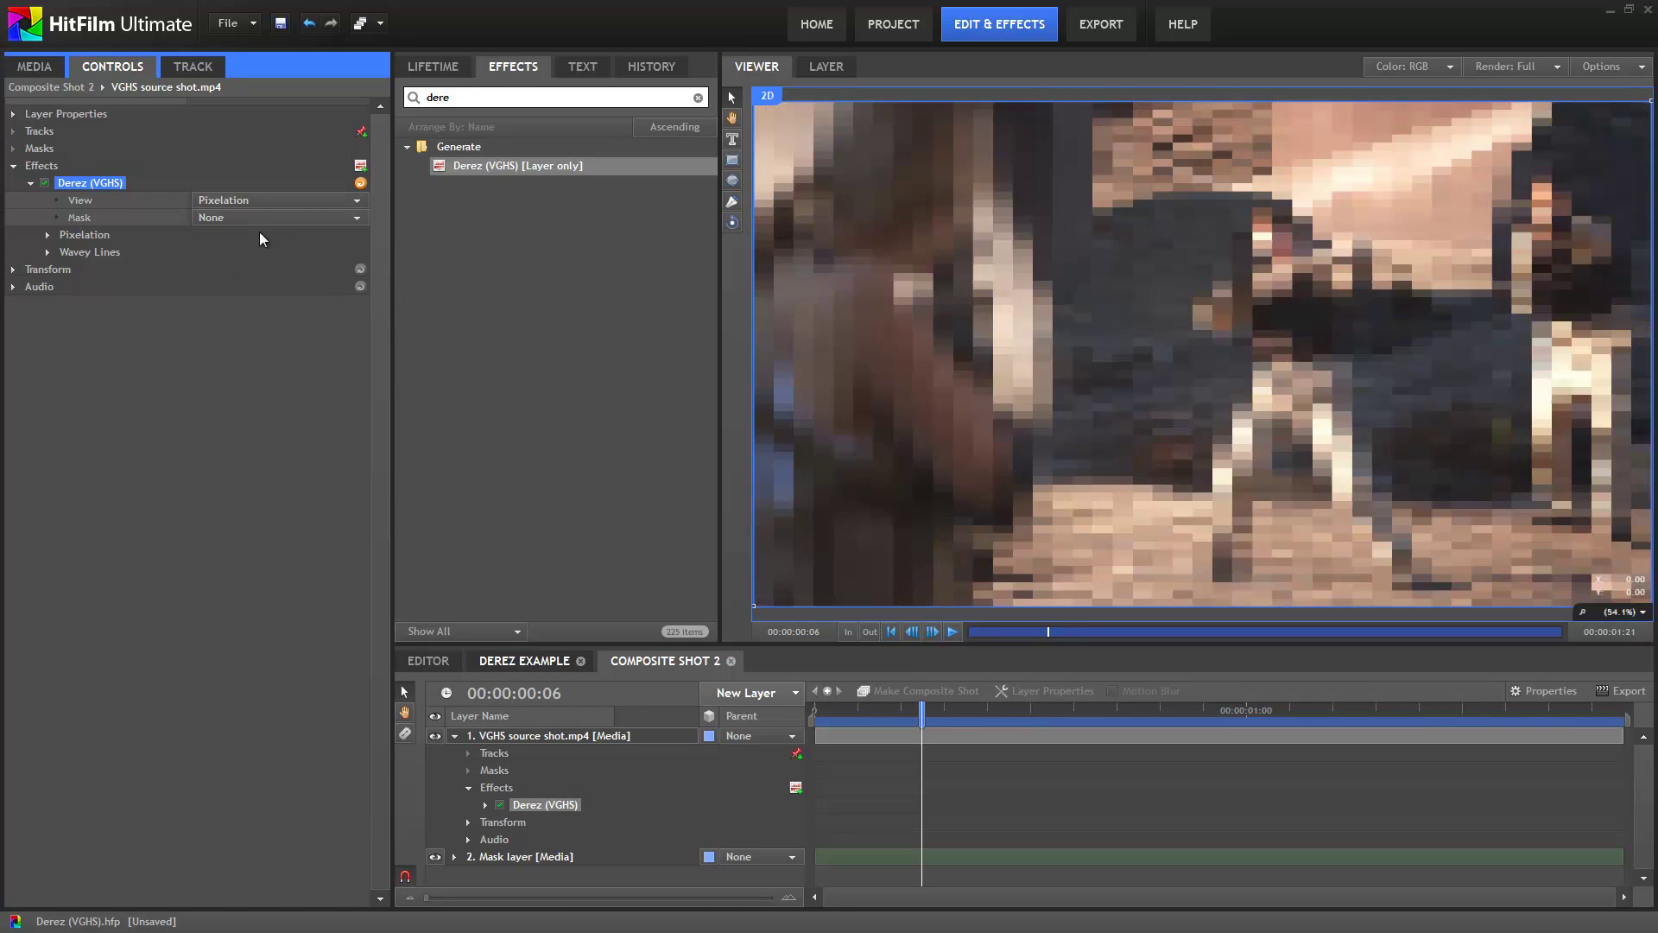
mouse_move(921, 713)
mouse_down()
mouse_move(1248, 722)
mouse_move(922, 722)
mouse_up()
click(276, 203)
click(246, 226)
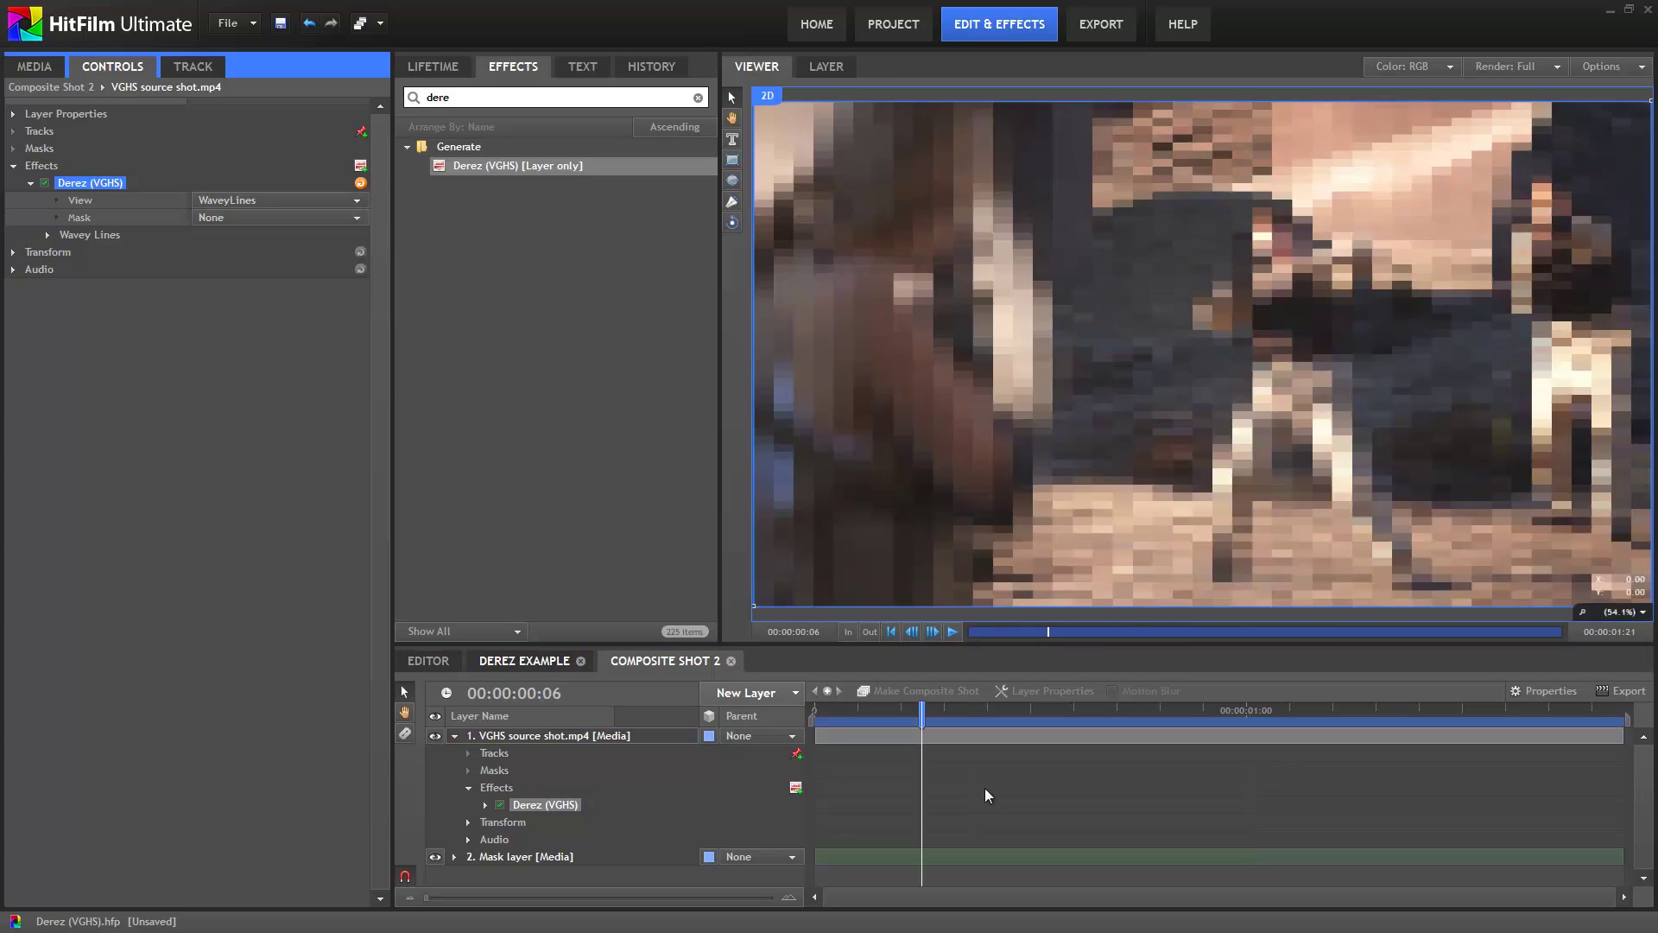
drag(923, 717, 1382, 729)
click(922, 713)
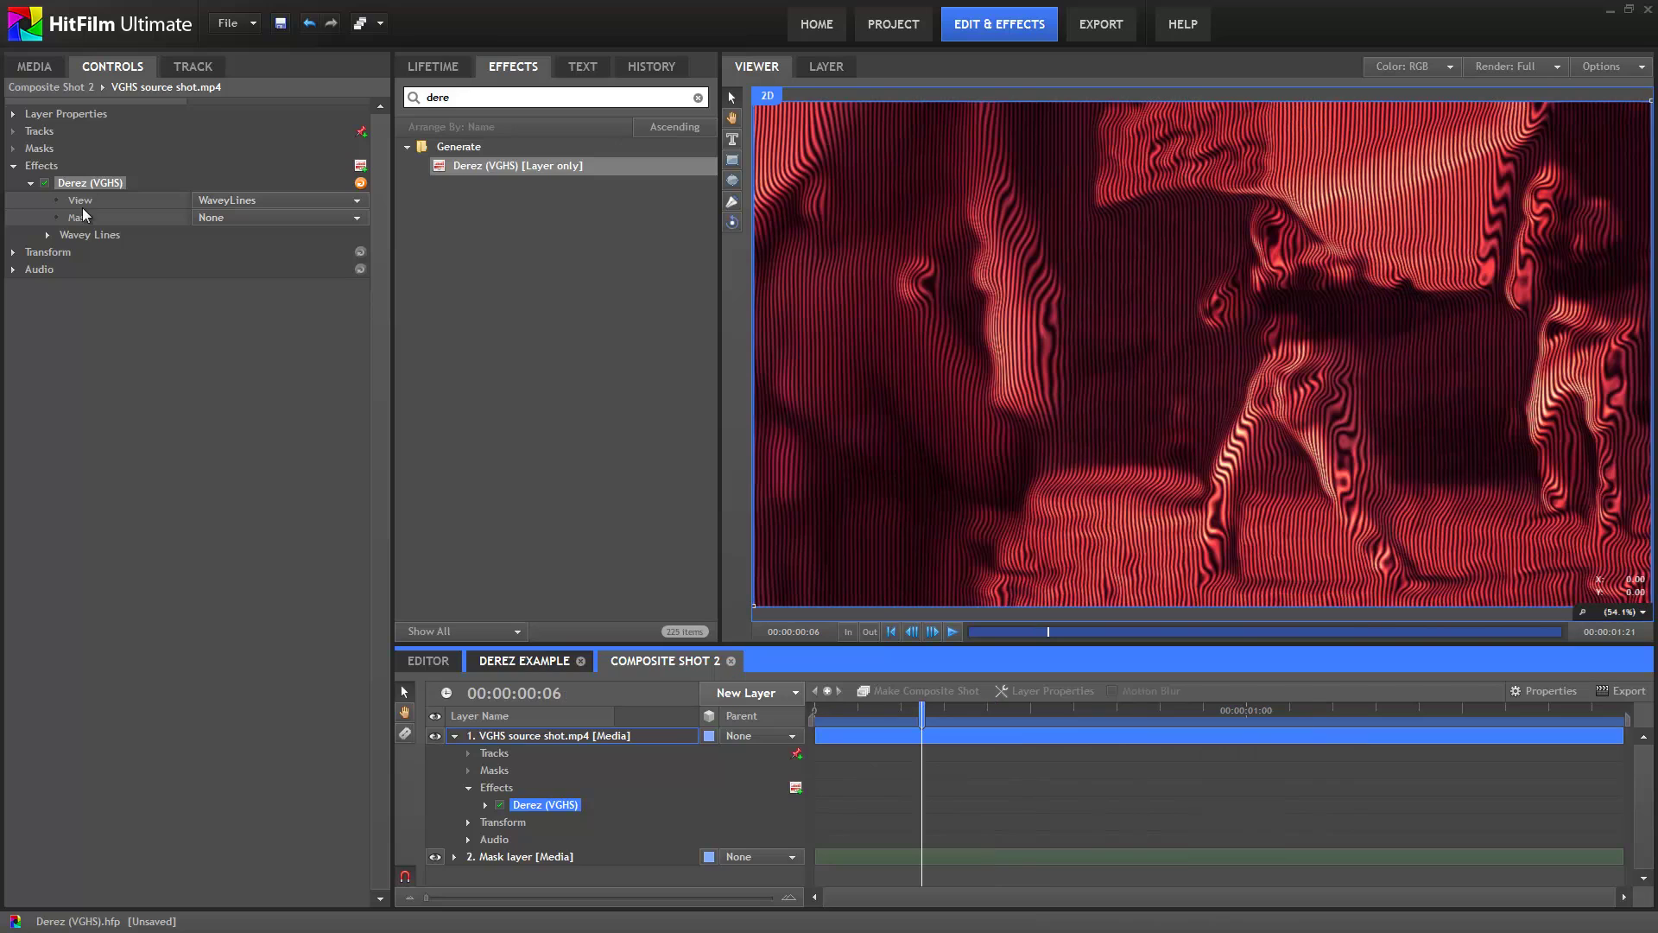
Preview the HorizontalLines view, then set the Derez View back to Result.
click(228, 205)
click(229, 267)
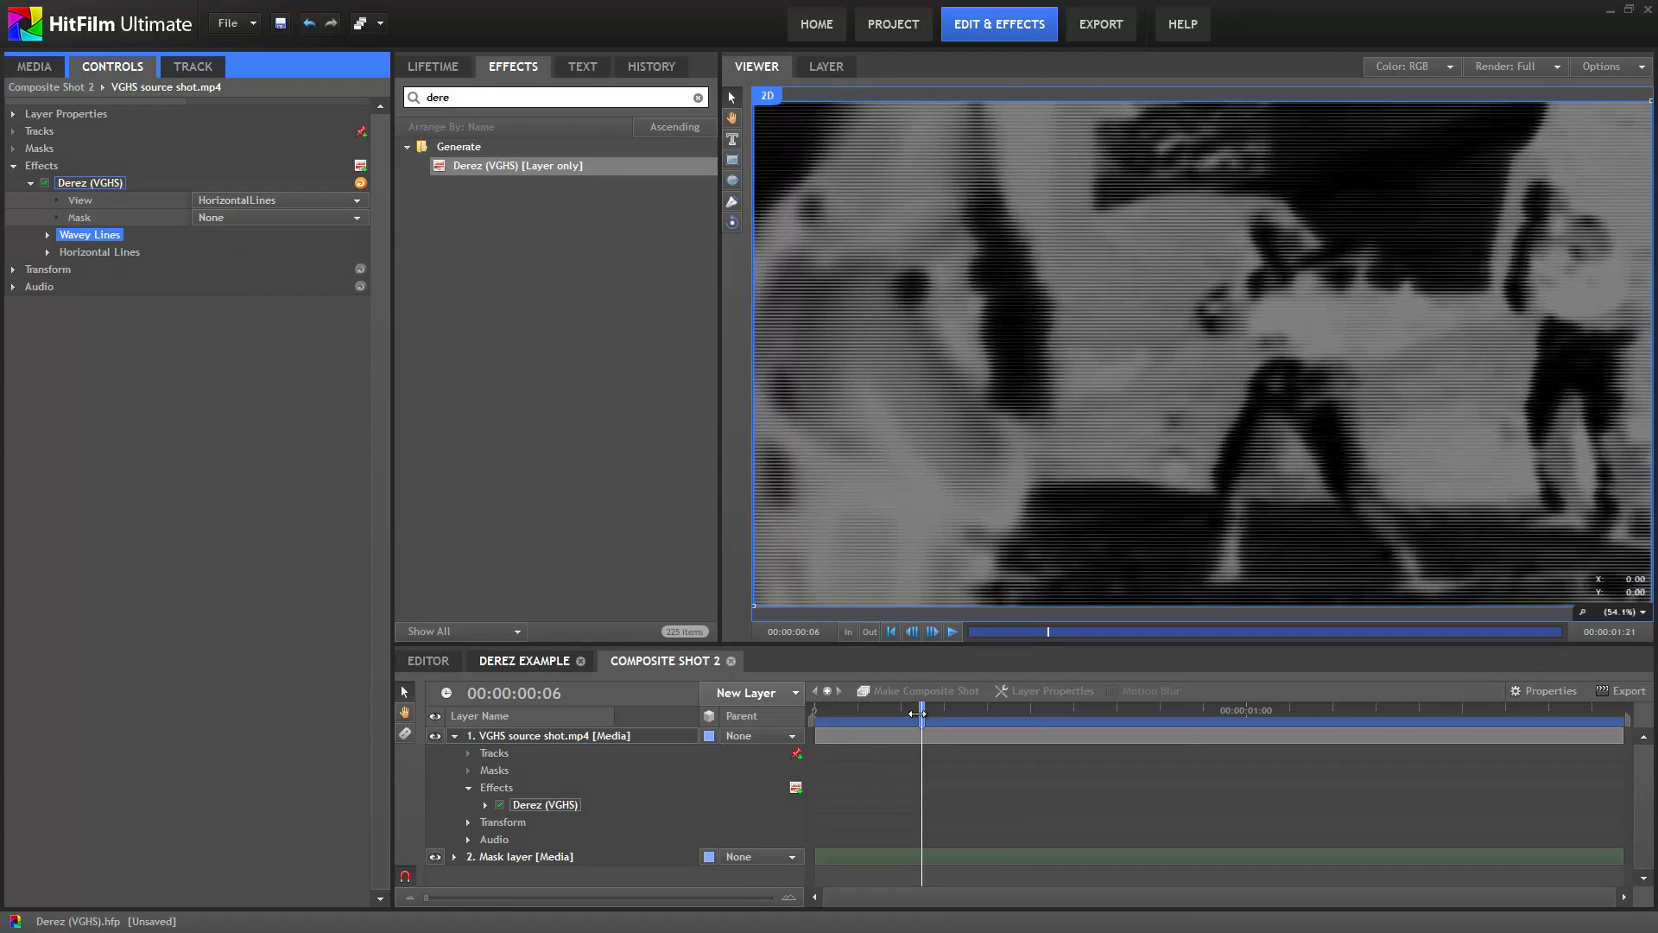
drag(918, 713, 1479, 727)
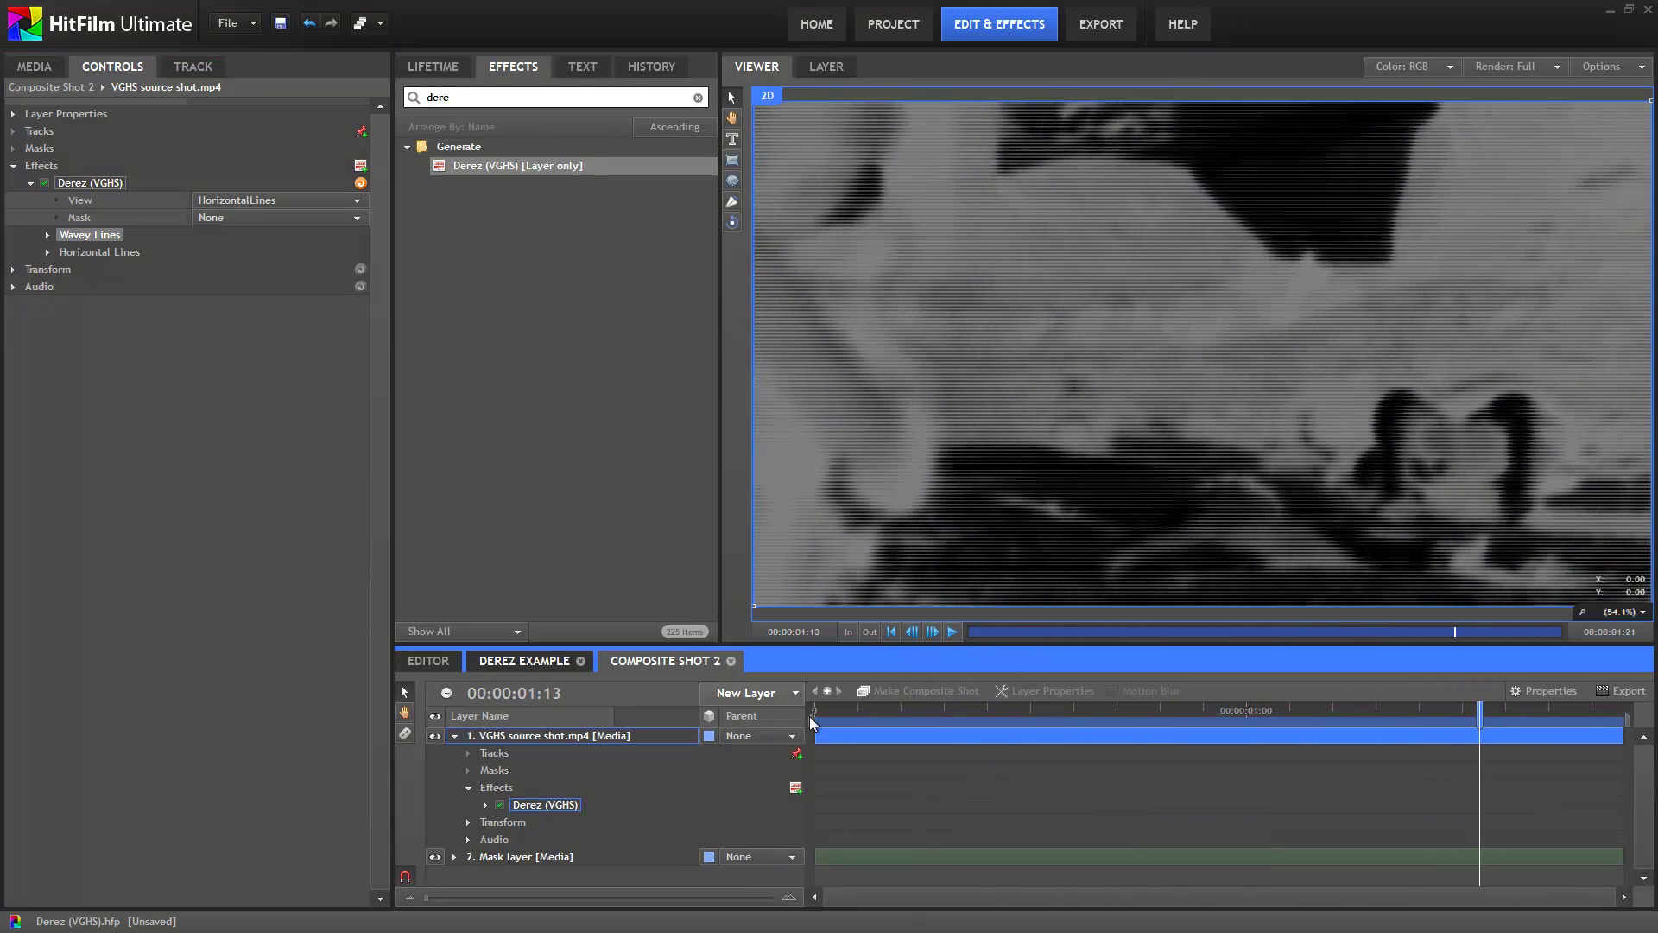
click(886, 714)
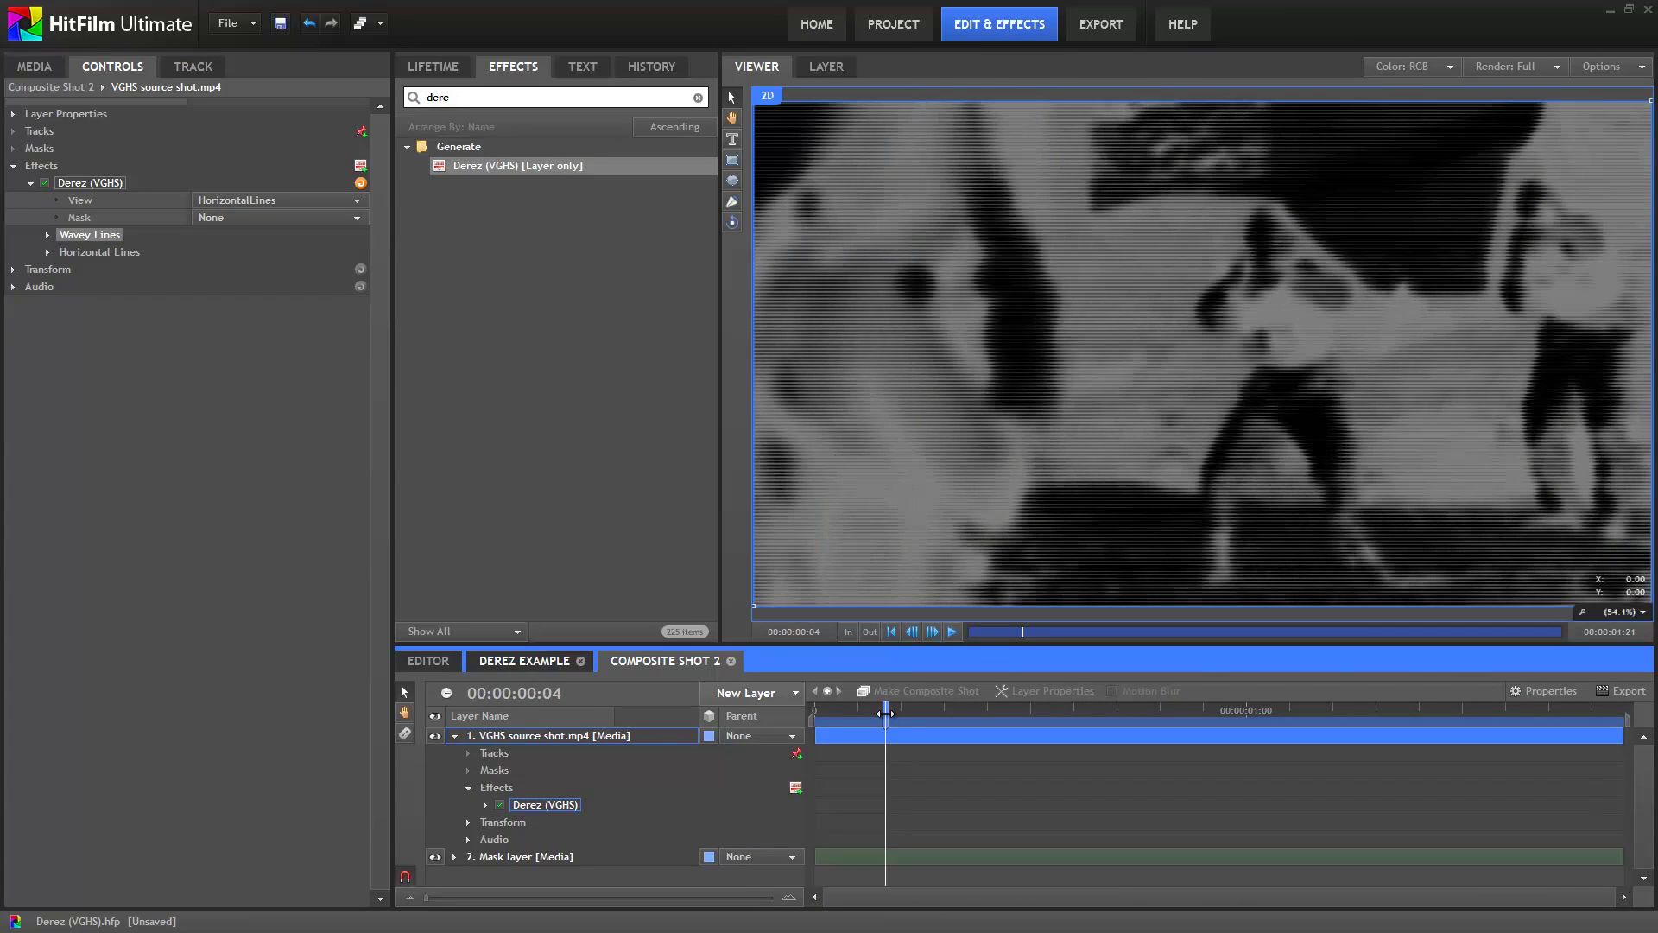
click(219, 206)
click(215, 216)
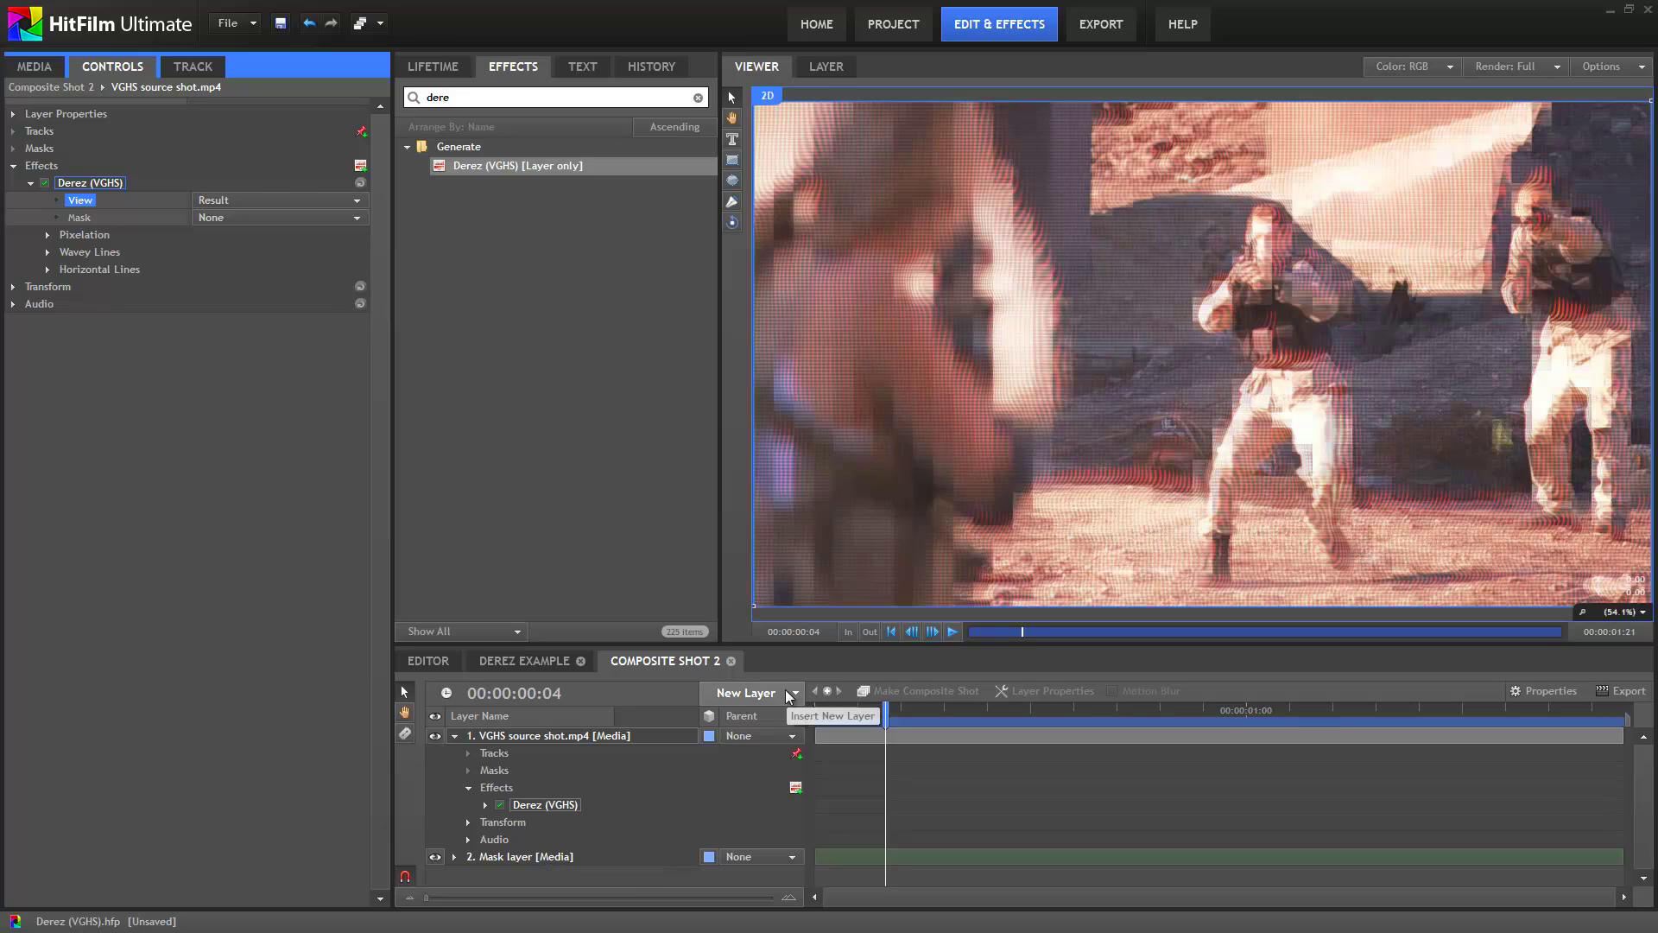
Move the playhead to frame 7 and select the Mask layer.
click(878, 713)
drag(877, 713, 949, 717)
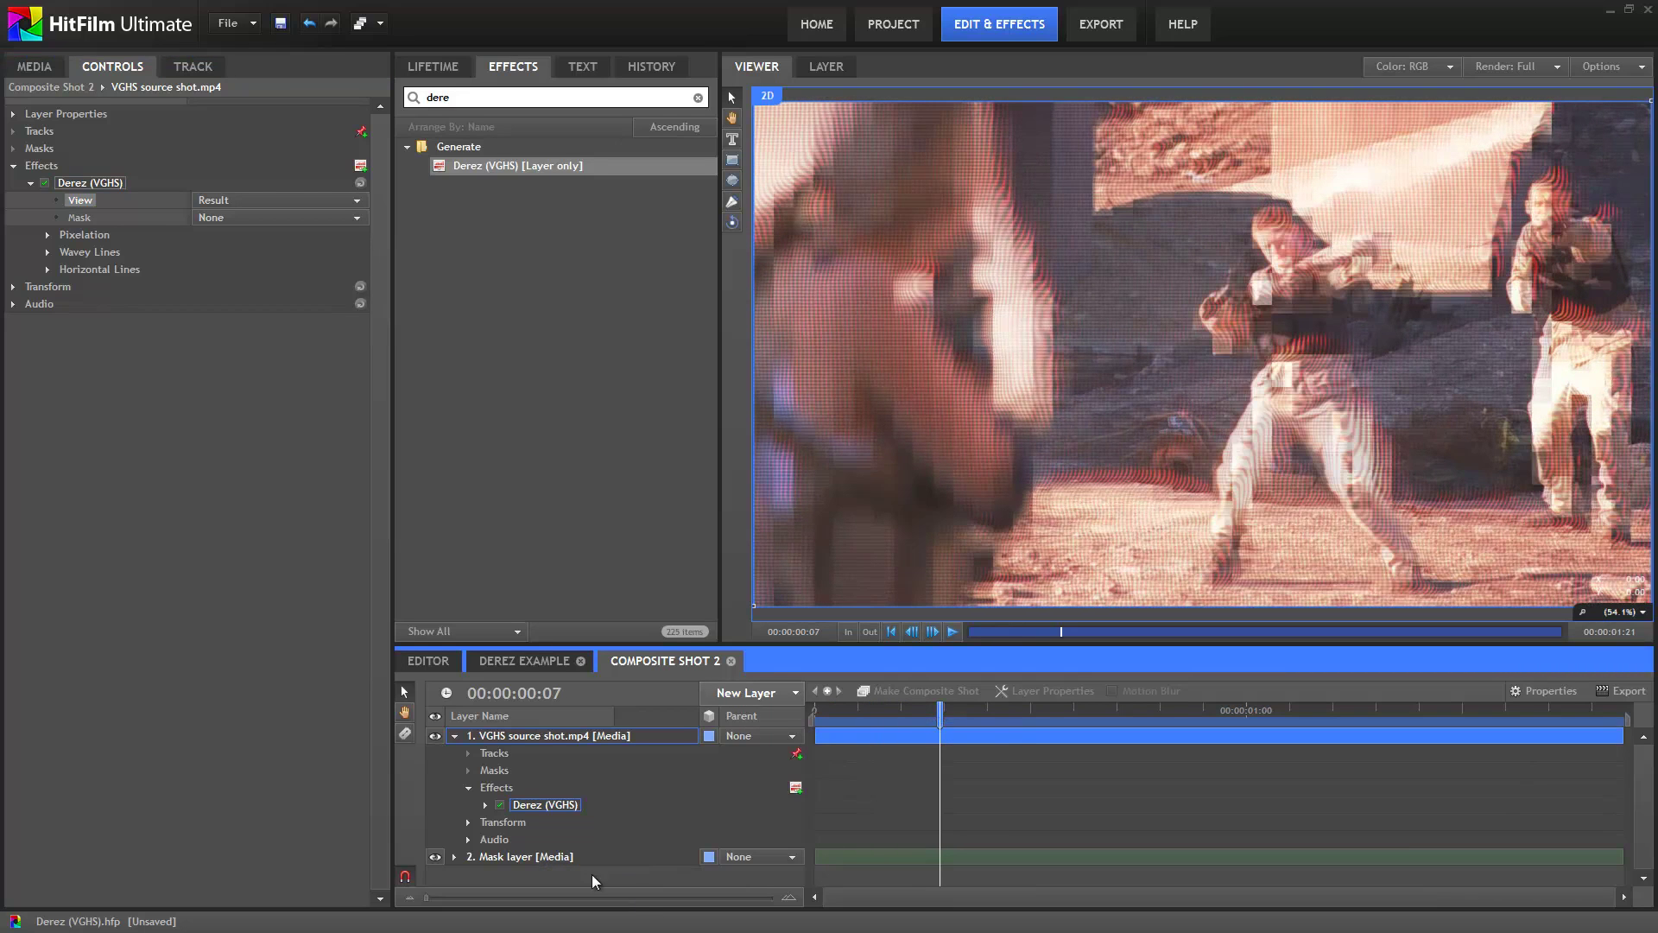
click(551, 859)
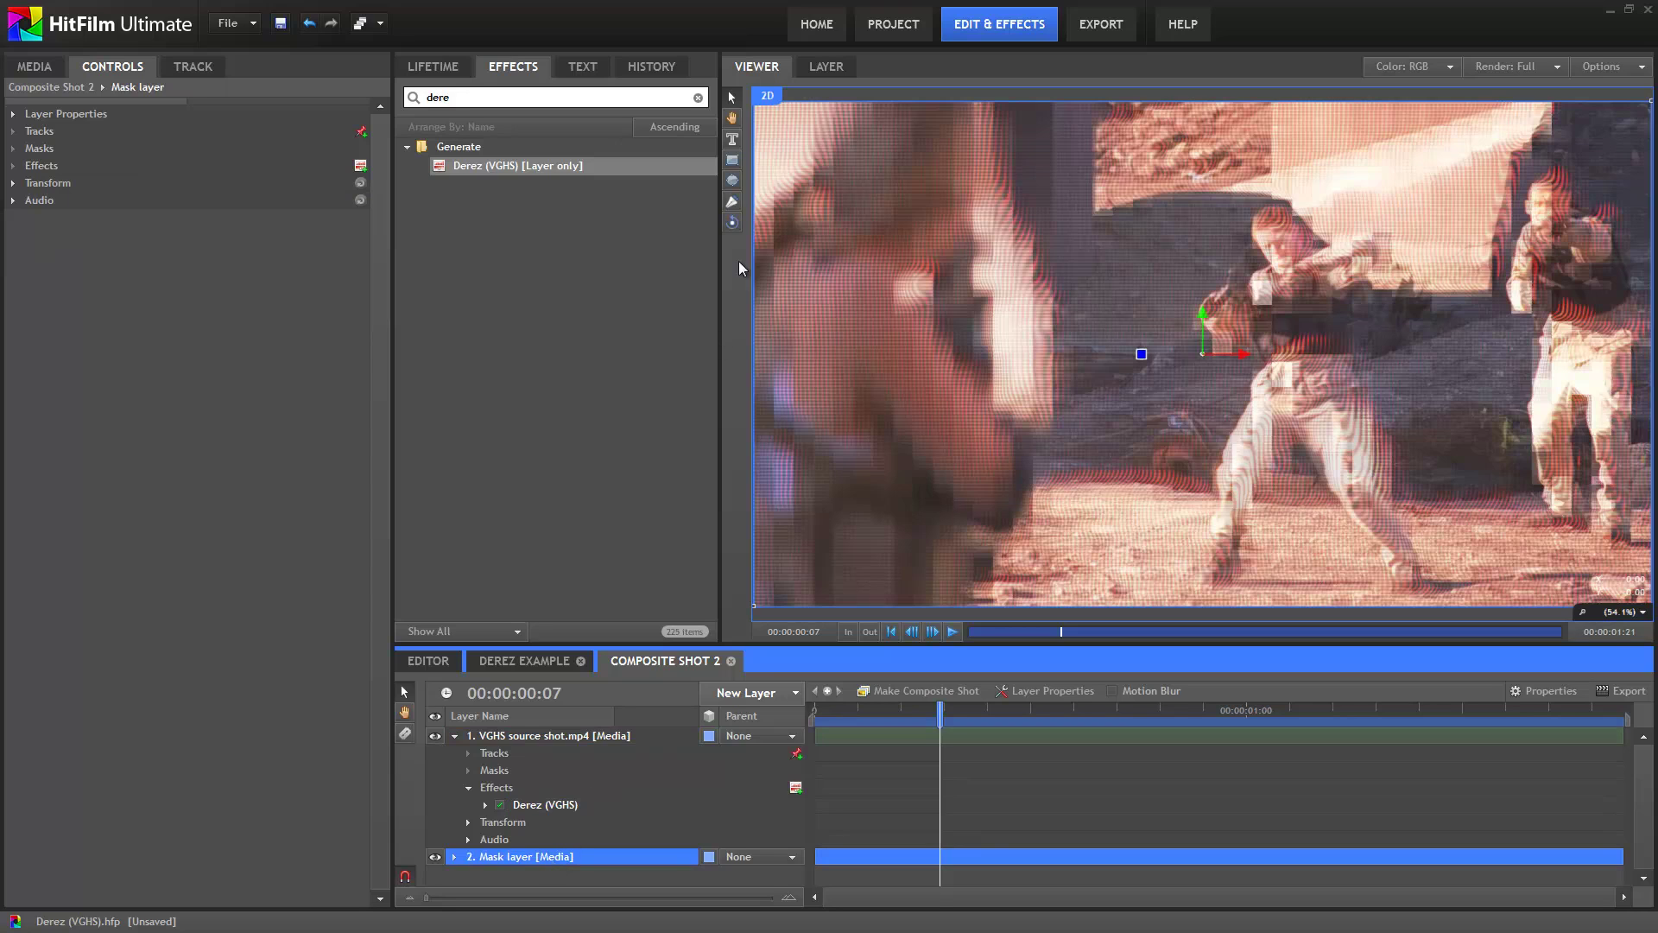
Draw a closed freehand mask around the central soldier, including his legs.
click(732, 201)
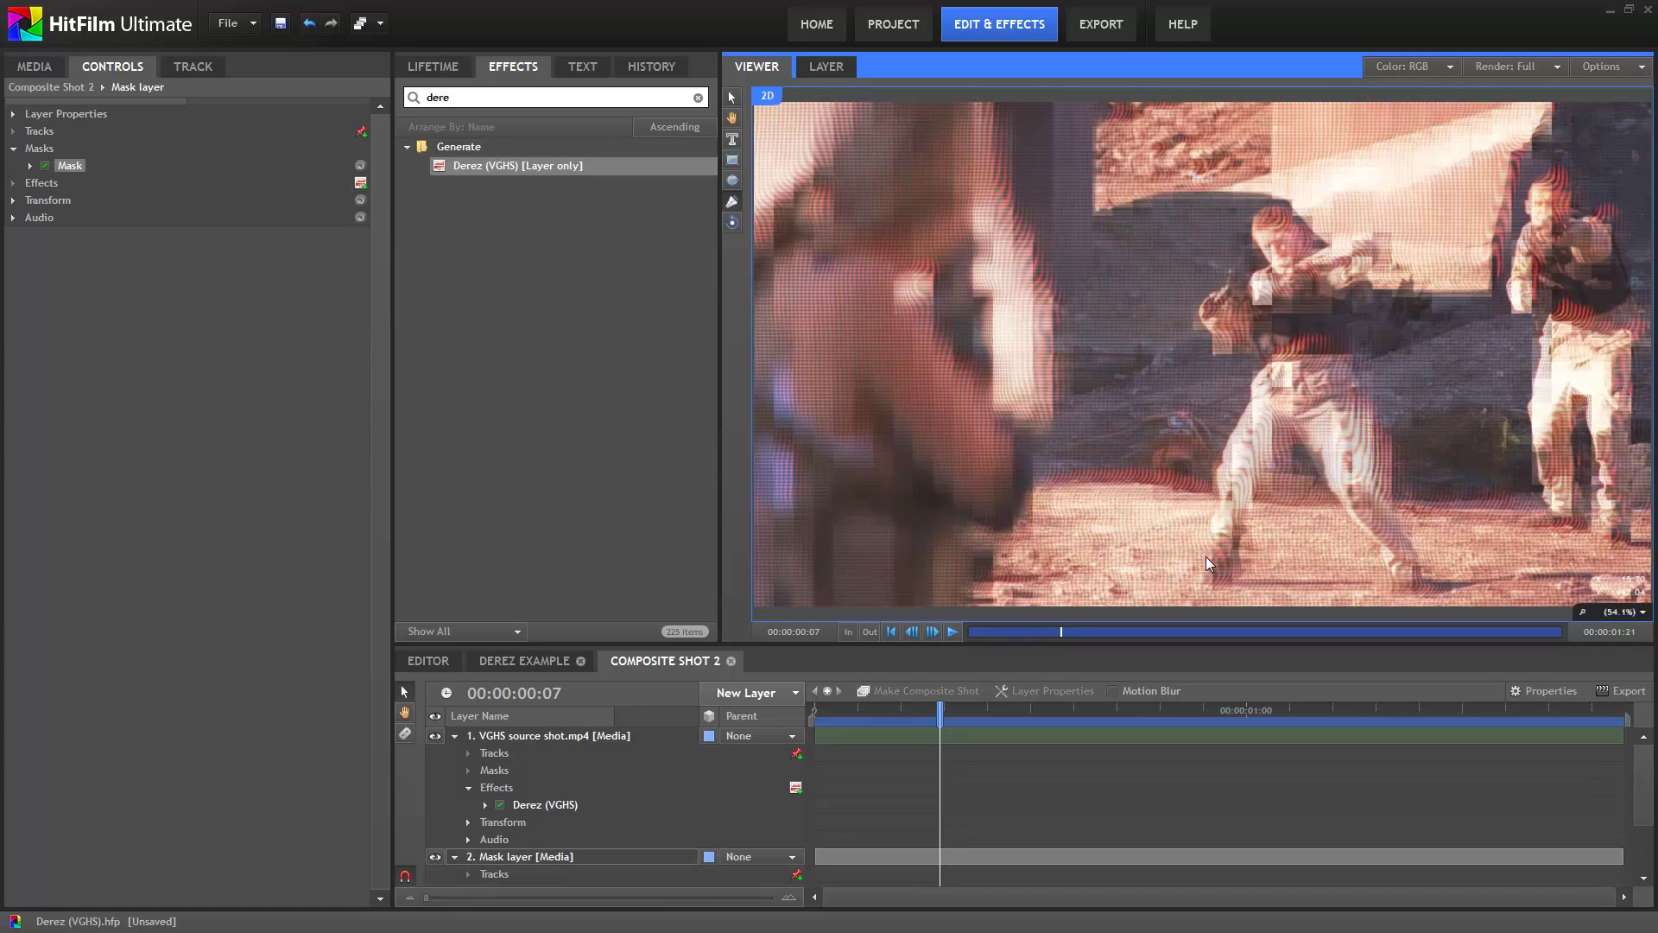
drag(1205, 561, 1210, 532)
click(1363, 279)
click(1363, 385)
click(1340, 497)
click(1308, 436)
click(1279, 457)
click(1259, 479)
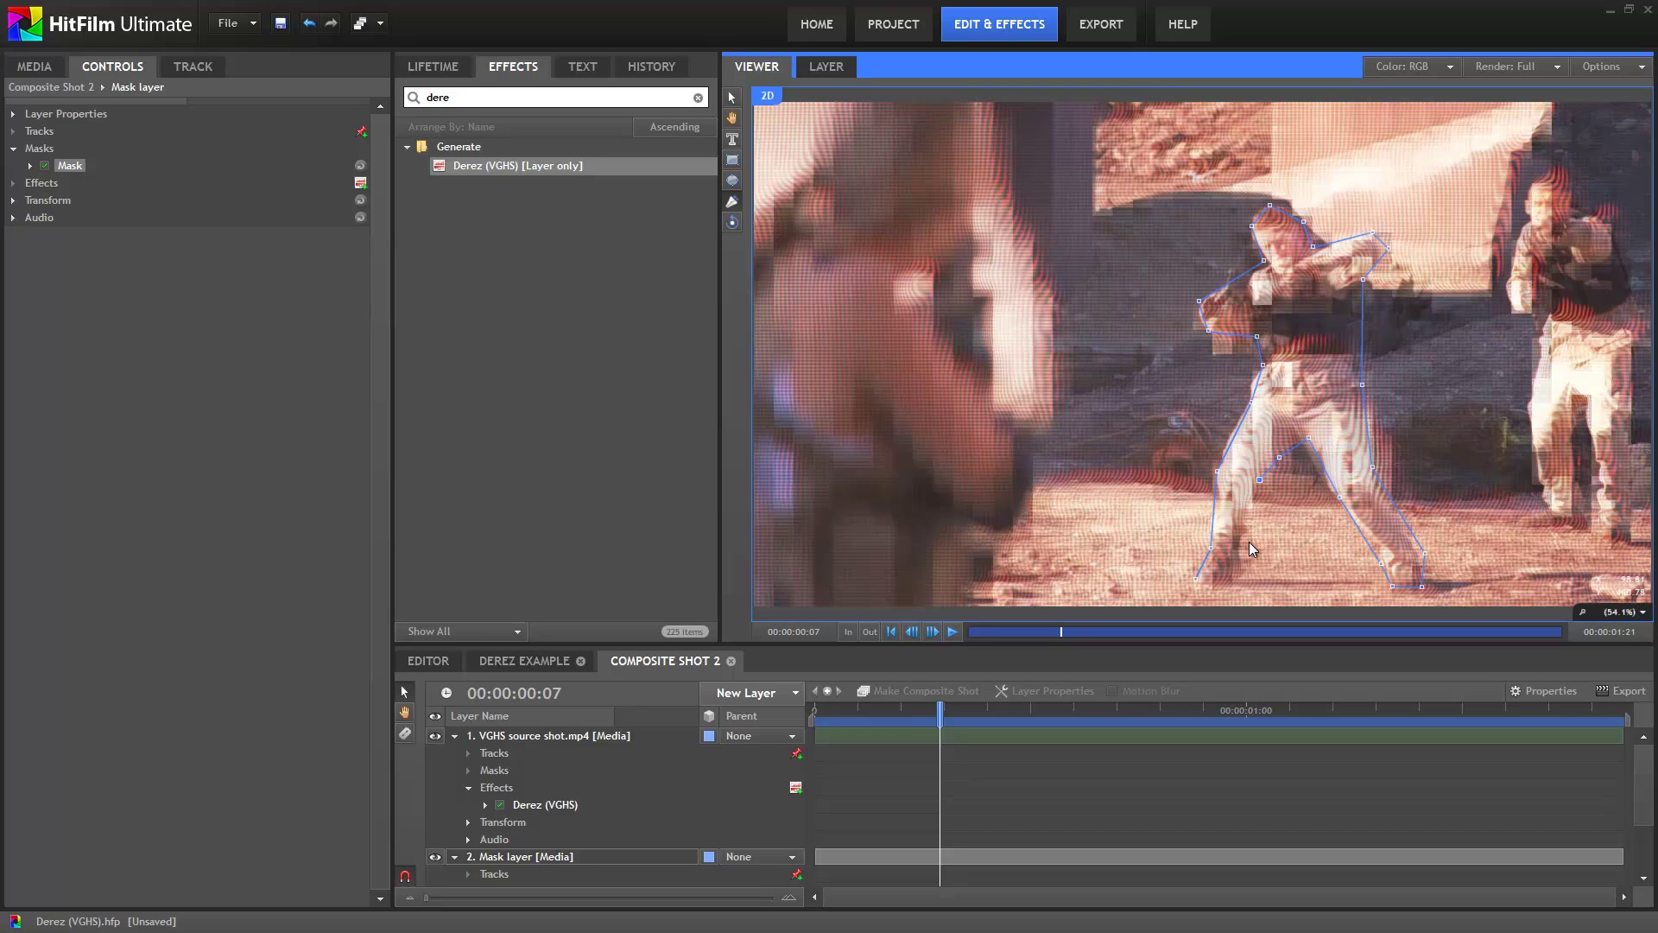
click(1208, 585)
click(547, 804)
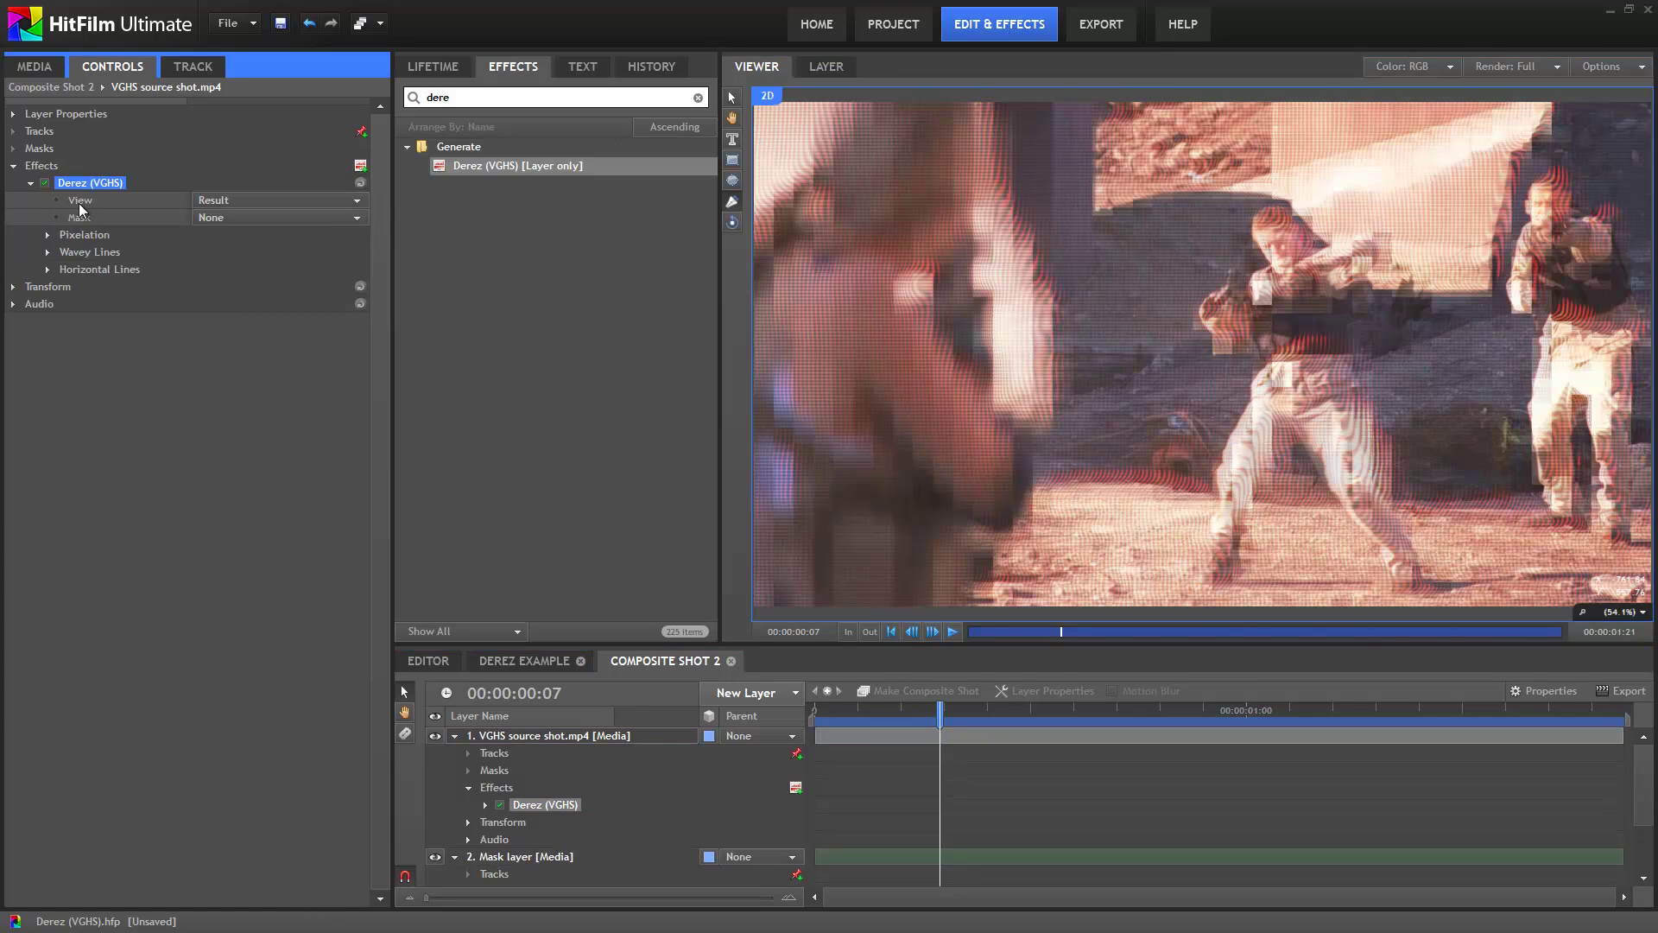
Set the Derez (VGHS) Mask to Mask layer and toggle the source shot's visibility to check it.
click(274, 215)
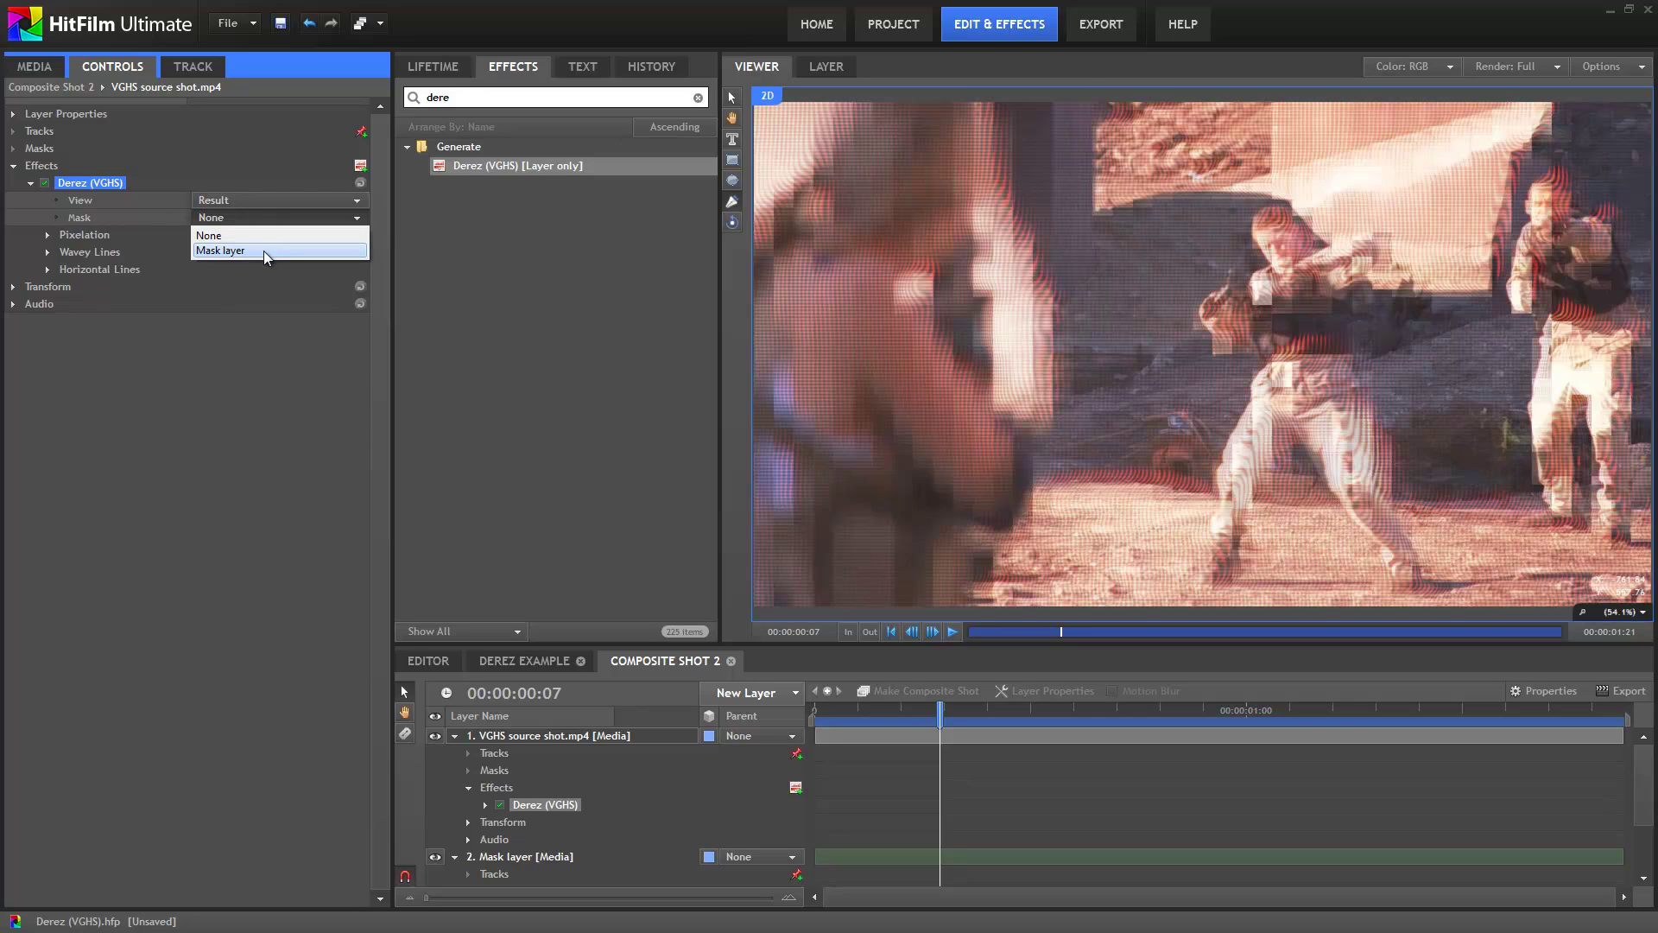
click(264, 250)
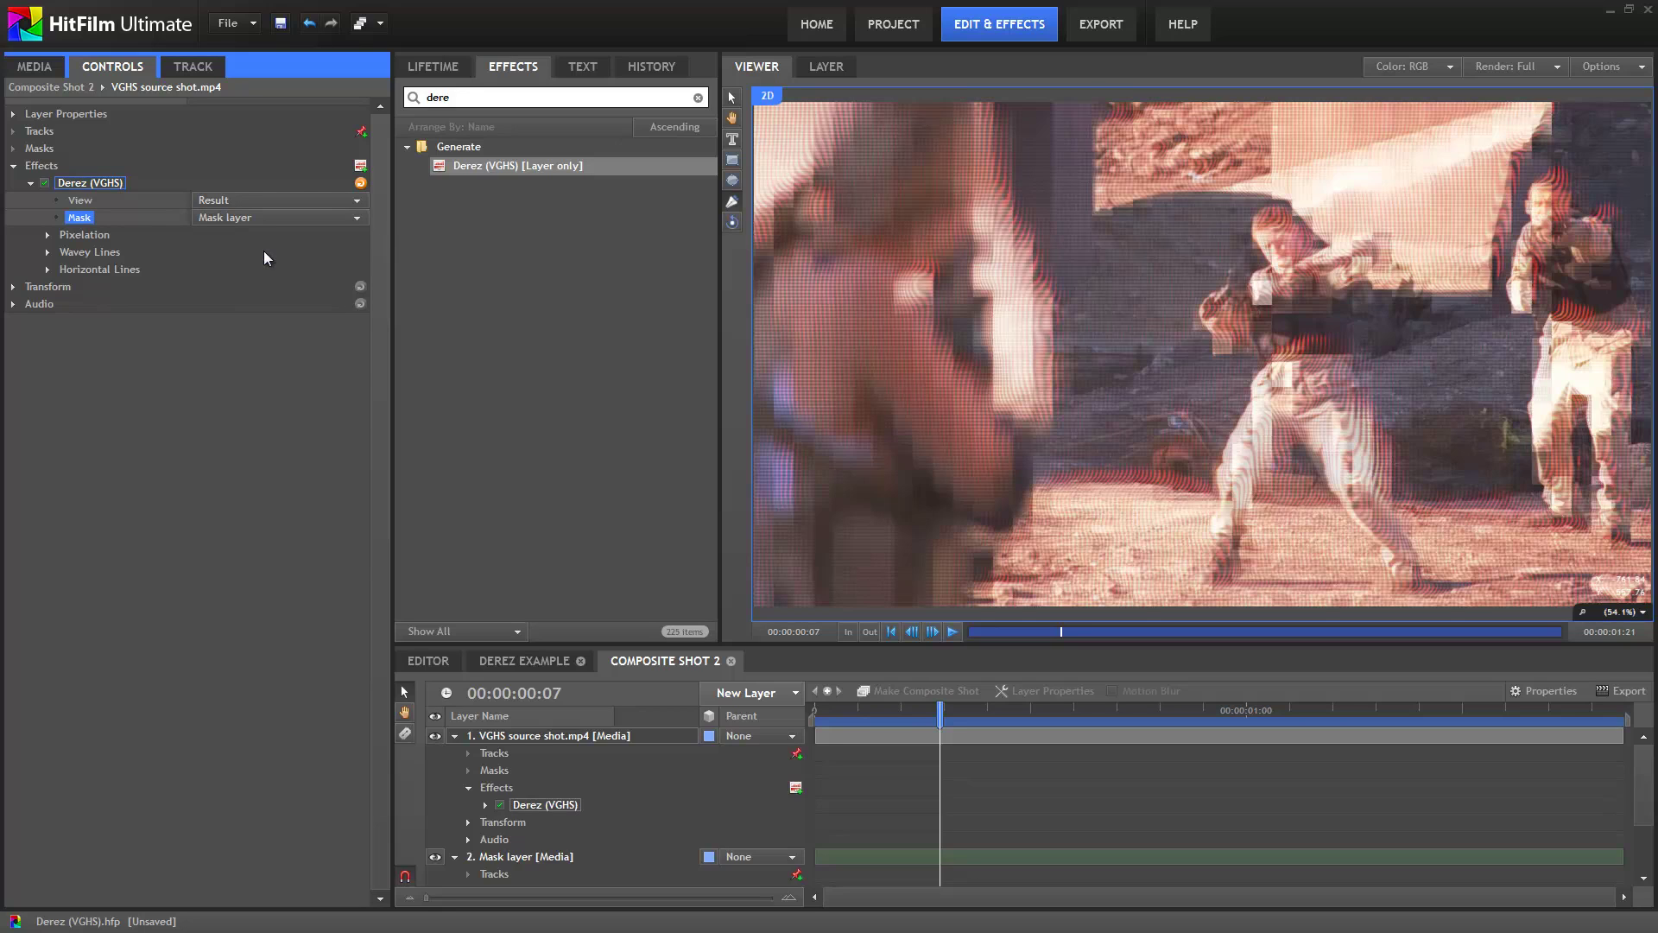
click(1060, 580)
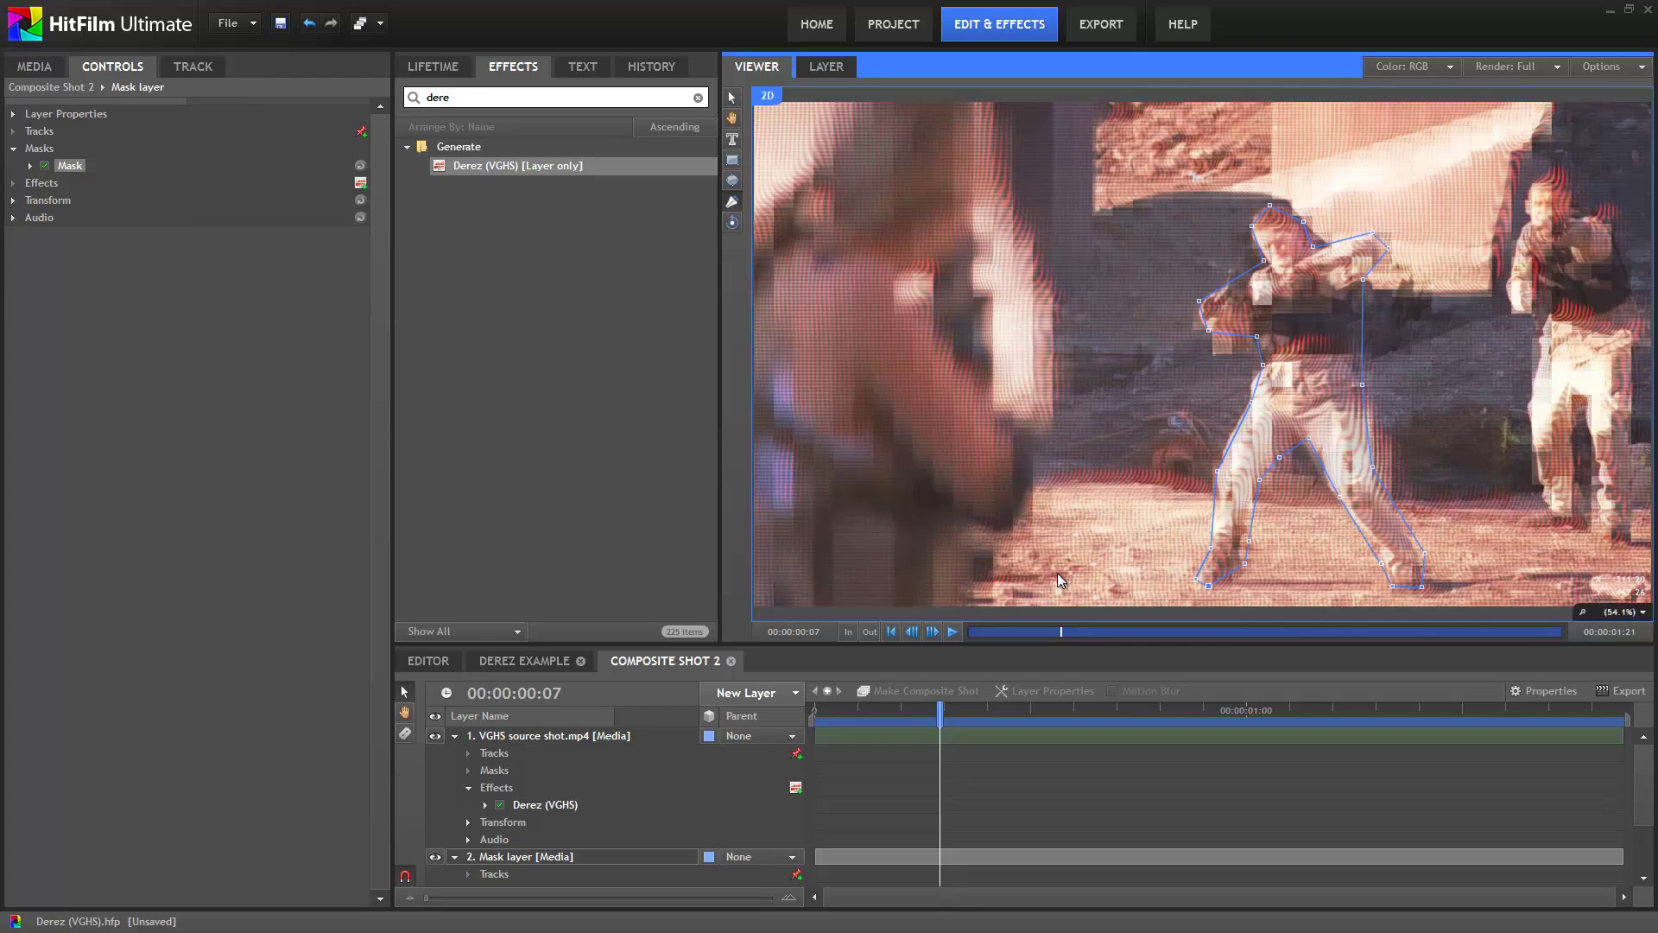
click(1057, 572)
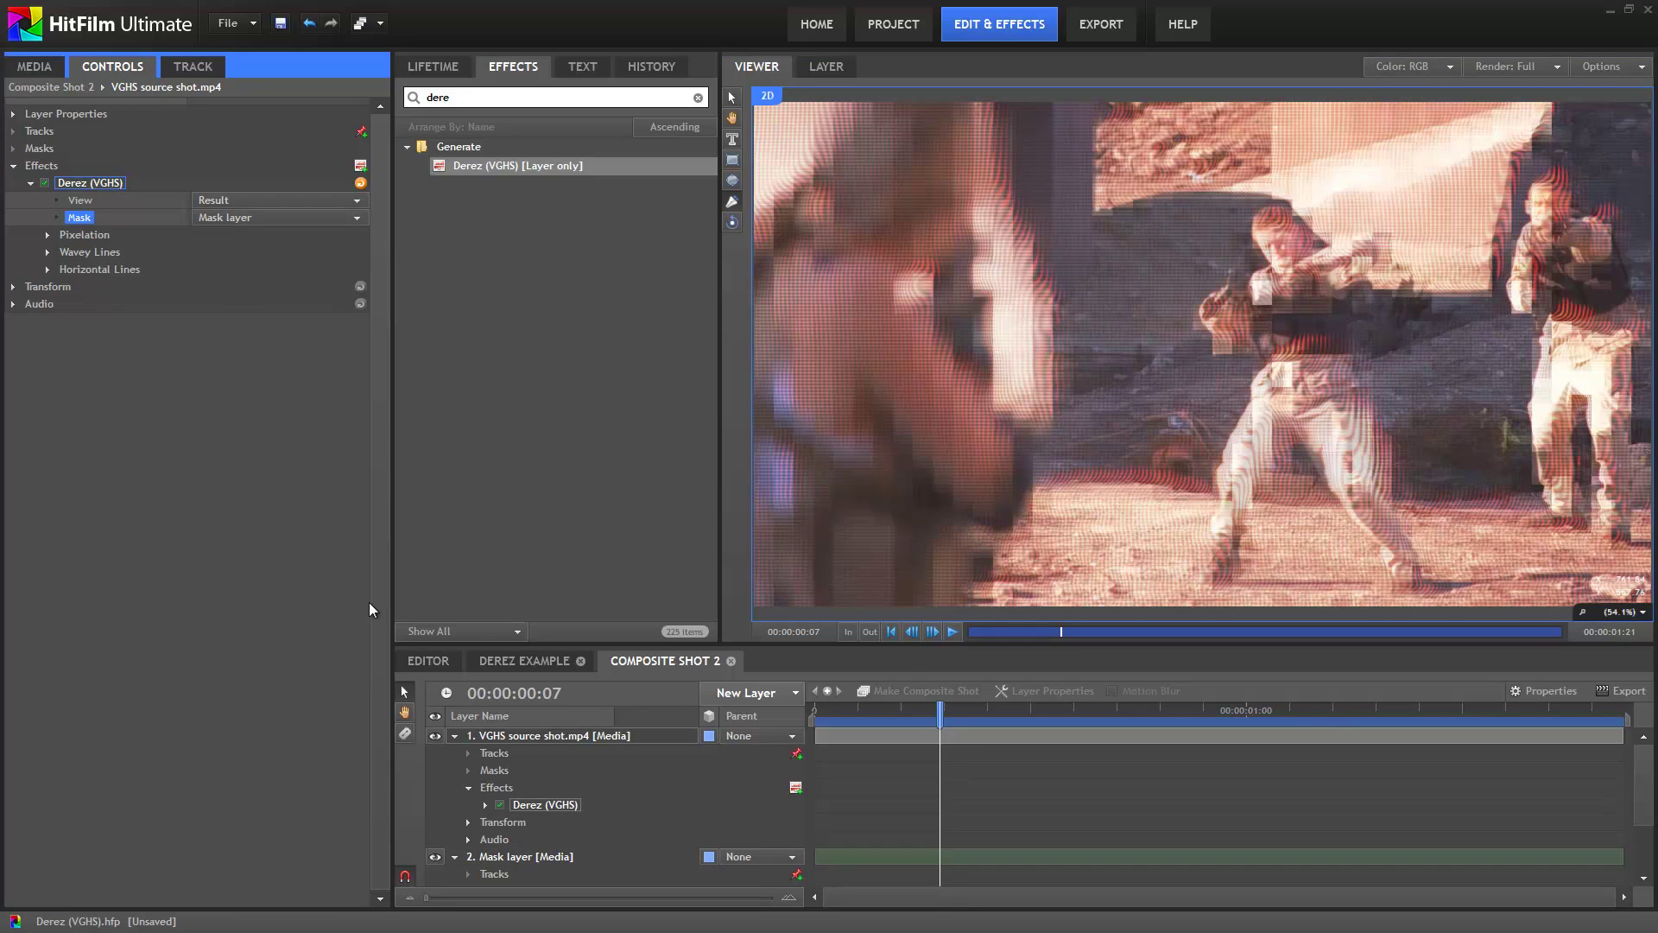
click(436, 737)
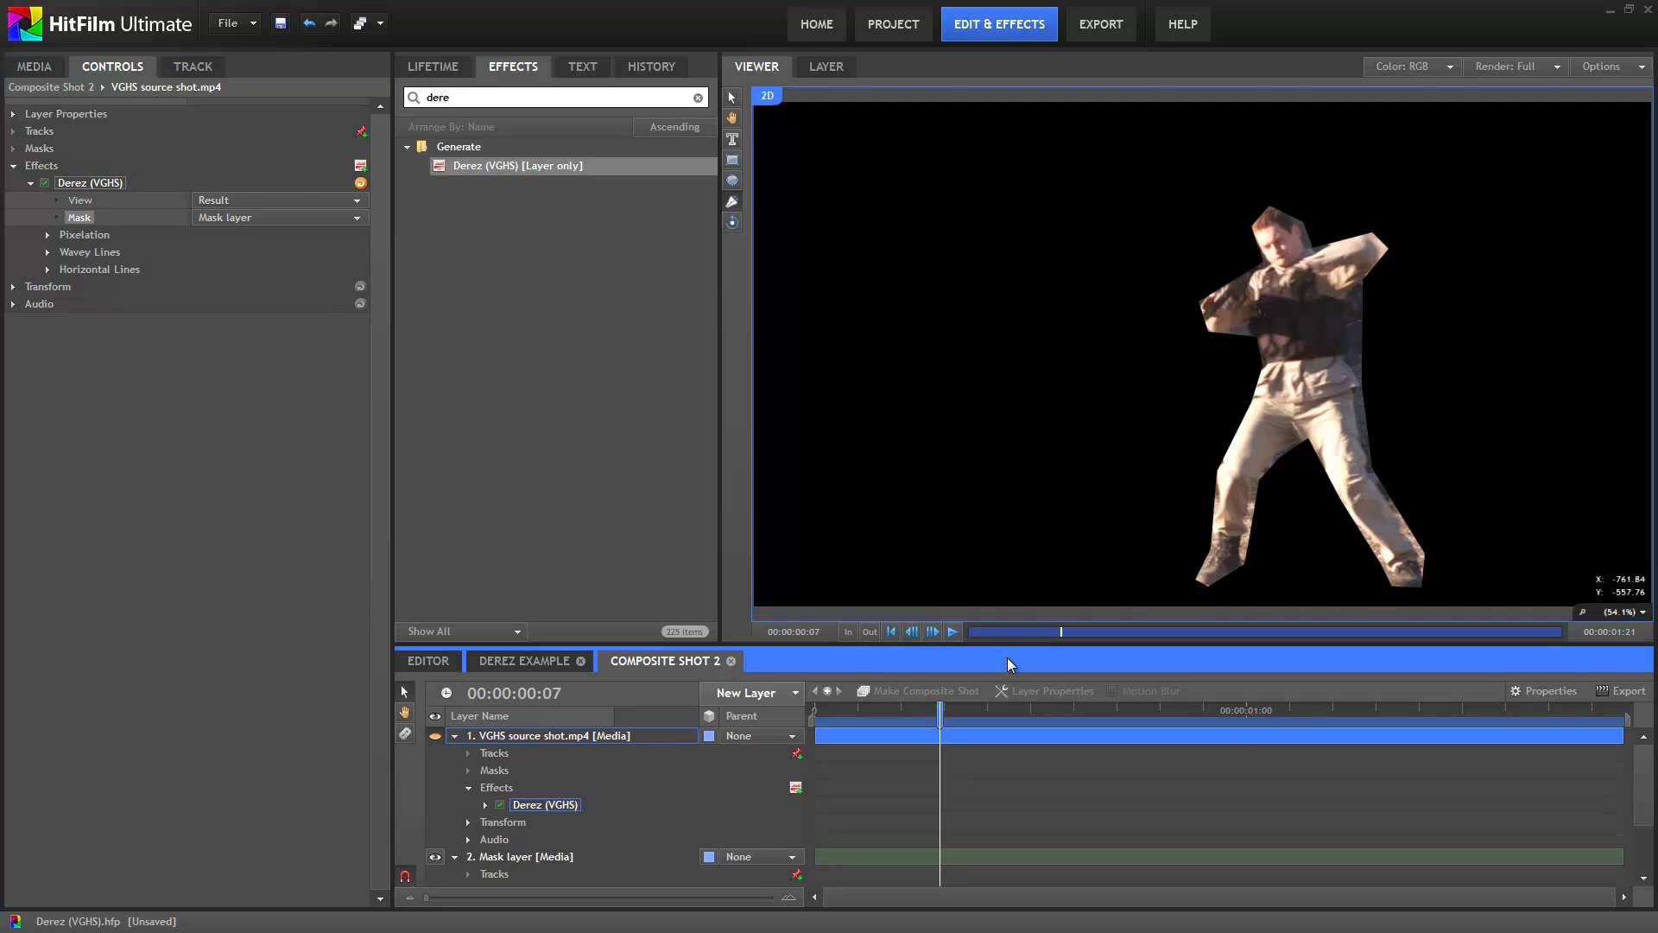
click(437, 736)
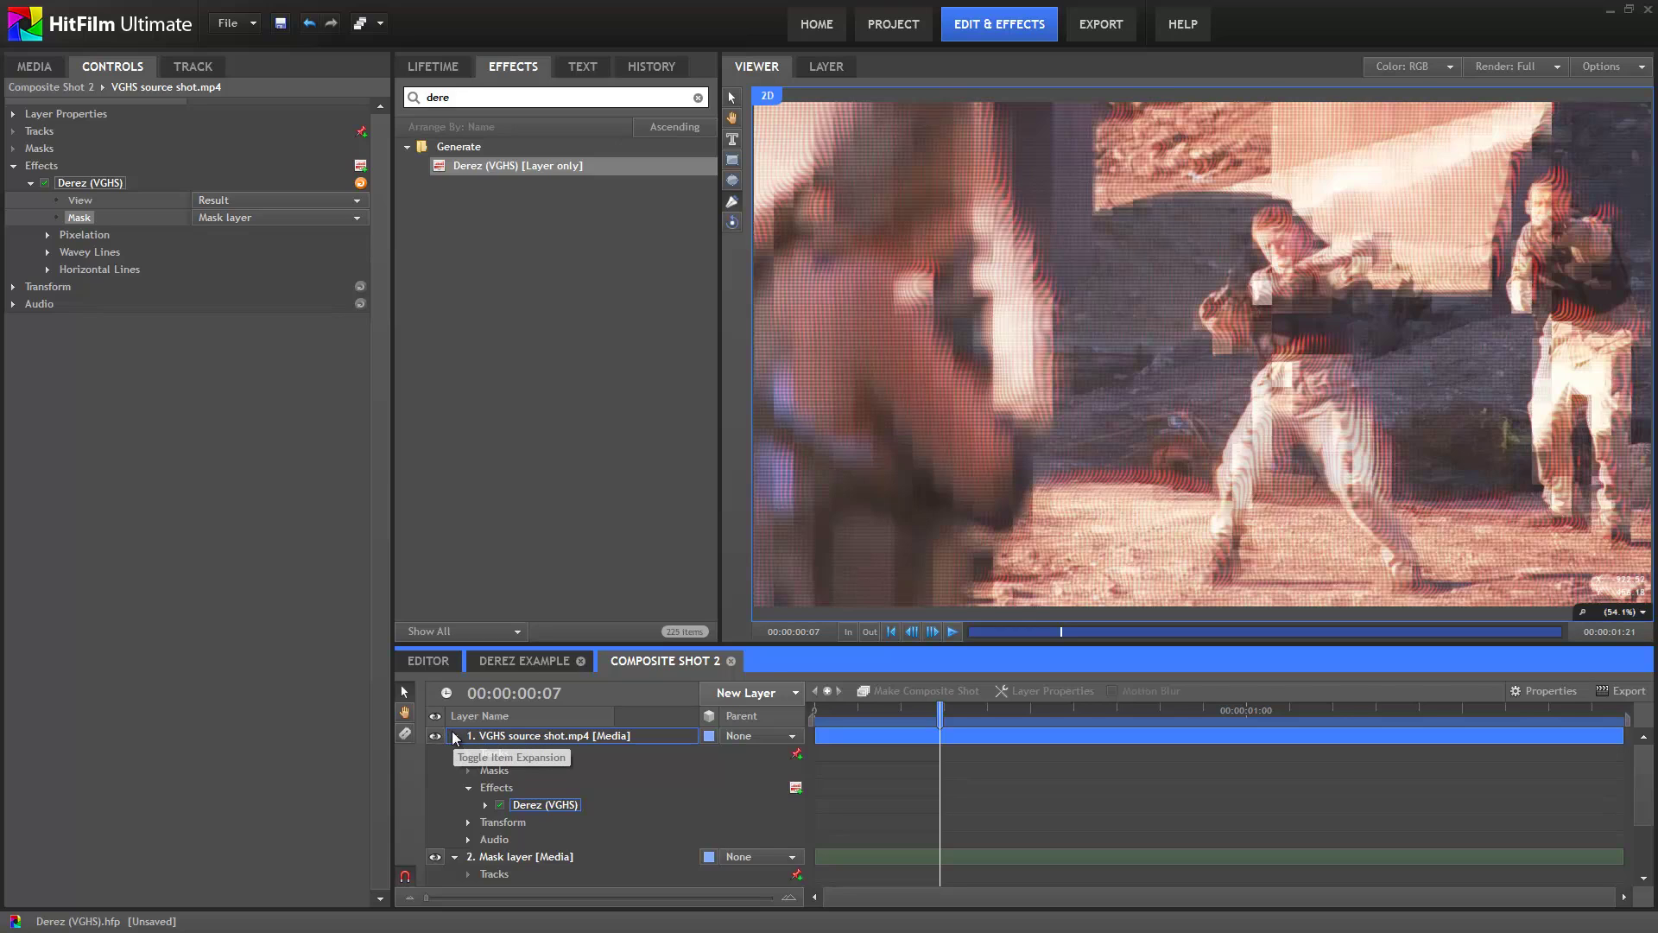
Add a Grade layer and place it between the source shot and Mask layer.
click(752, 696)
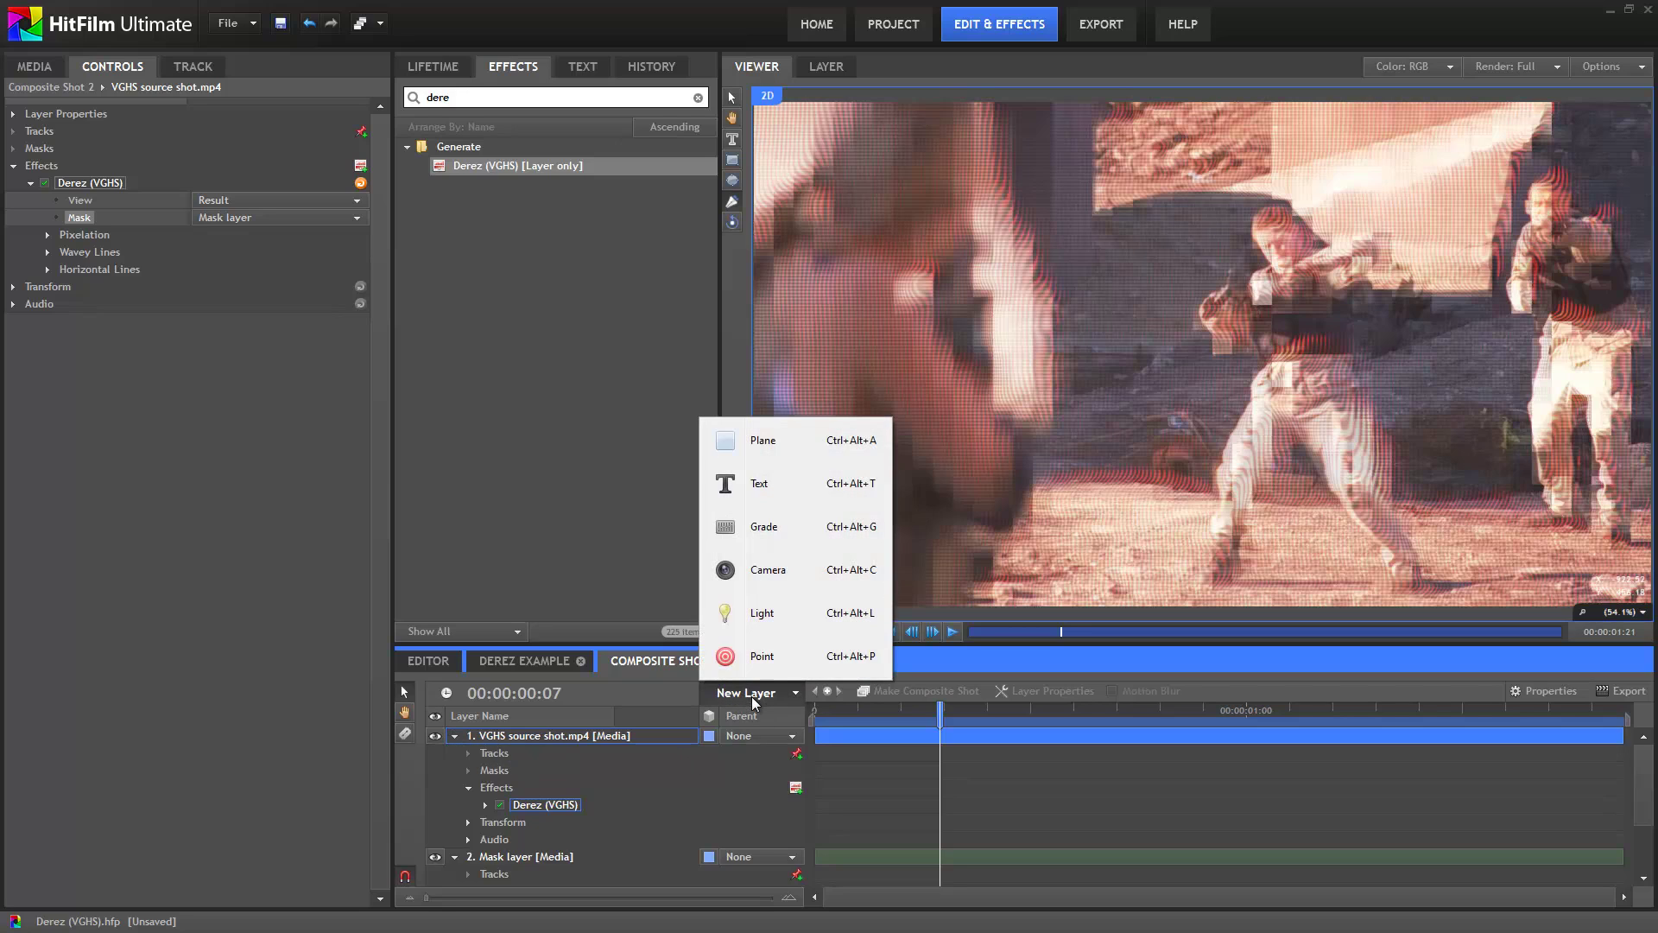
click(799, 530)
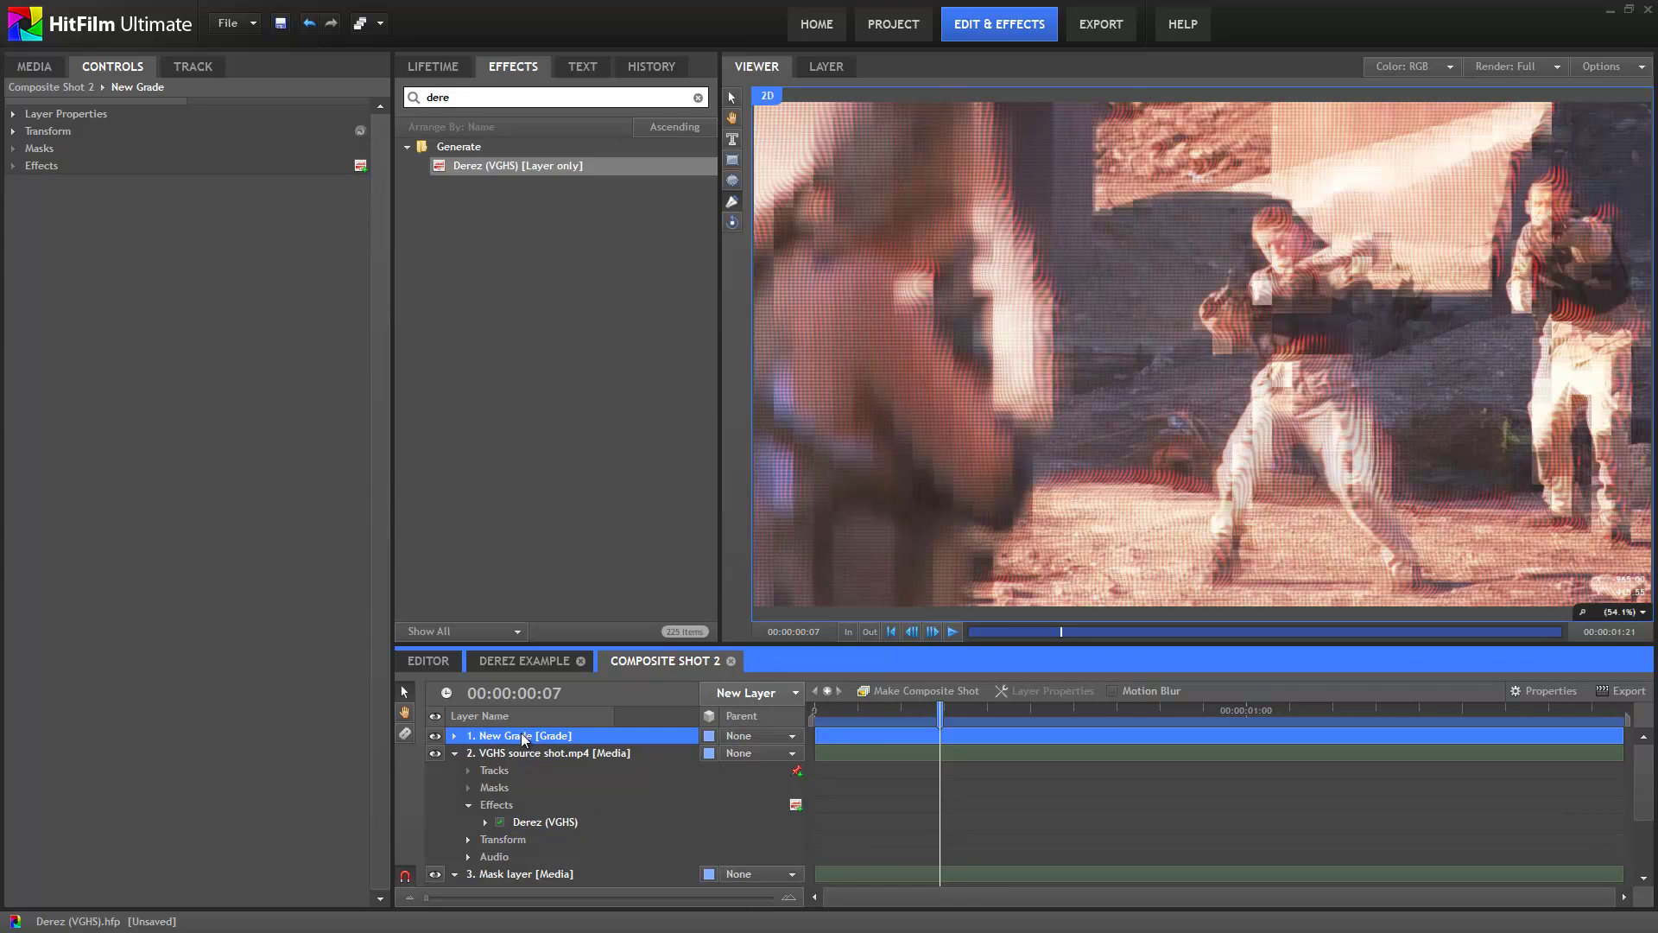
drag(516, 823, 522, 858)
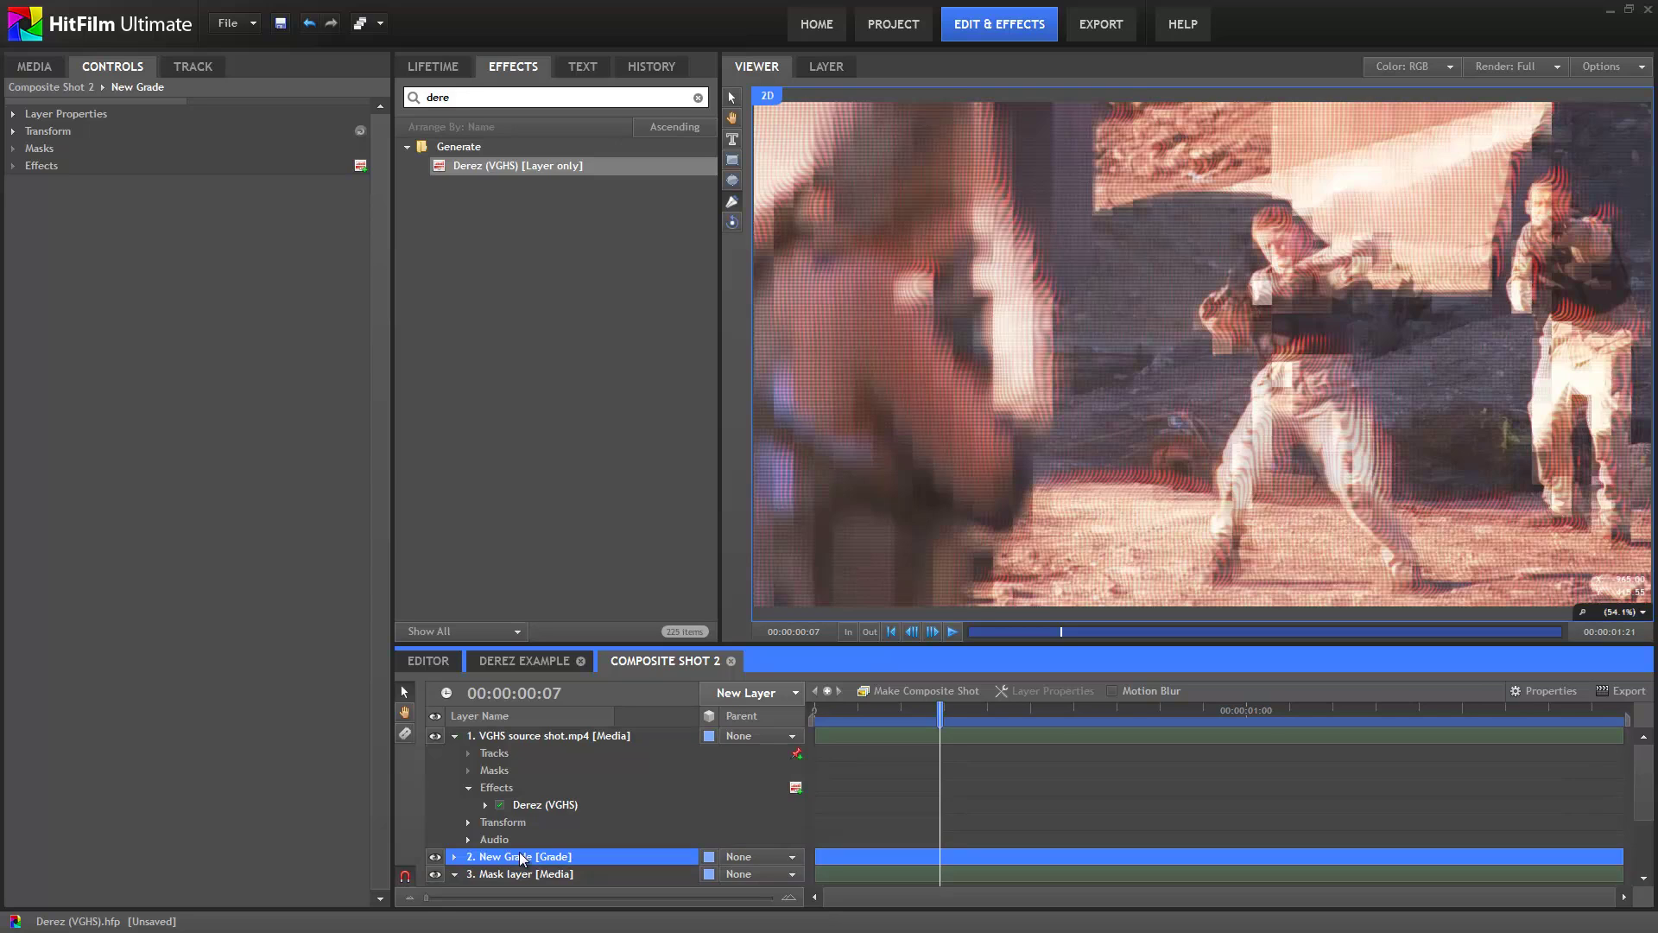
Set the Derez (VGHS) Mask source to New Grade.
click(530, 805)
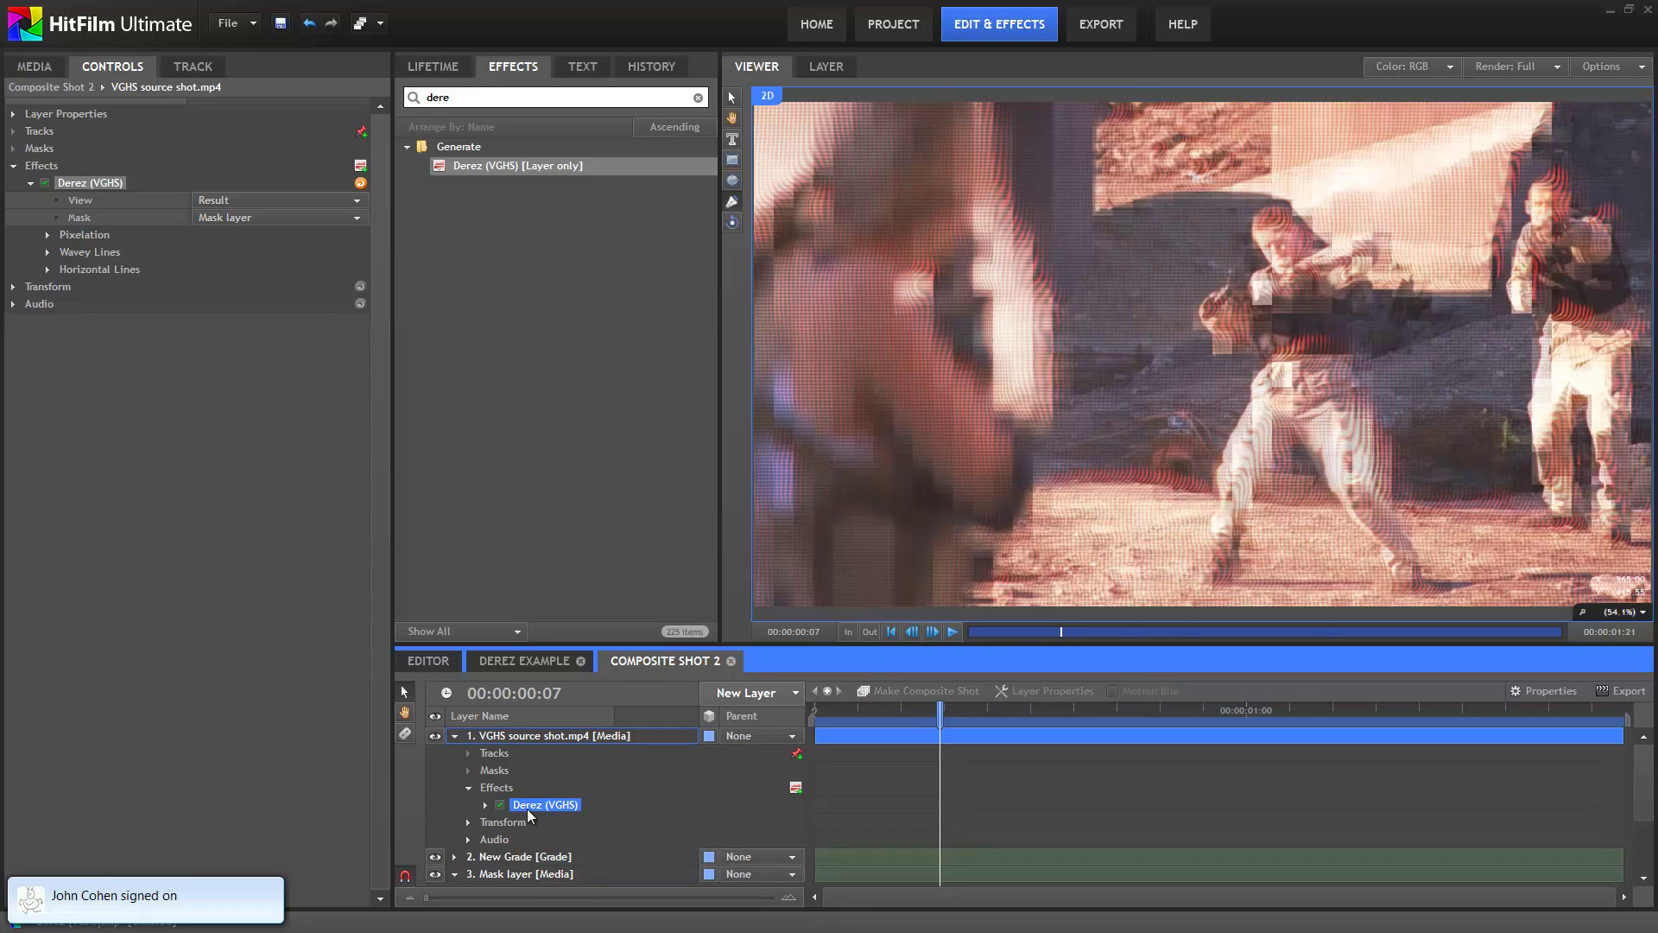
click(230, 219)
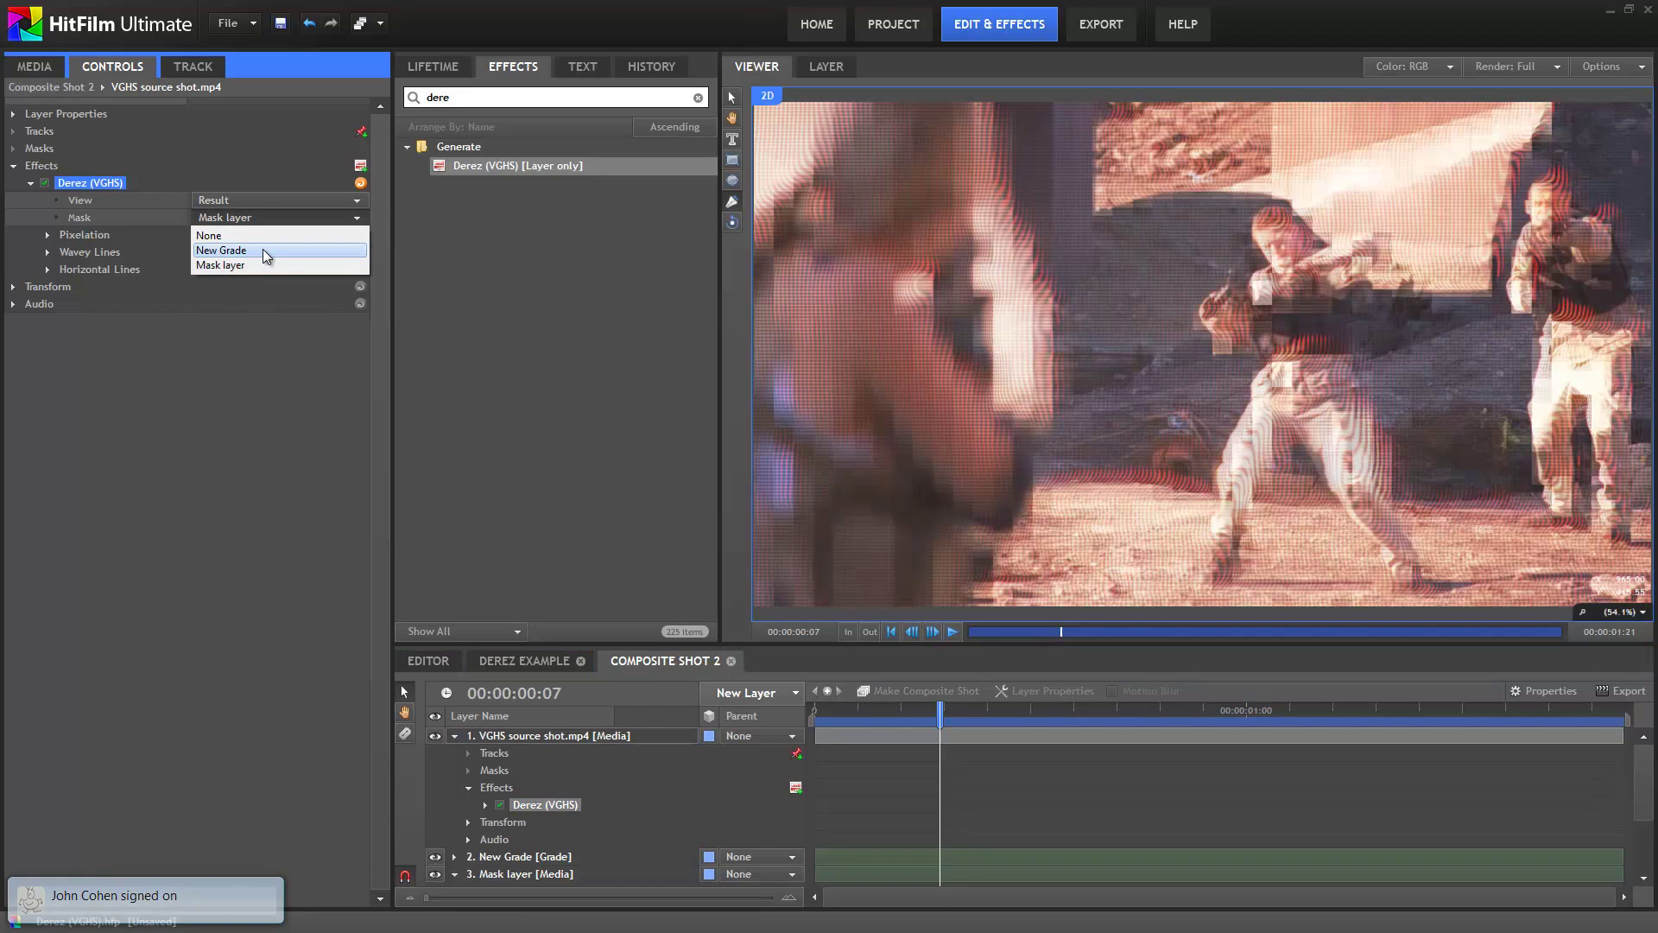
click(262, 249)
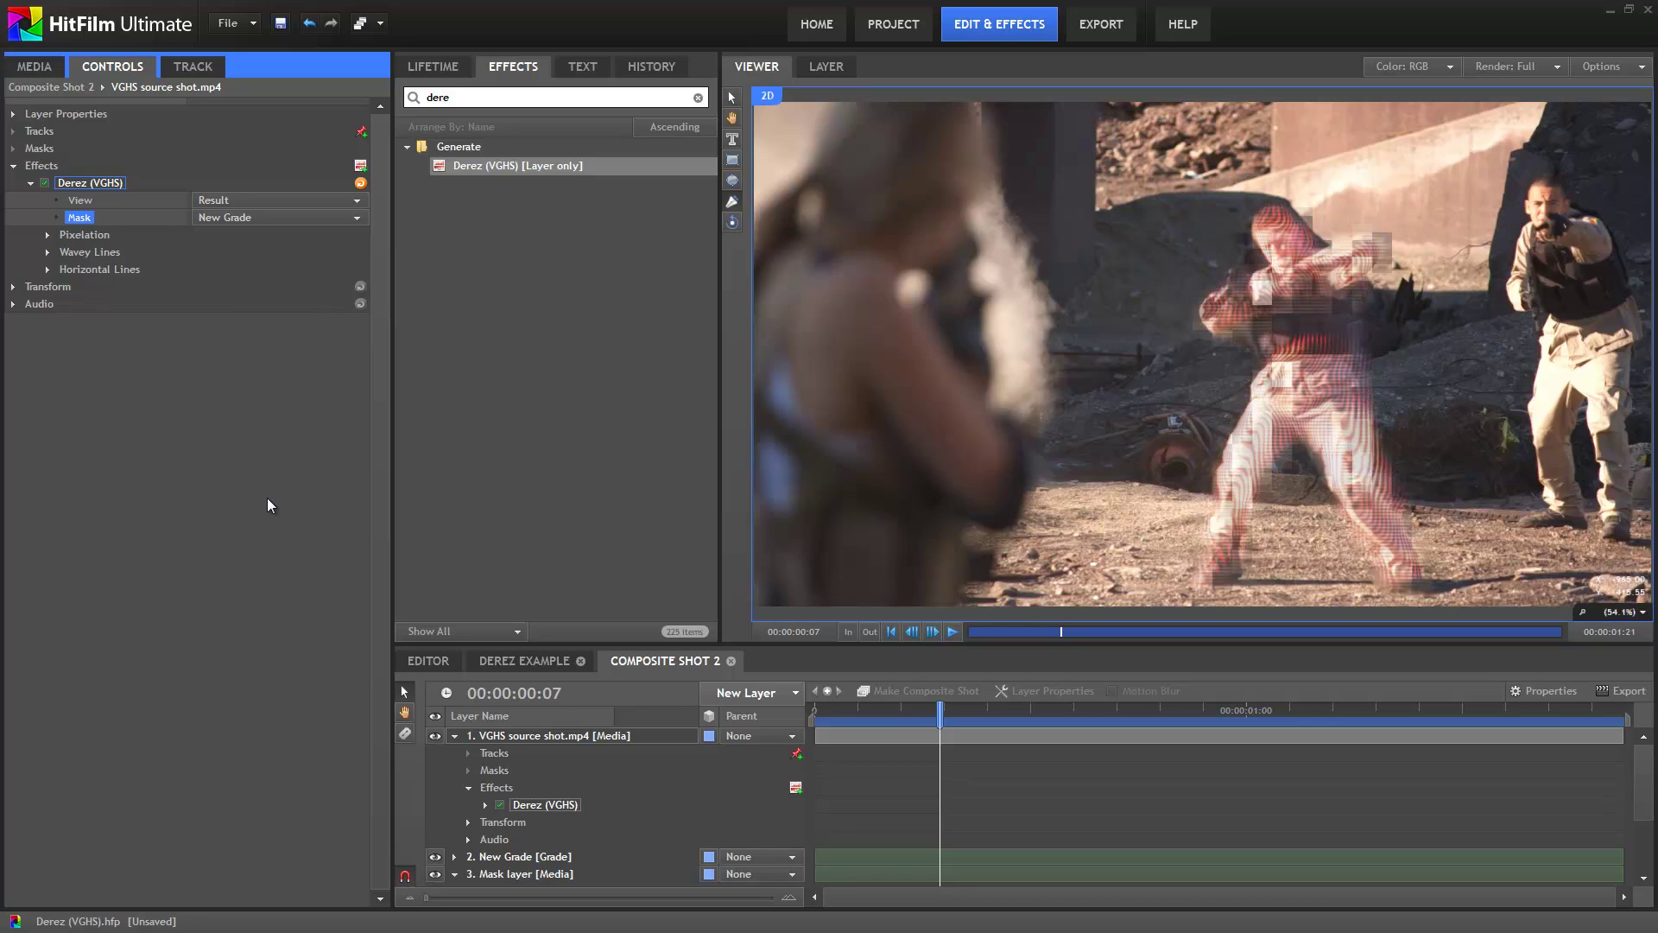
Switch the Derez View to Pixelation and make the Horizontal Blocks much finer.
click(233, 202)
click(256, 230)
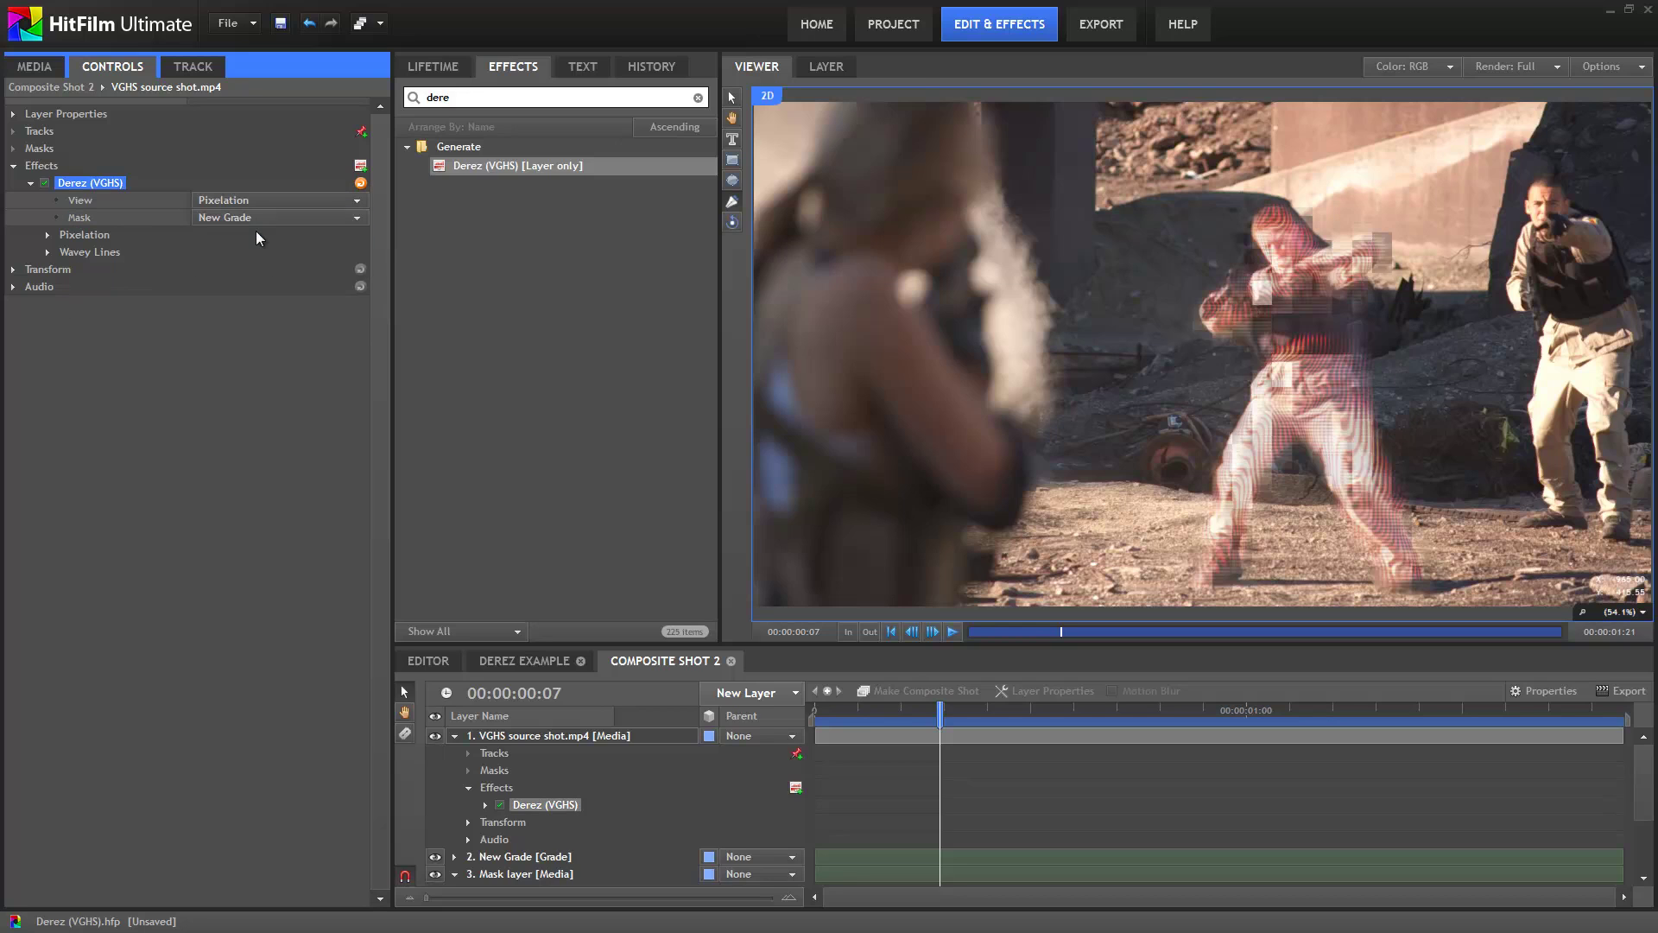
click(47, 235)
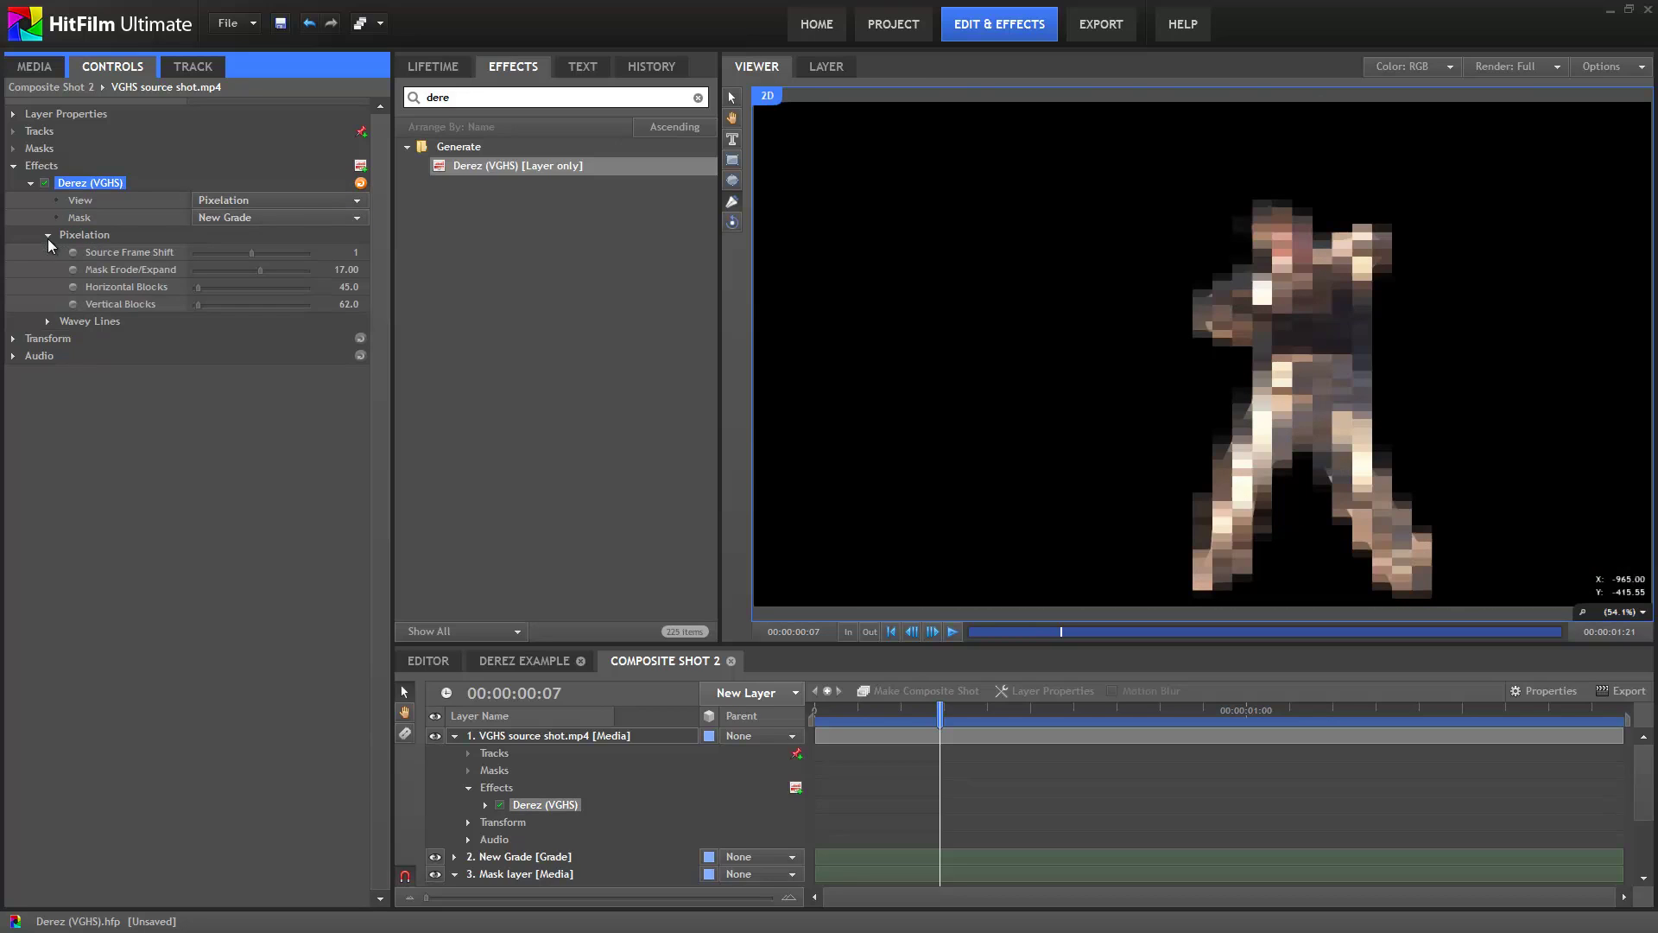
click(210, 289)
drag(210, 288, 250, 252)
Set the Source Frame Shift to 1 and return the Derez View to Result.
click(355, 254)
key(Return)
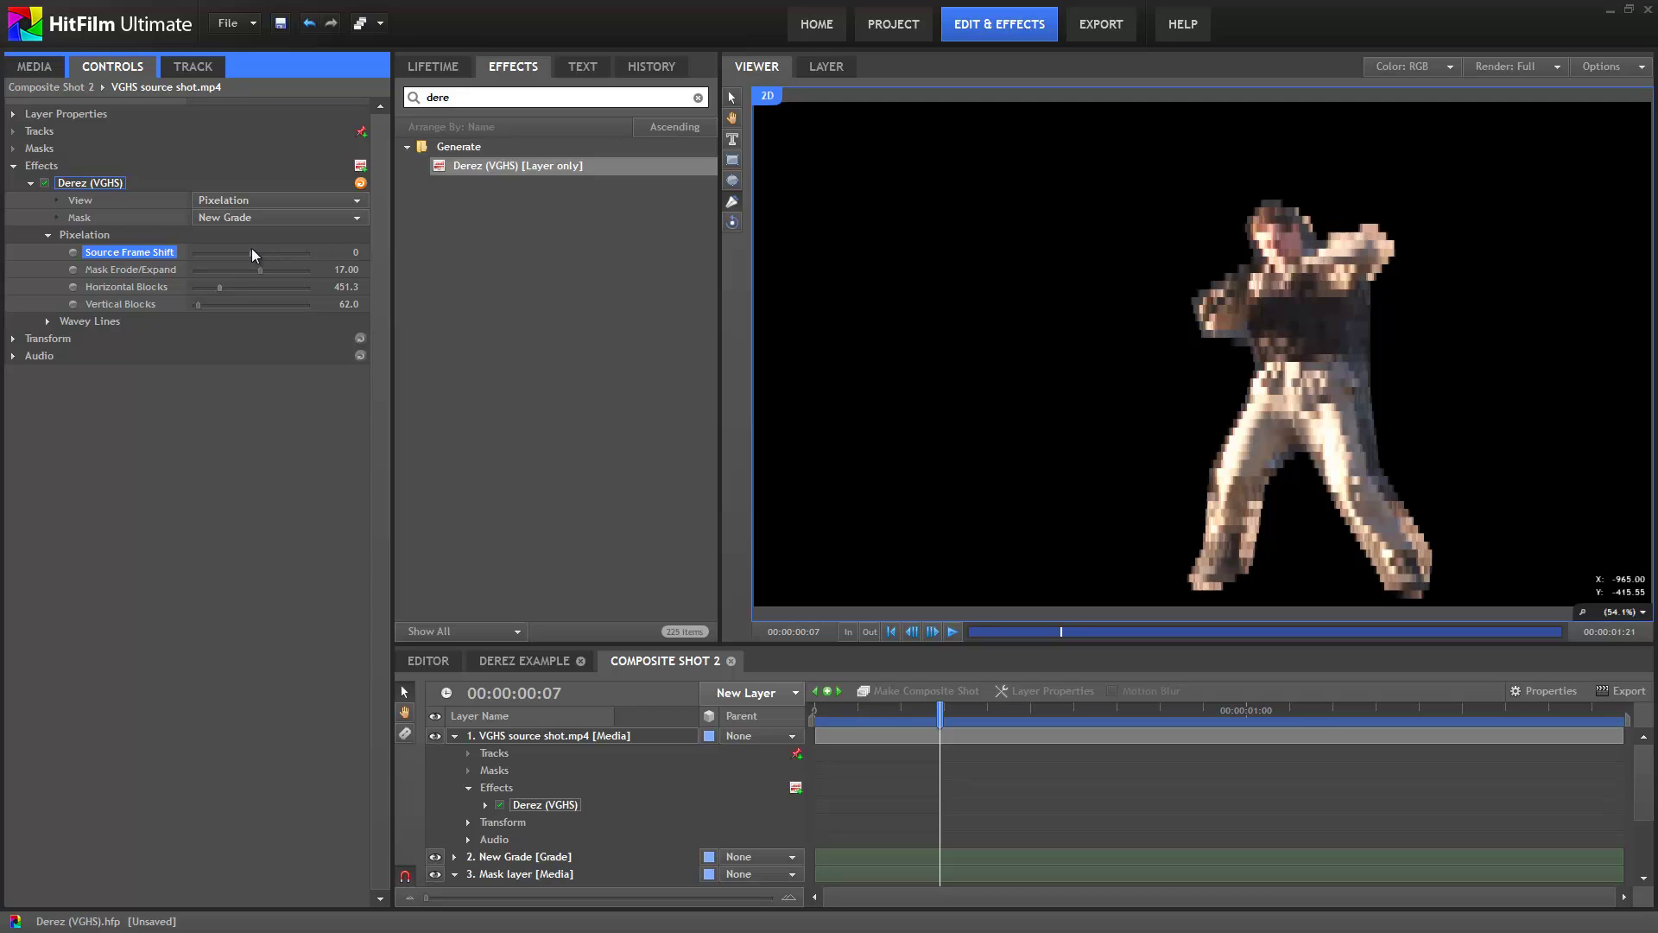
drag(254, 255, 253, 254)
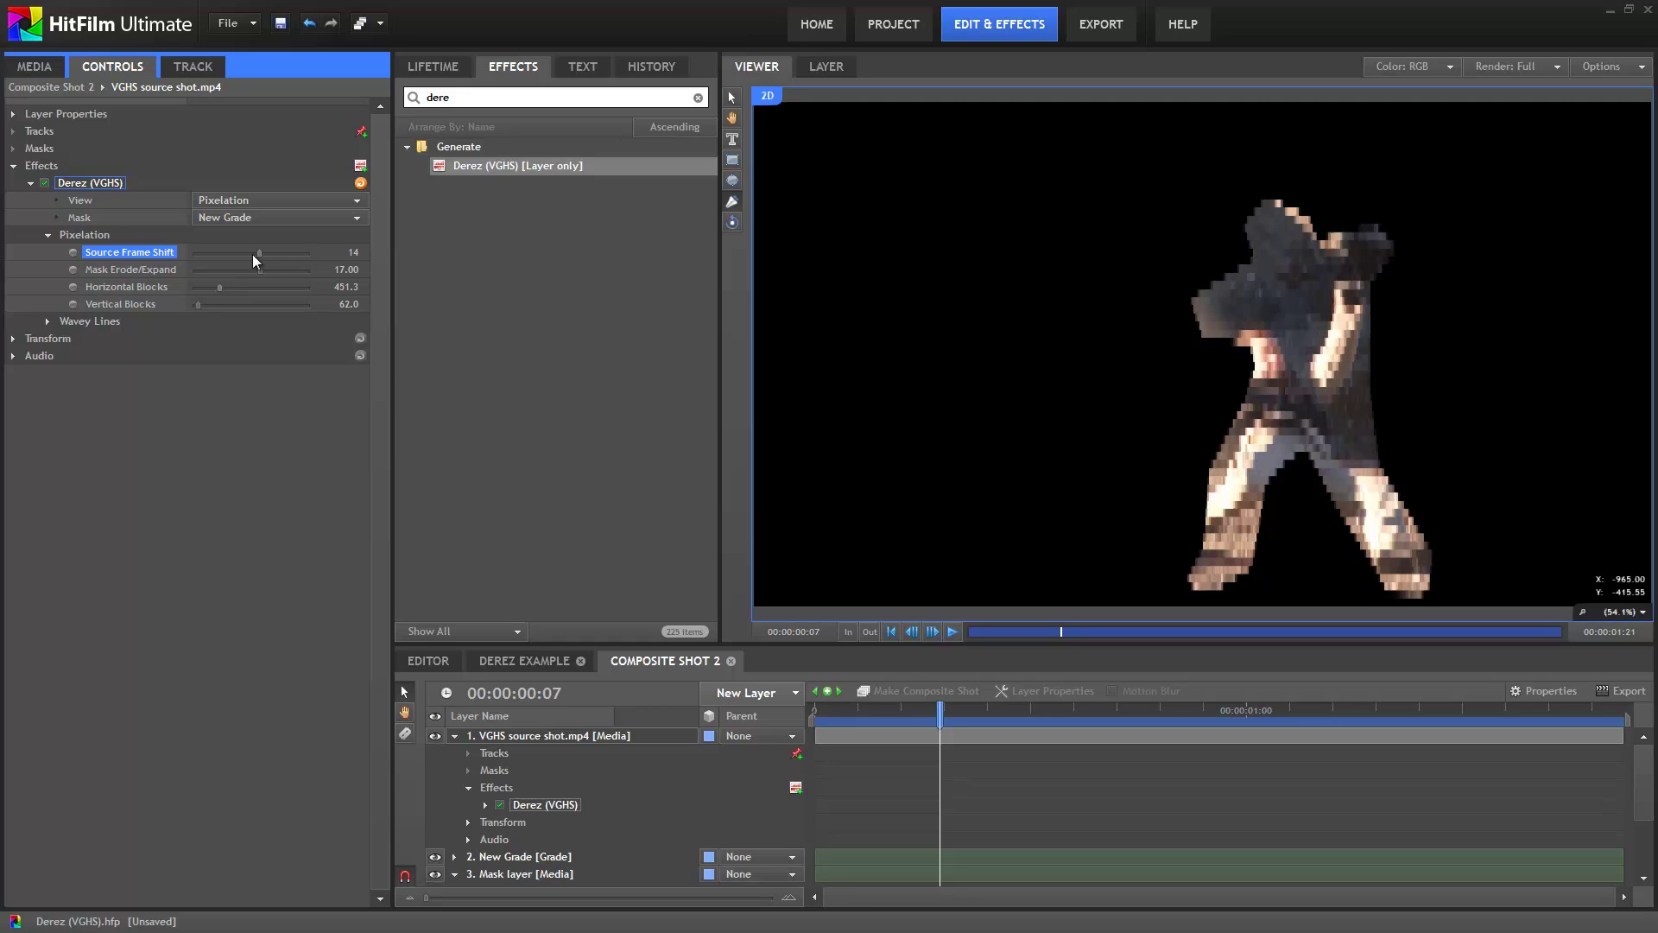
click(354, 250)
key(Return)
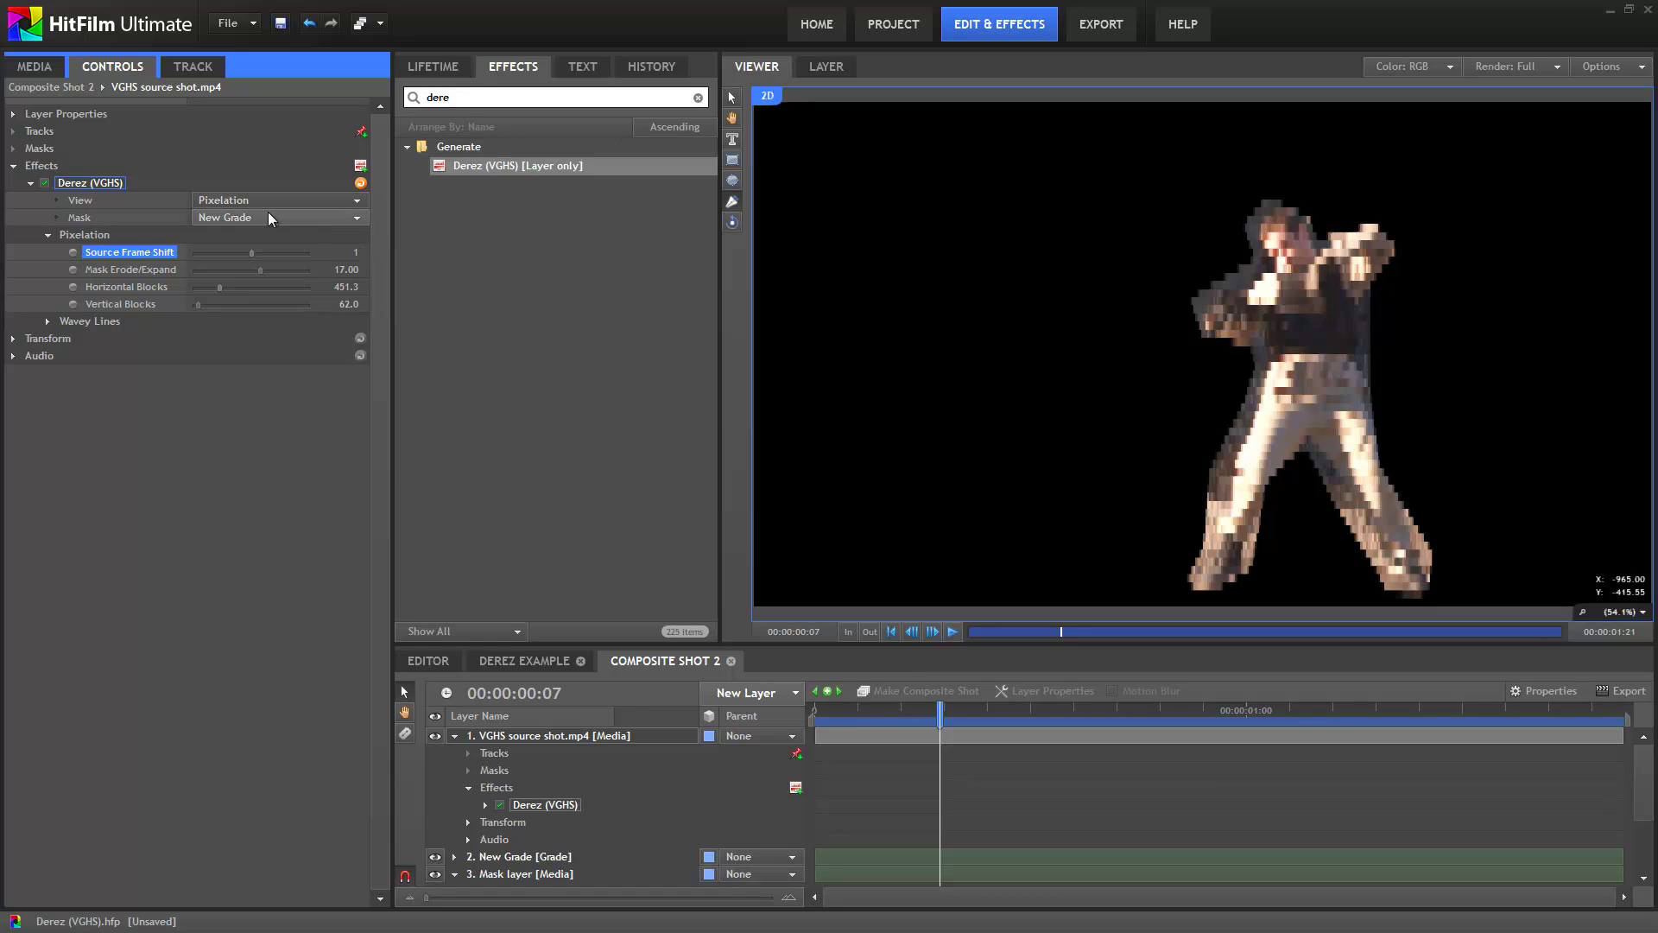
click(247, 203)
click(215, 219)
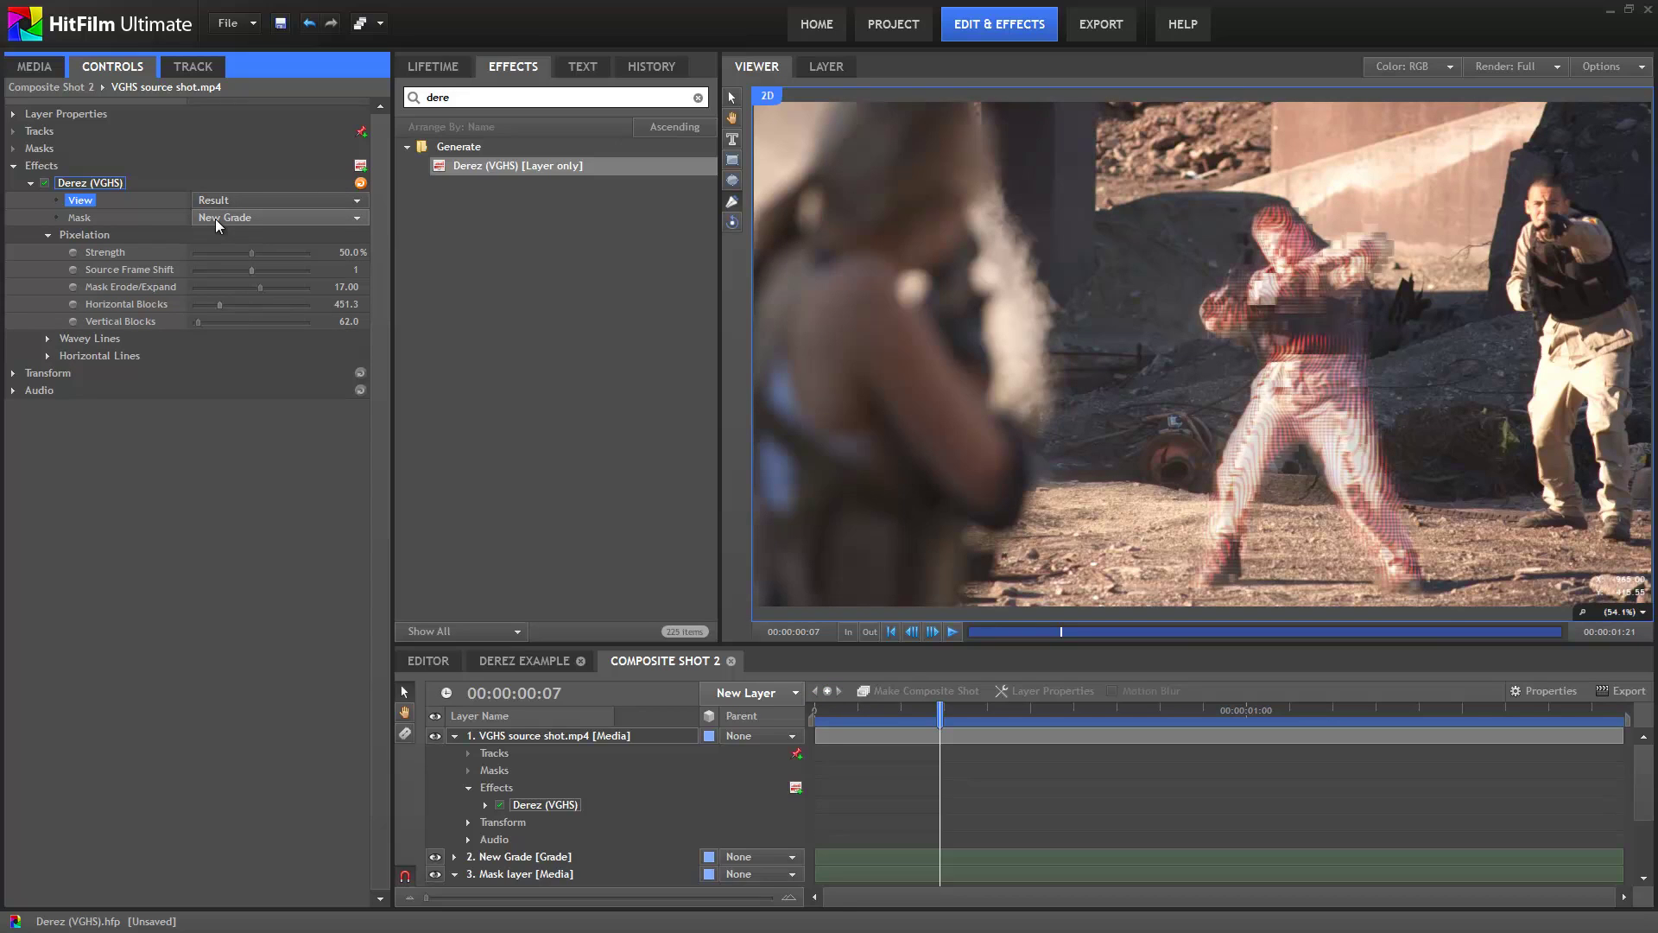
Expand Wavey Lines and Horizontal Lines, then set Wavey Lines Strength 100% and Pixelation Strength 0%.
click(49, 338)
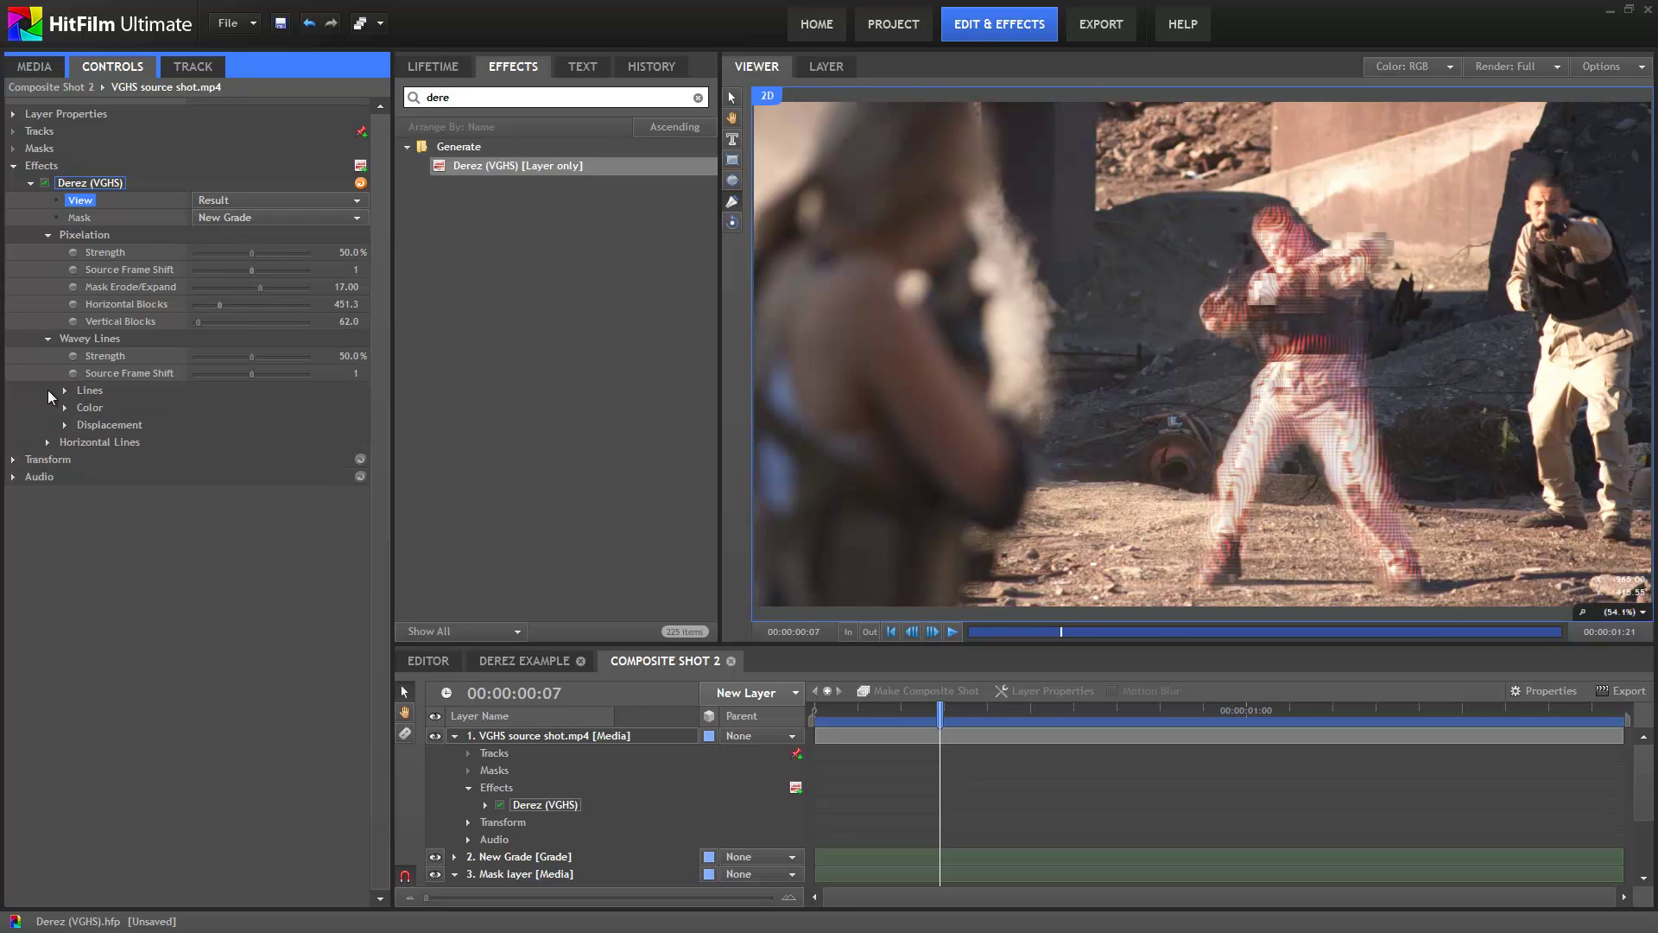
click(48, 442)
click(257, 355)
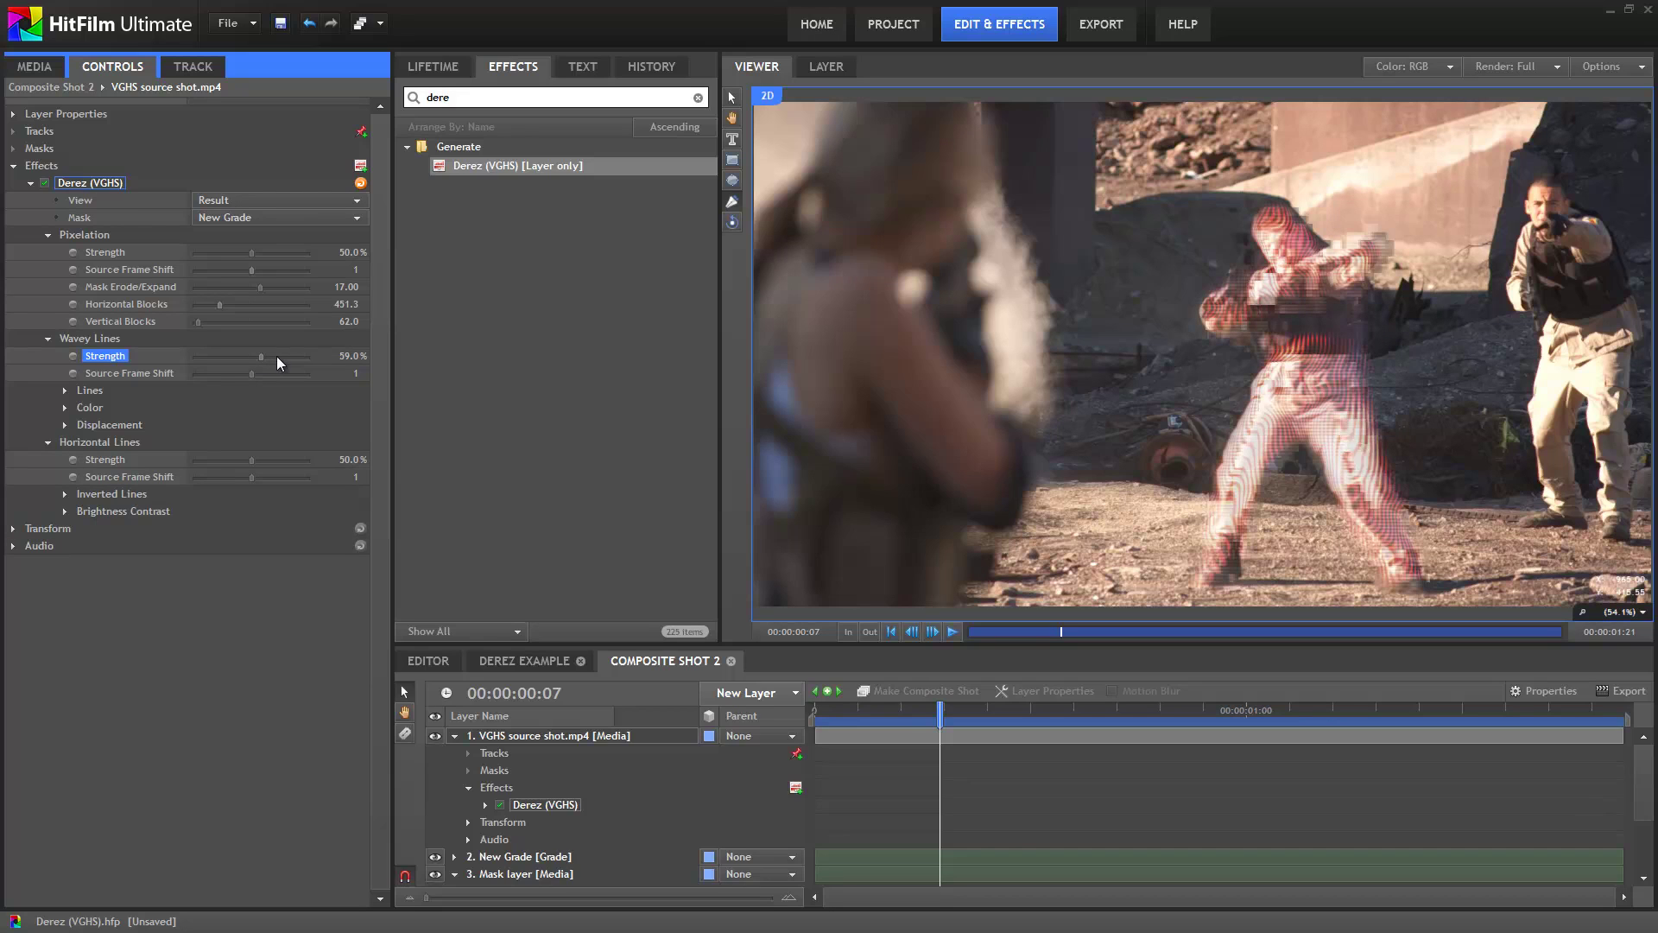
drag(291, 356, 310, 355)
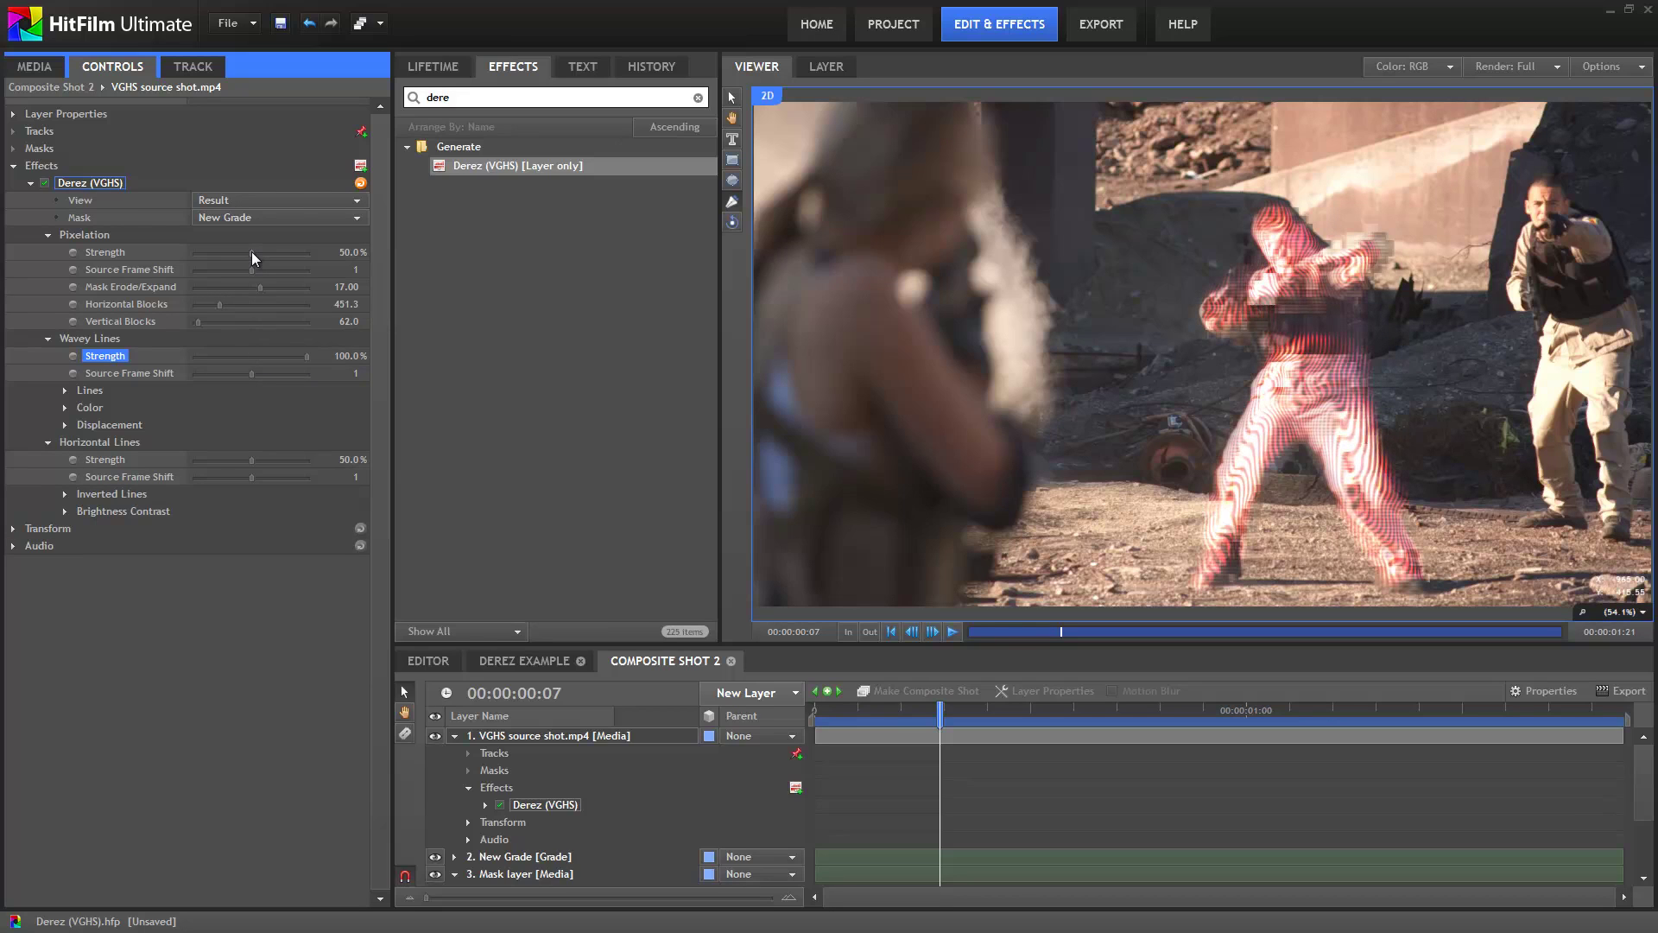
click(250, 256)
drag(204, 260, 189, 259)
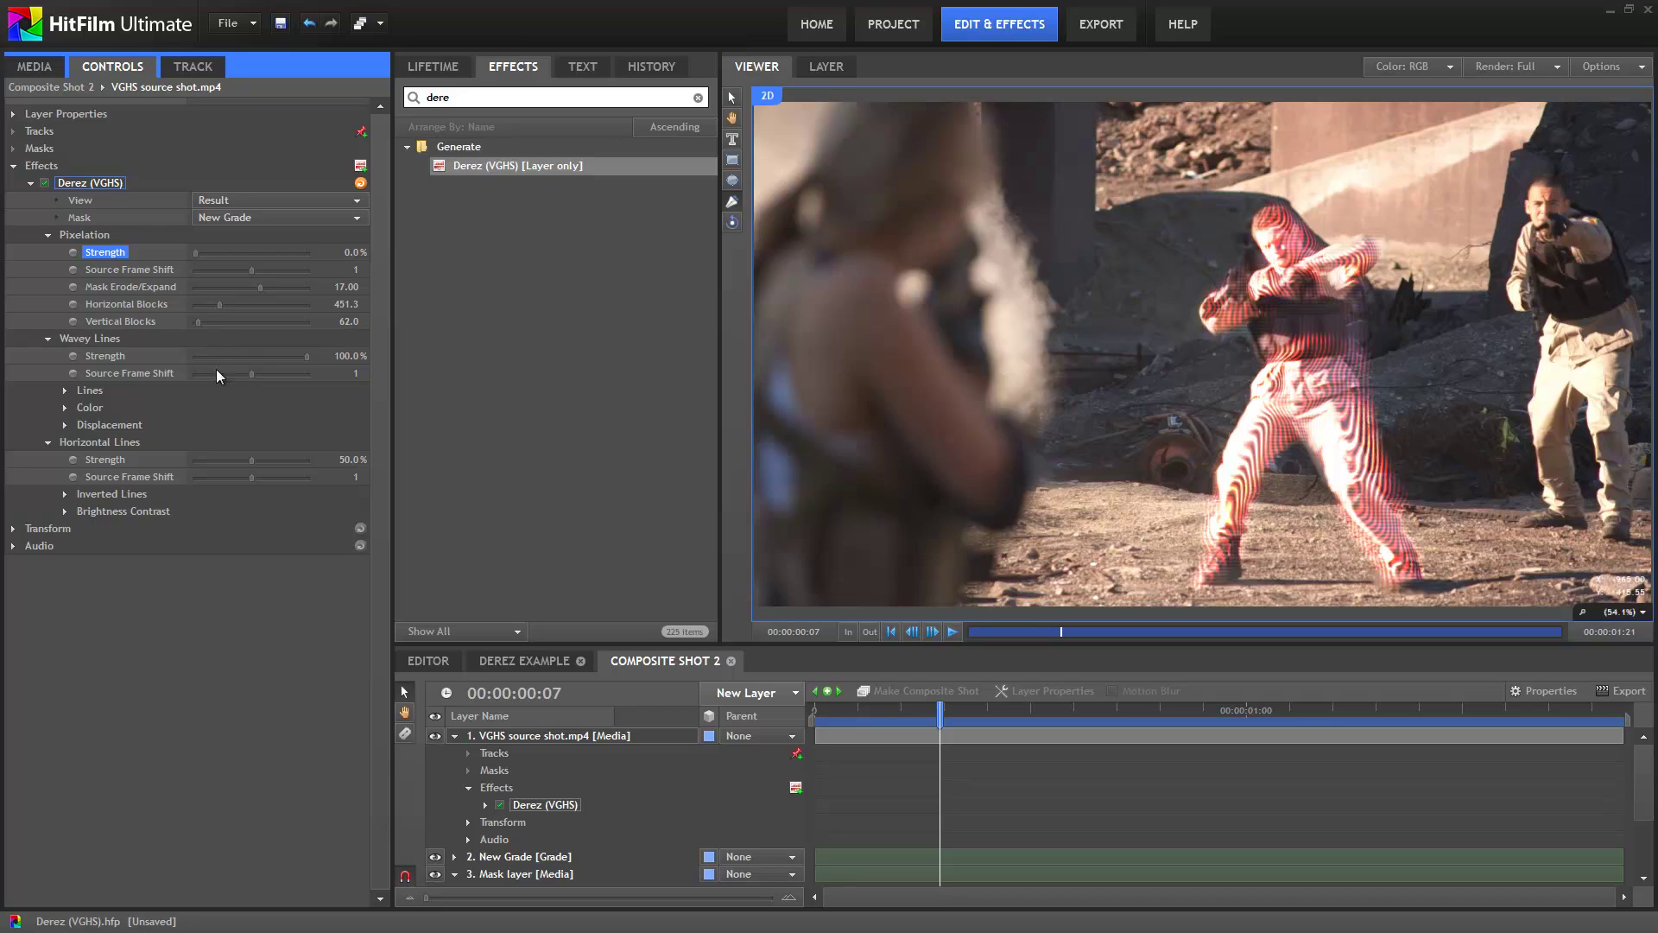
Keyframe the mask opacity at 0% on frame 6 and 100% on frame 7.
scroll(457, 883, down, 3)
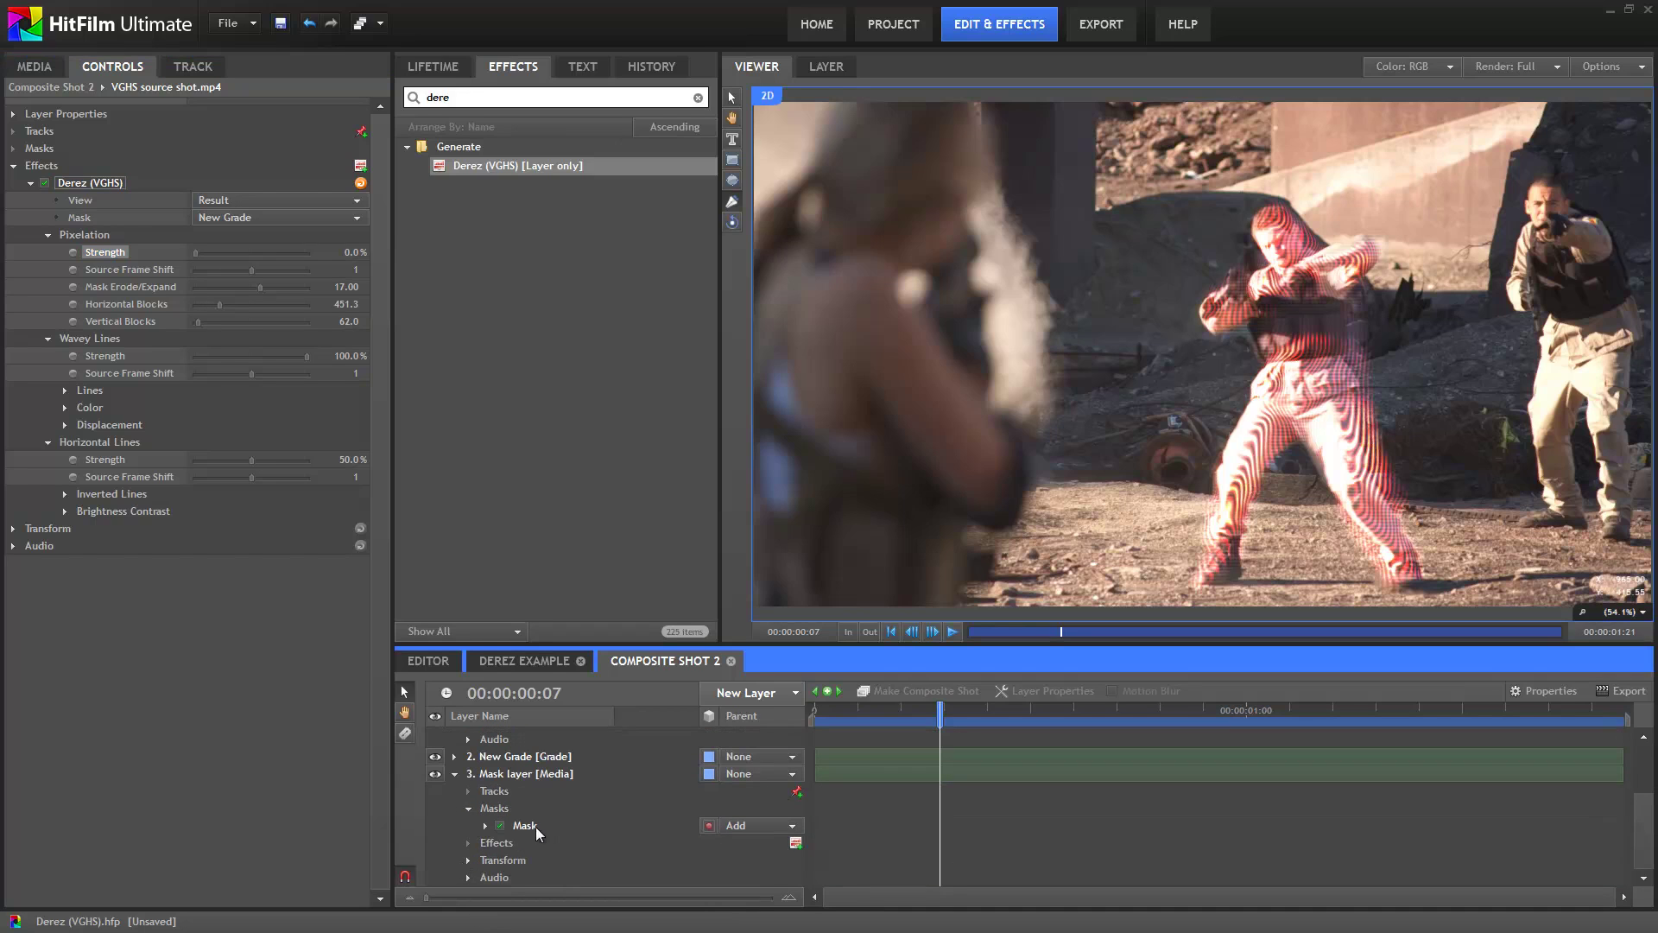
click(486, 825)
scroll(489, 822, down, 2)
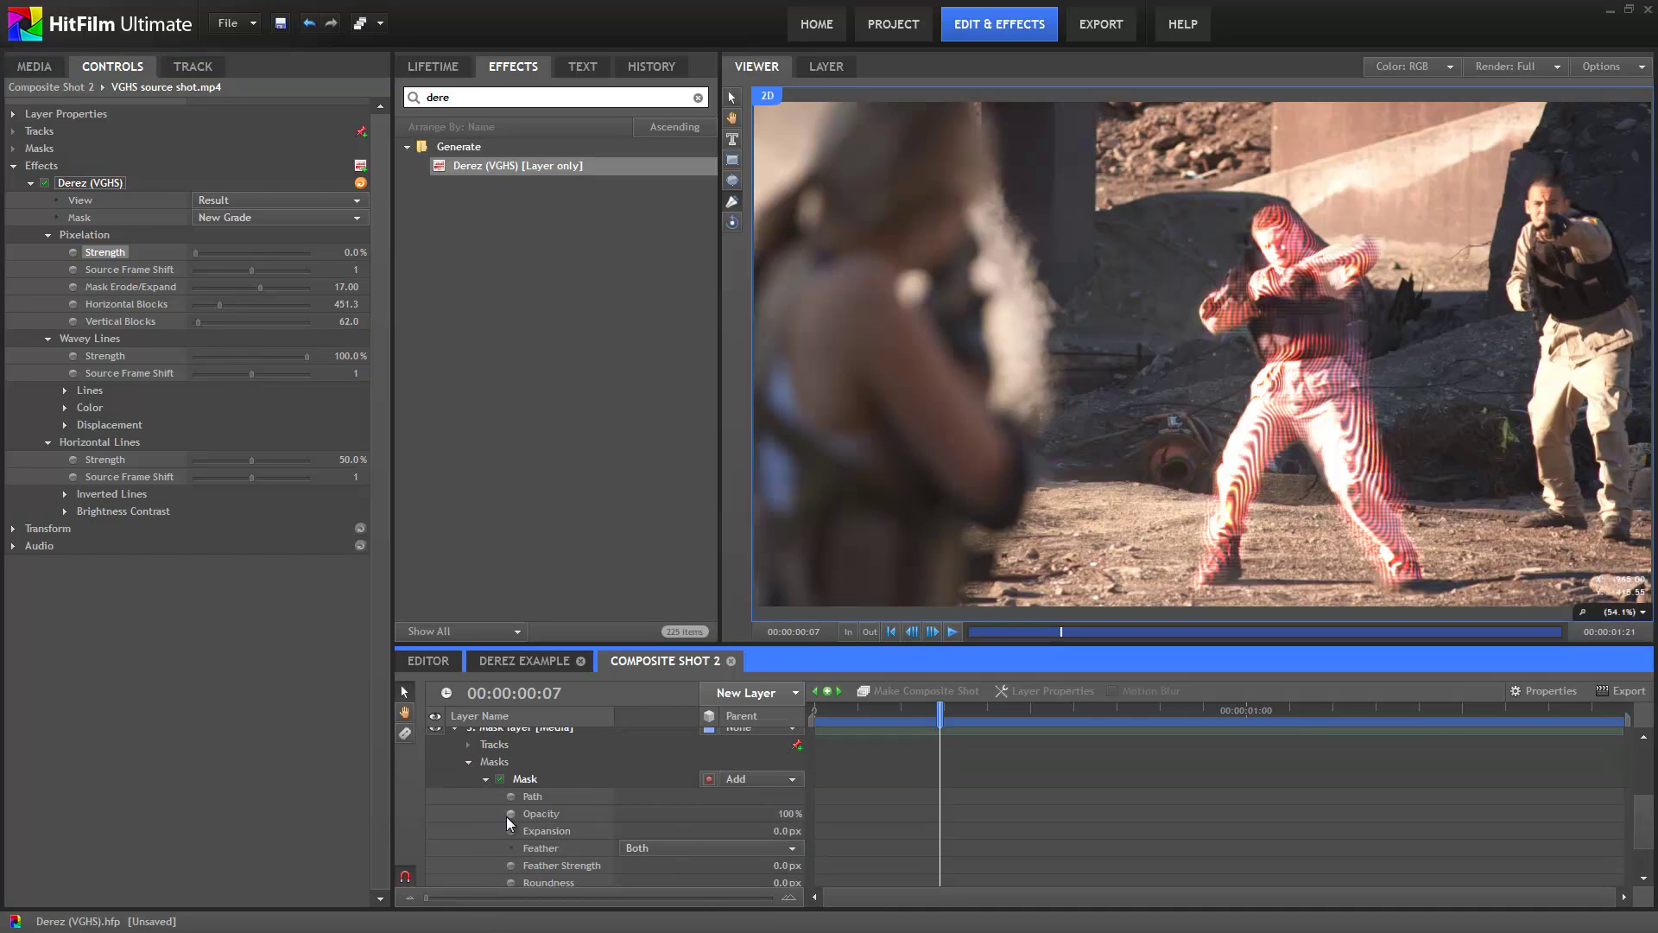
key(Left)
click(509, 768)
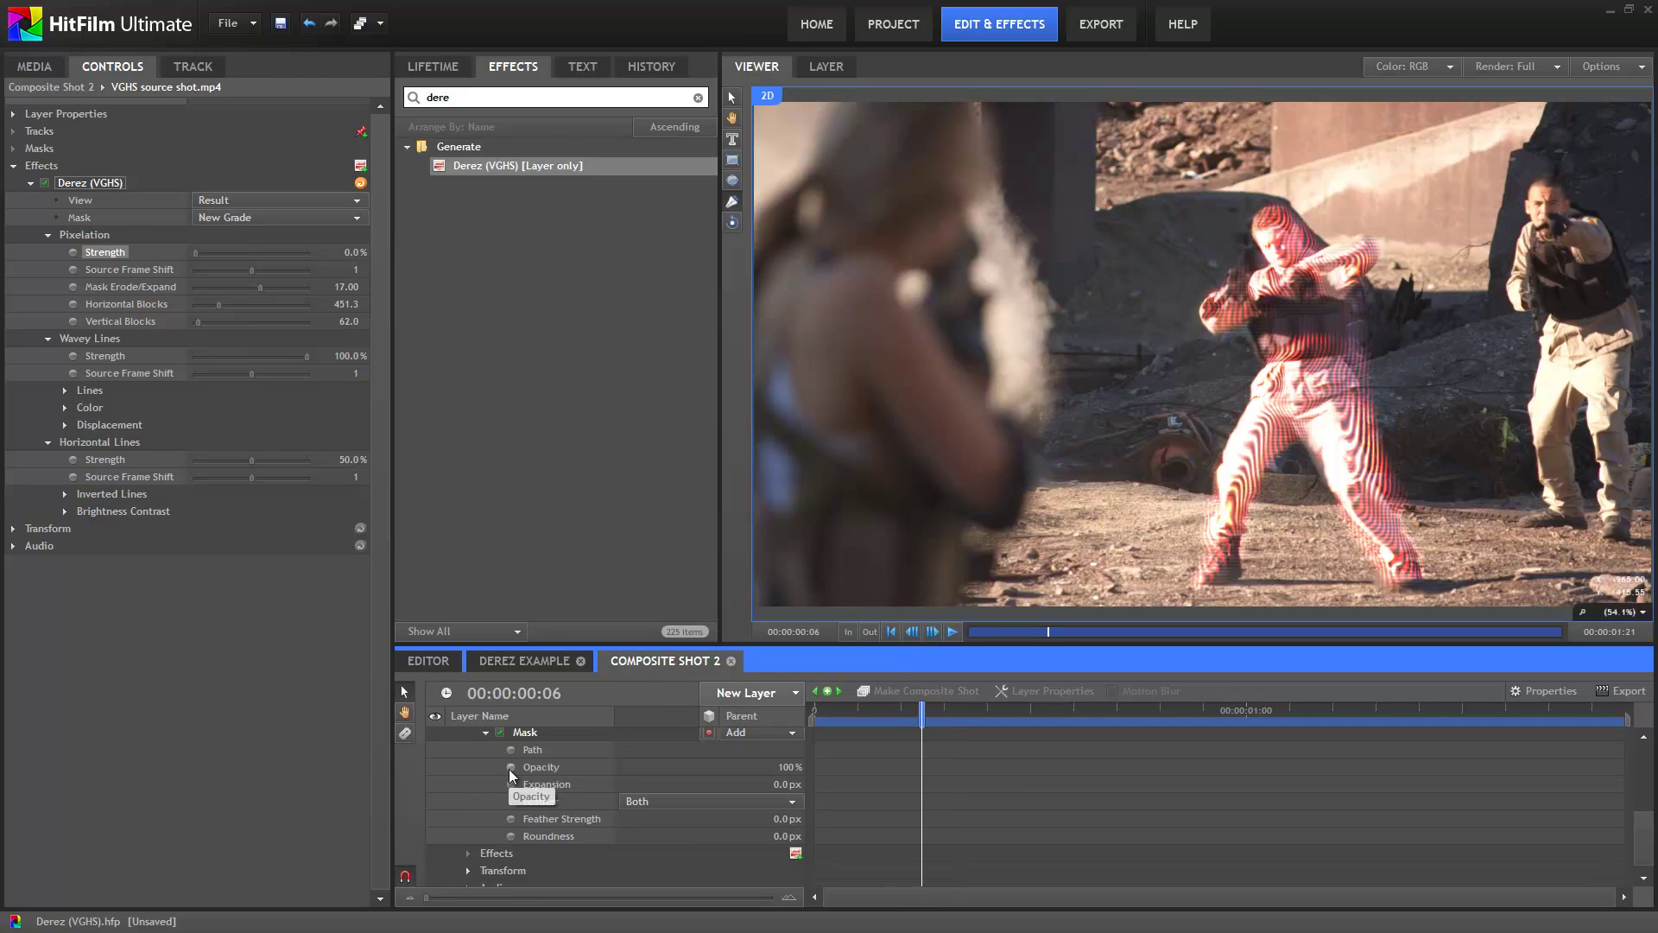
click(781, 767)
text(0)
key(Return)
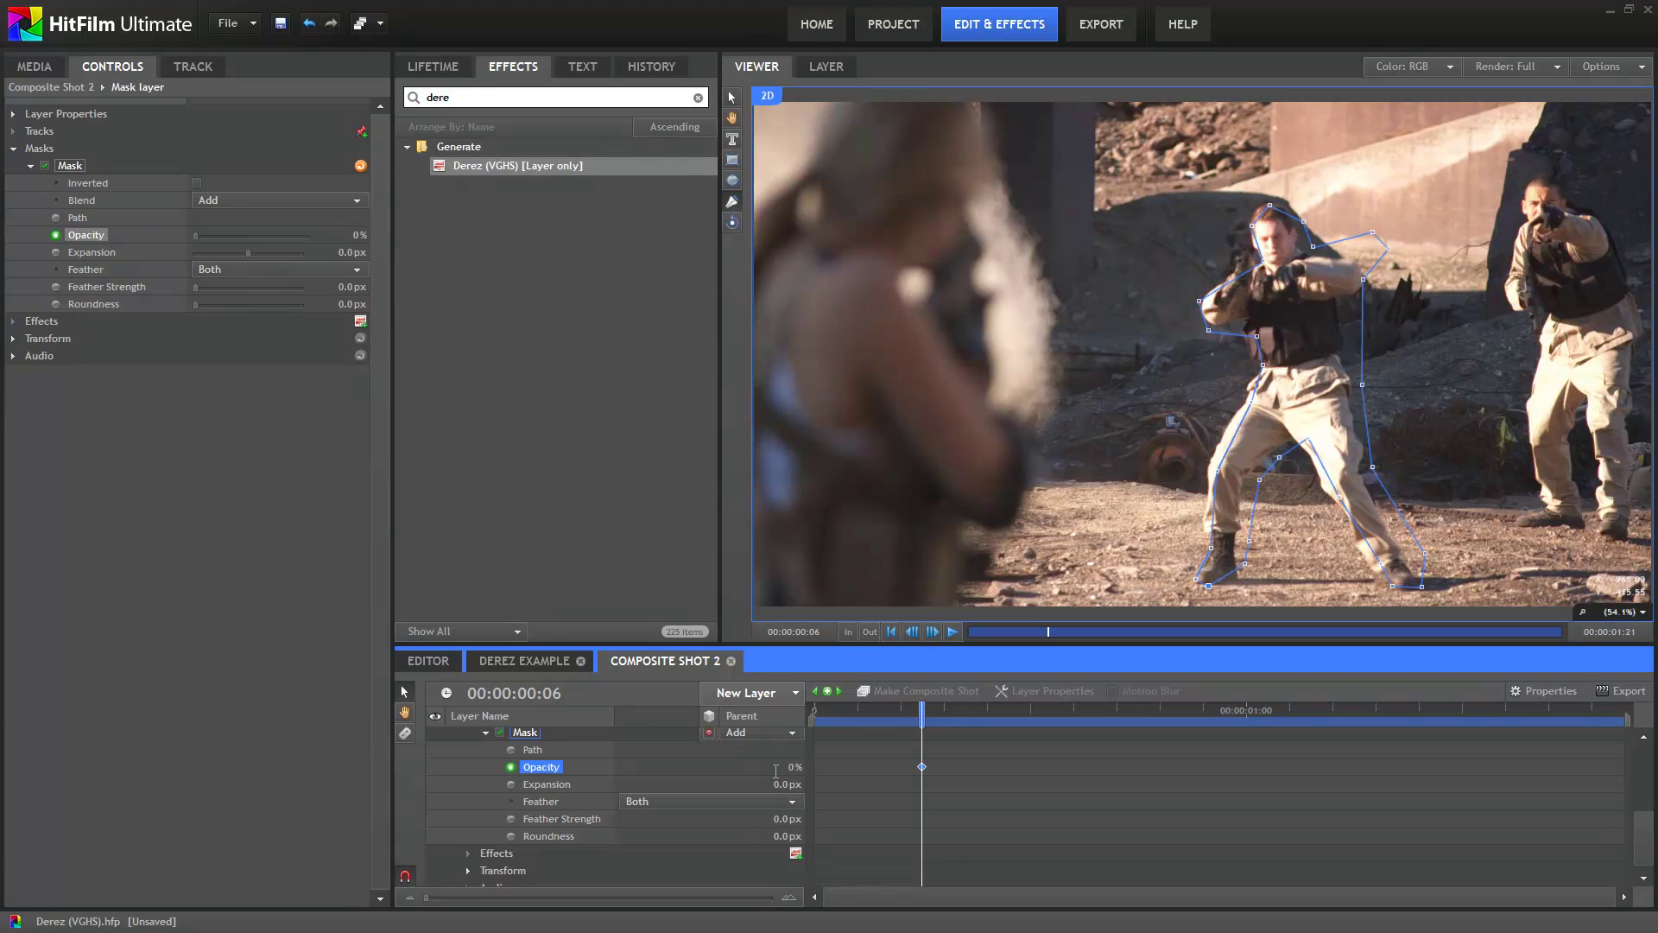
key(Right)
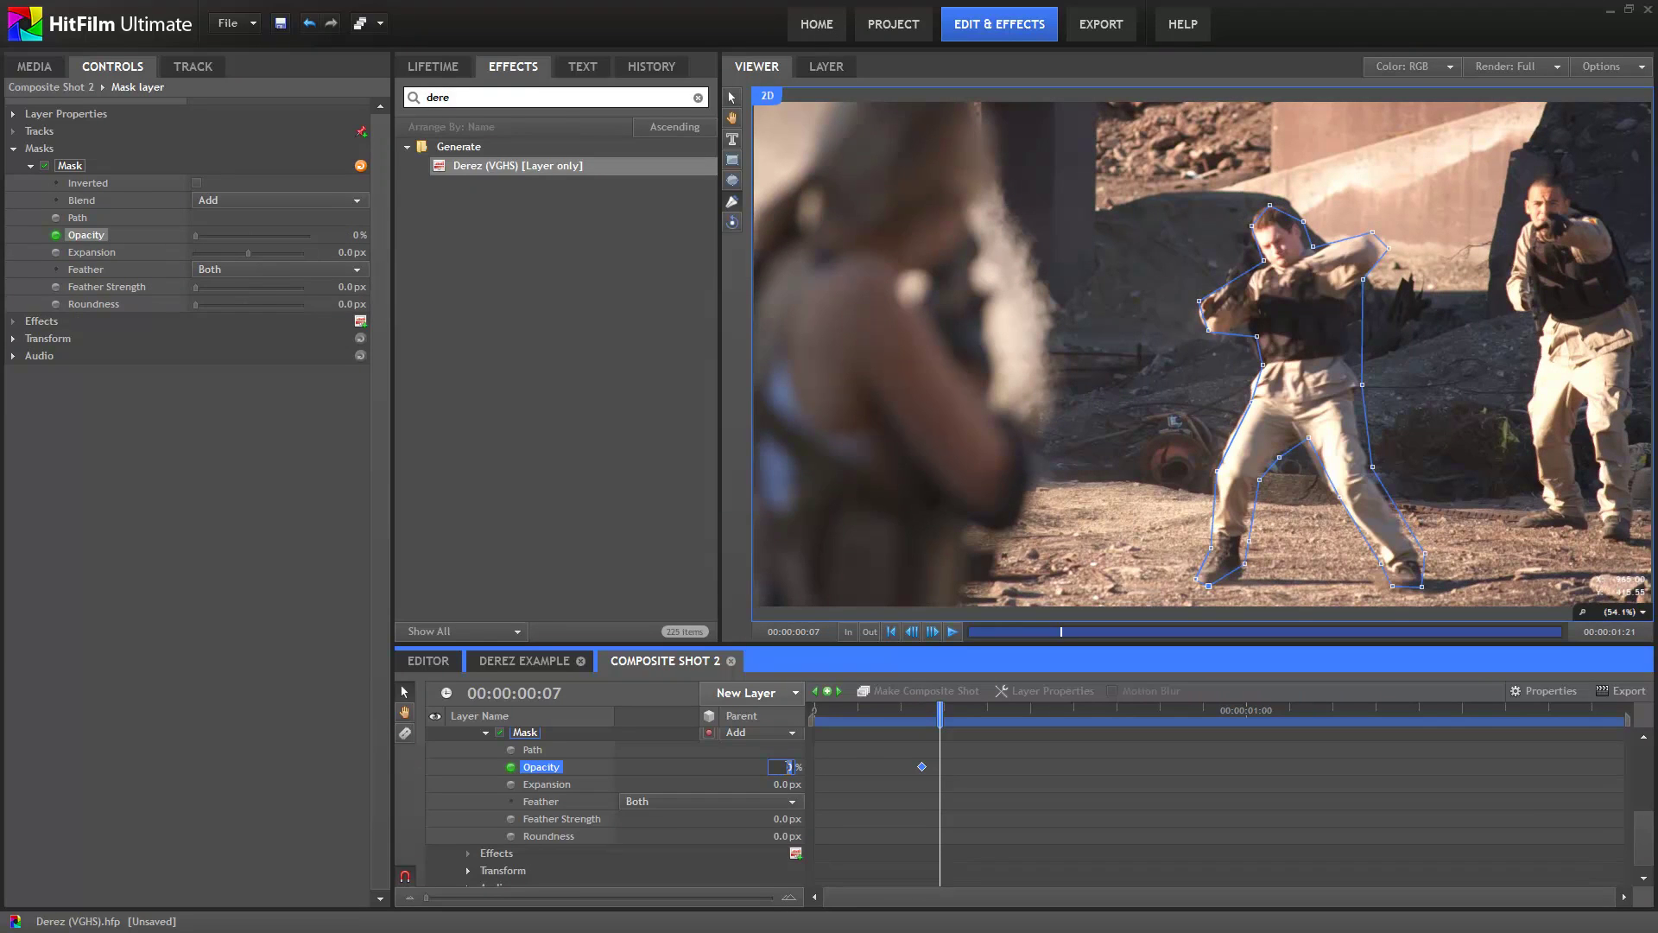
text(100)
key(Return)
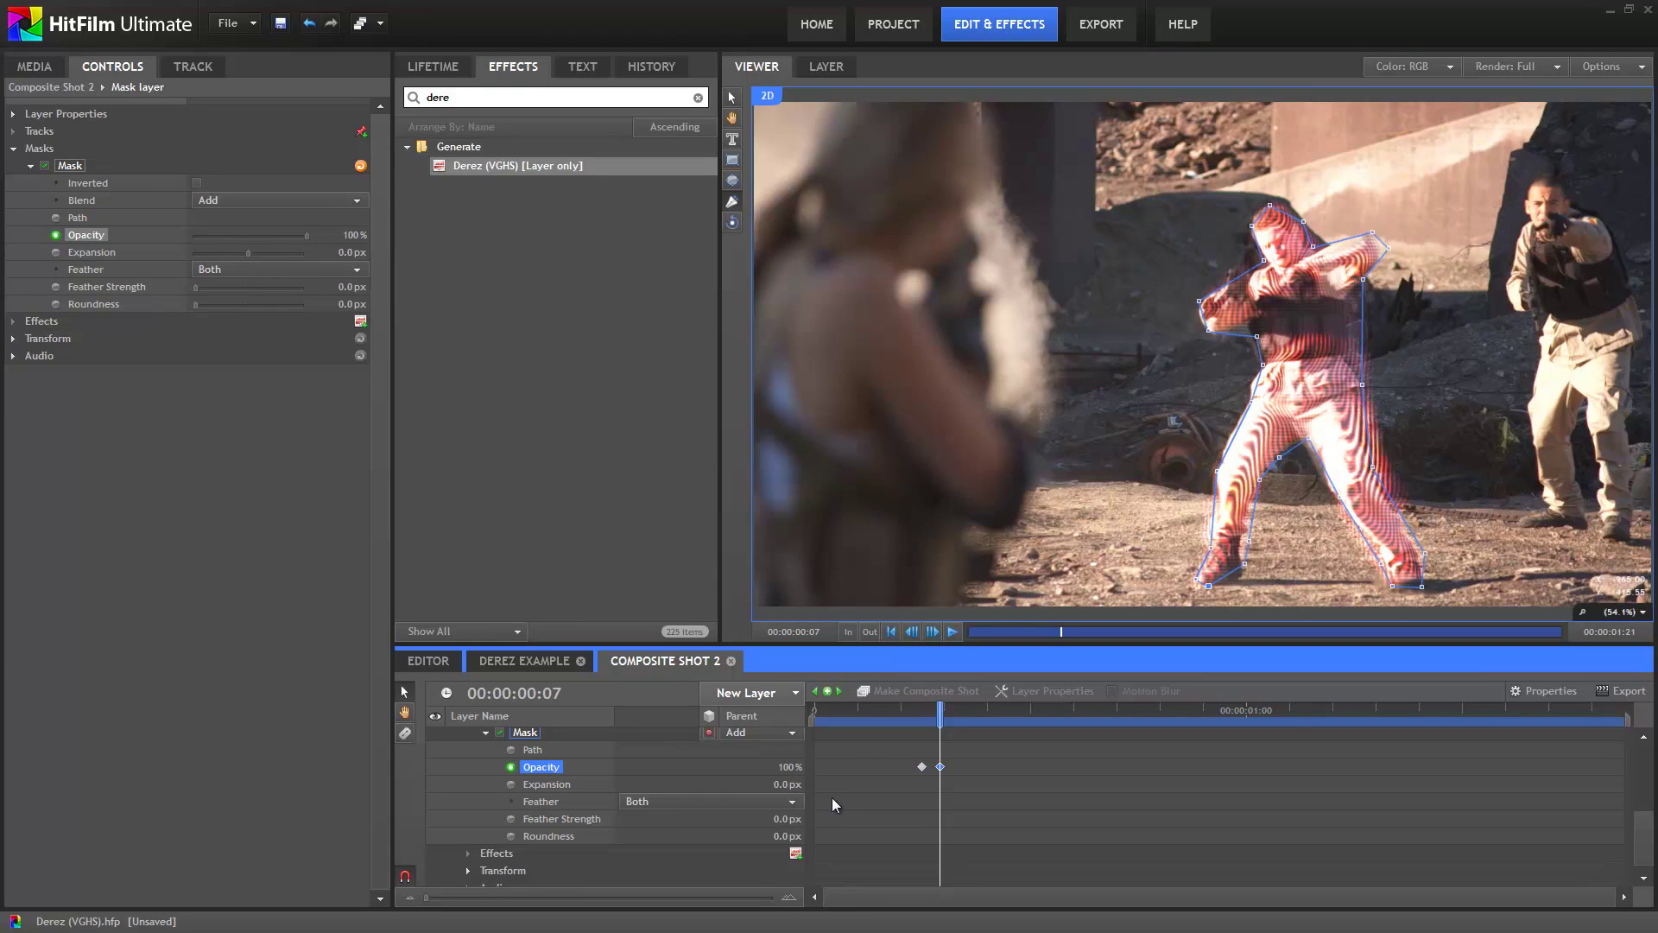
Add mask opacity keyframes of 100% at frame 11 and 0% at frame 12.
key(Right)
key(Right)
key(Right)
key(Right)
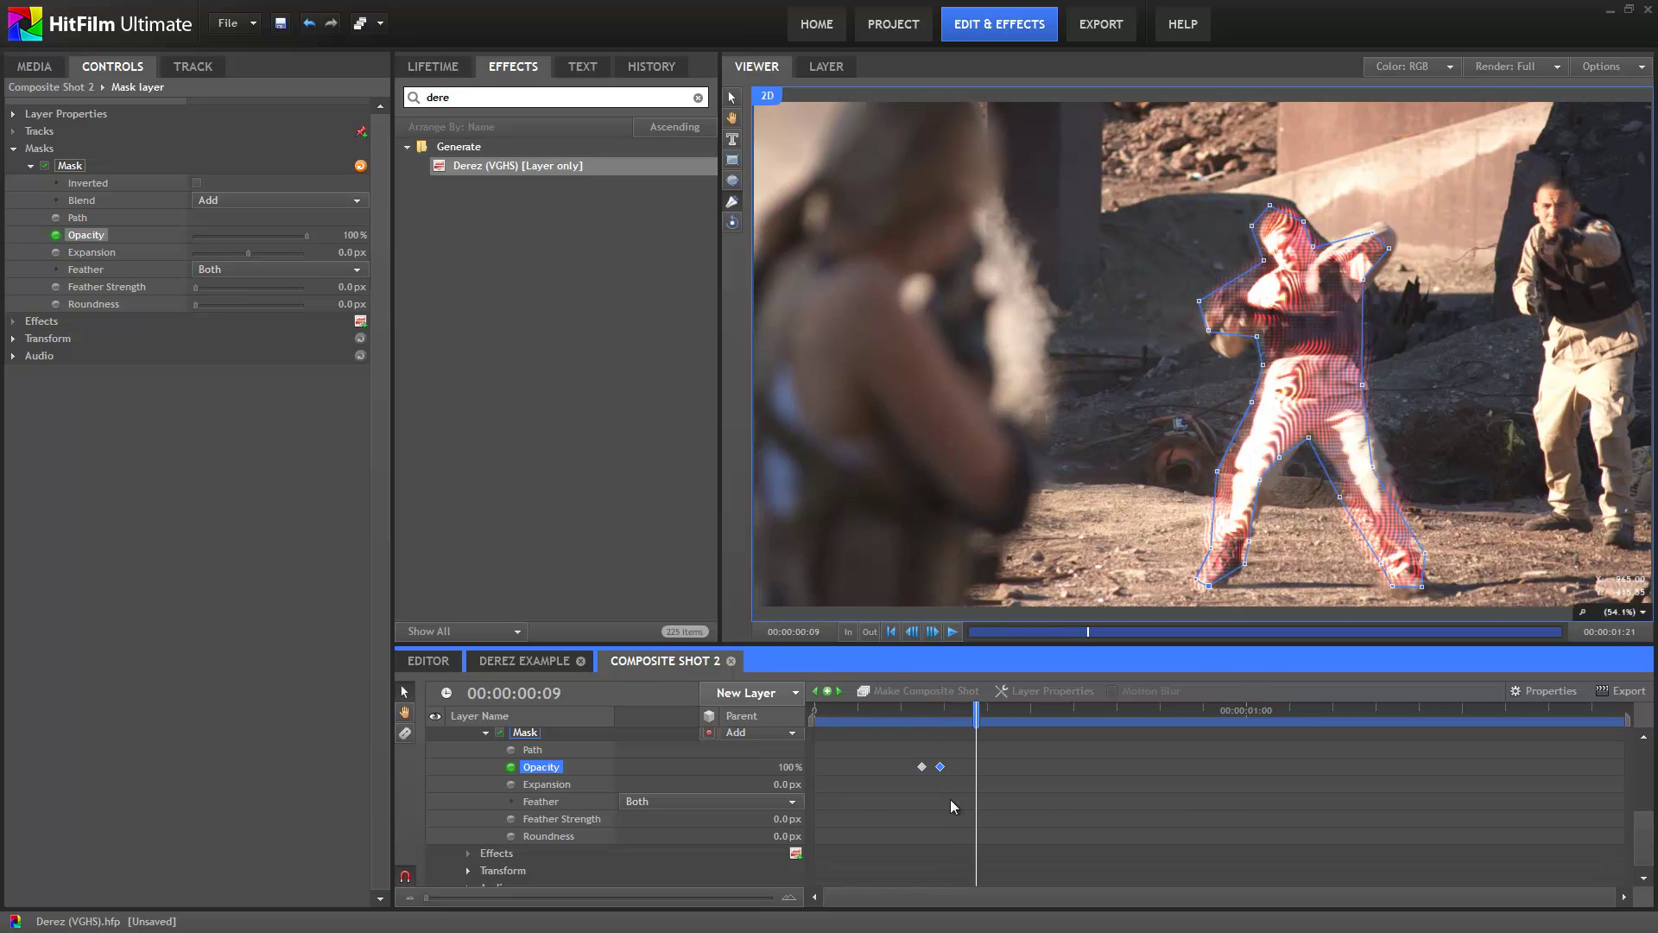
click(827, 691)
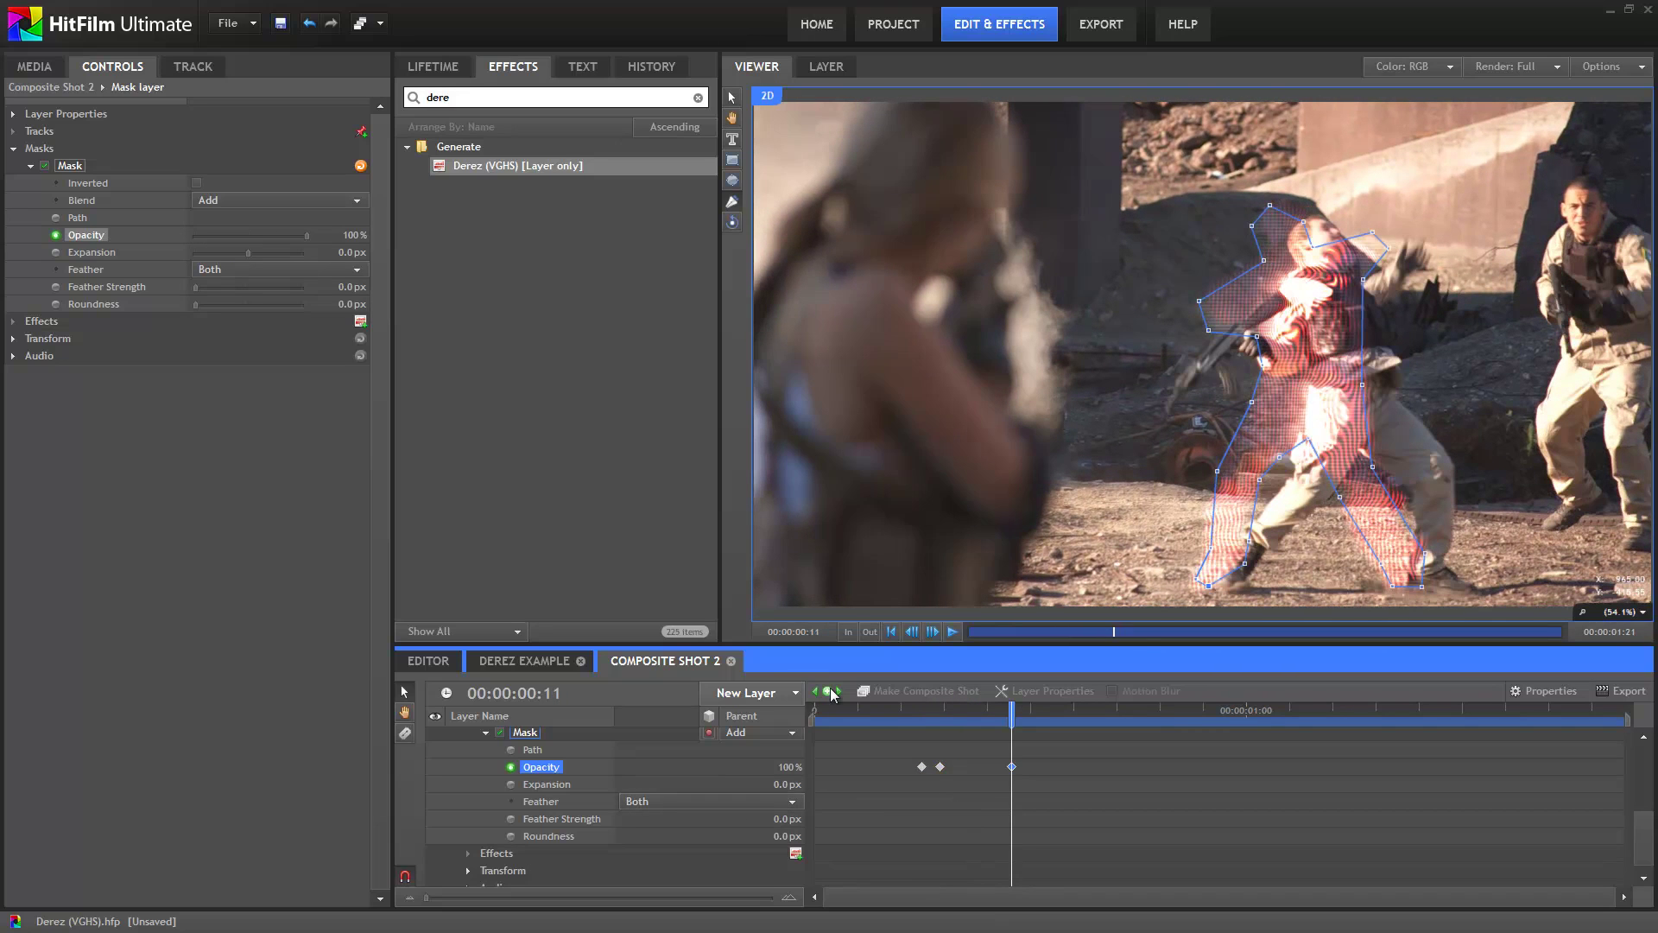
key(Right)
click(786, 766)
text(0)
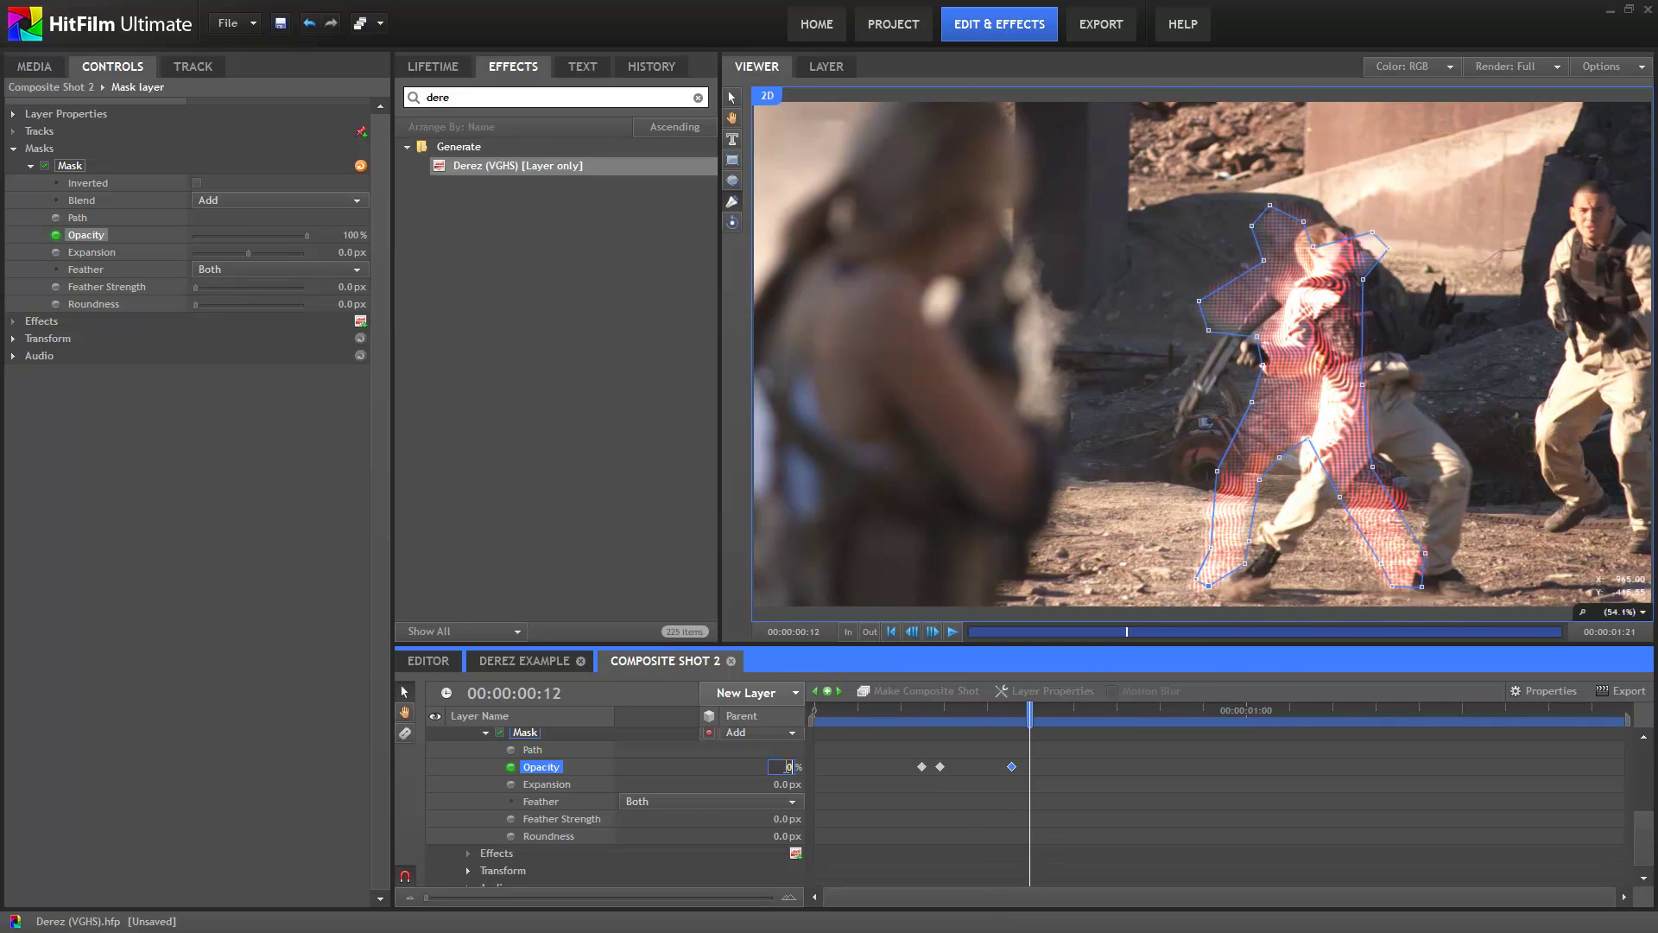
key(Return)
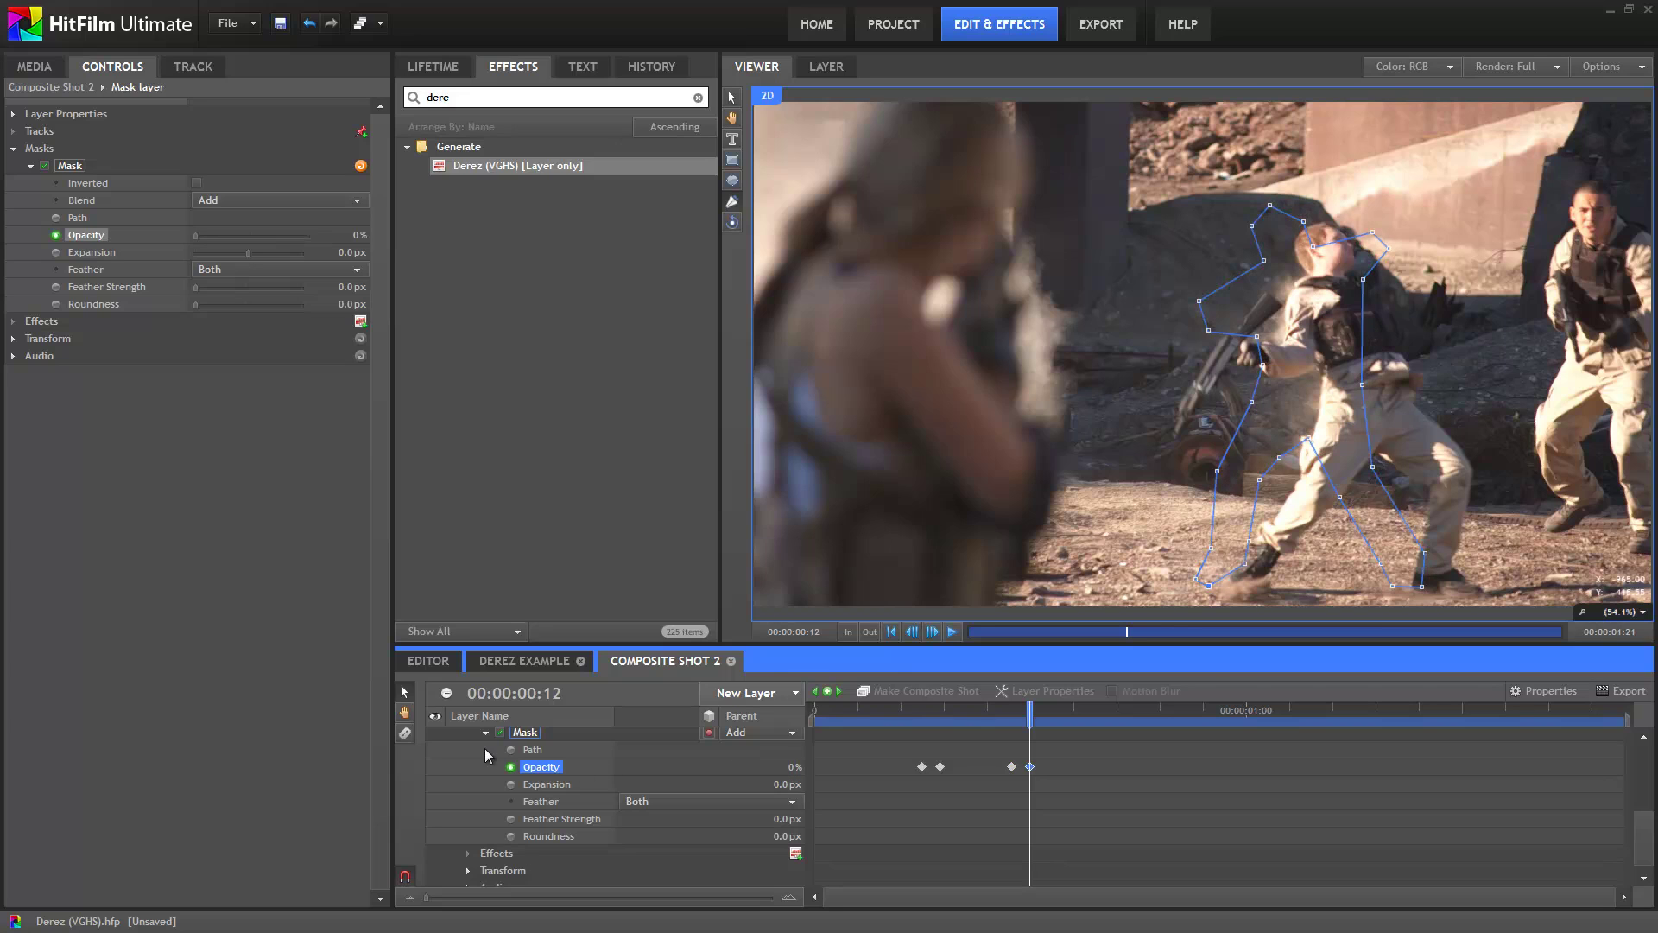
Keyframe the mask path at frame 7, shift the mask right at frame 11, and play back.
click(945, 708)
click(510, 749)
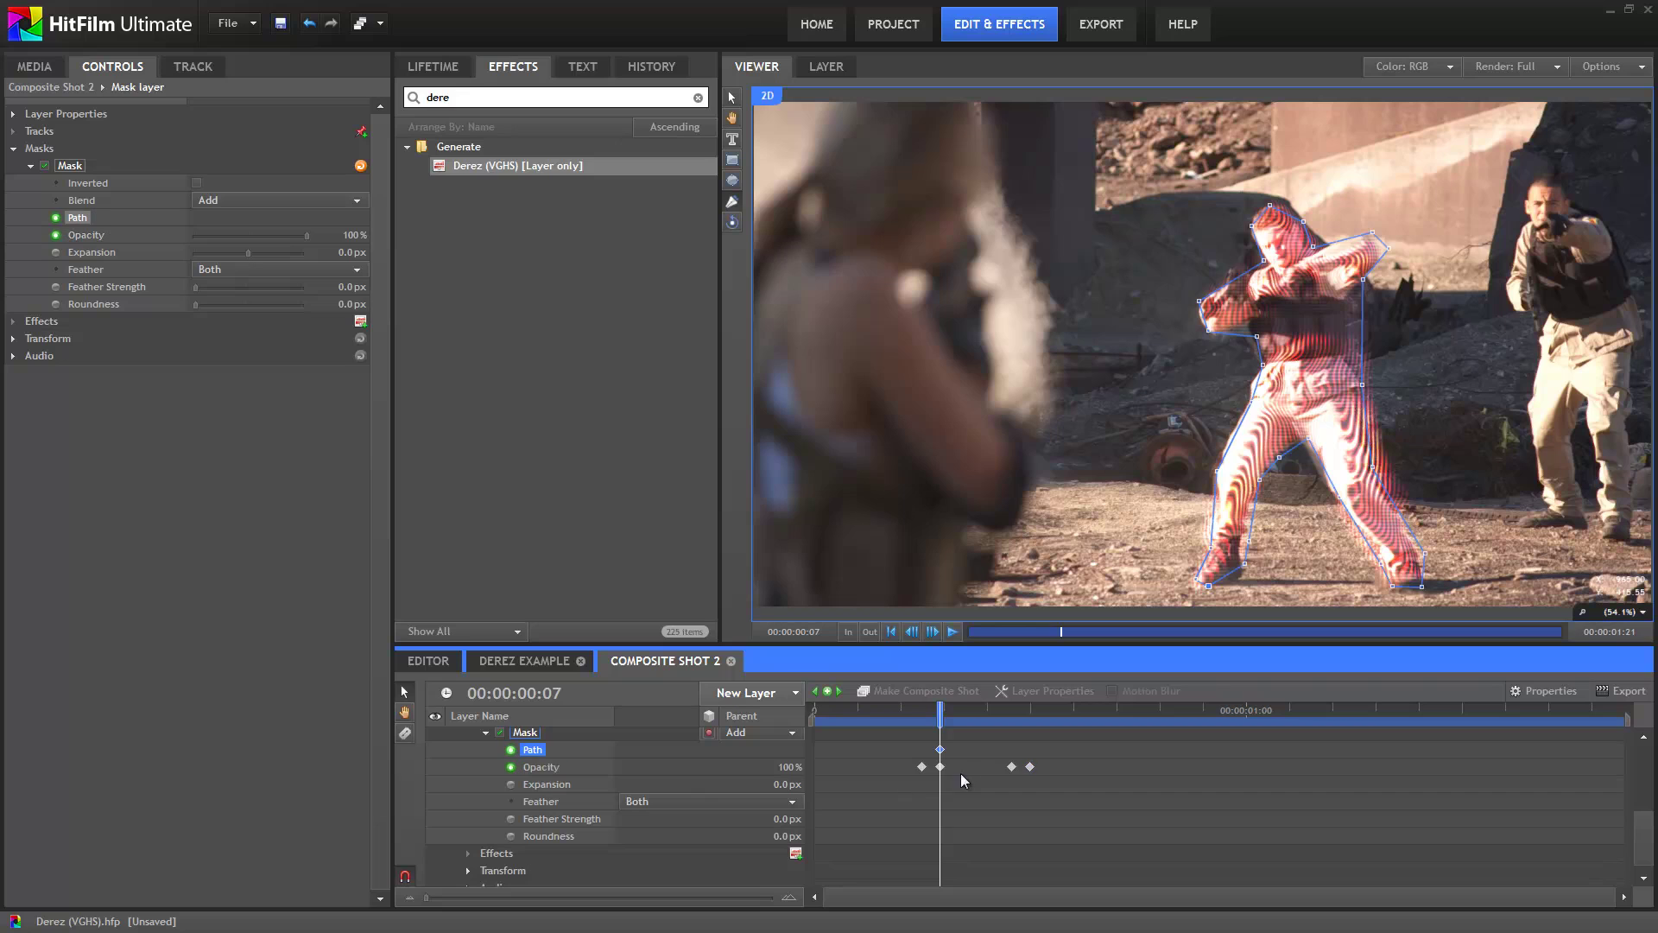
click(1014, 721)
click(1366, 396)
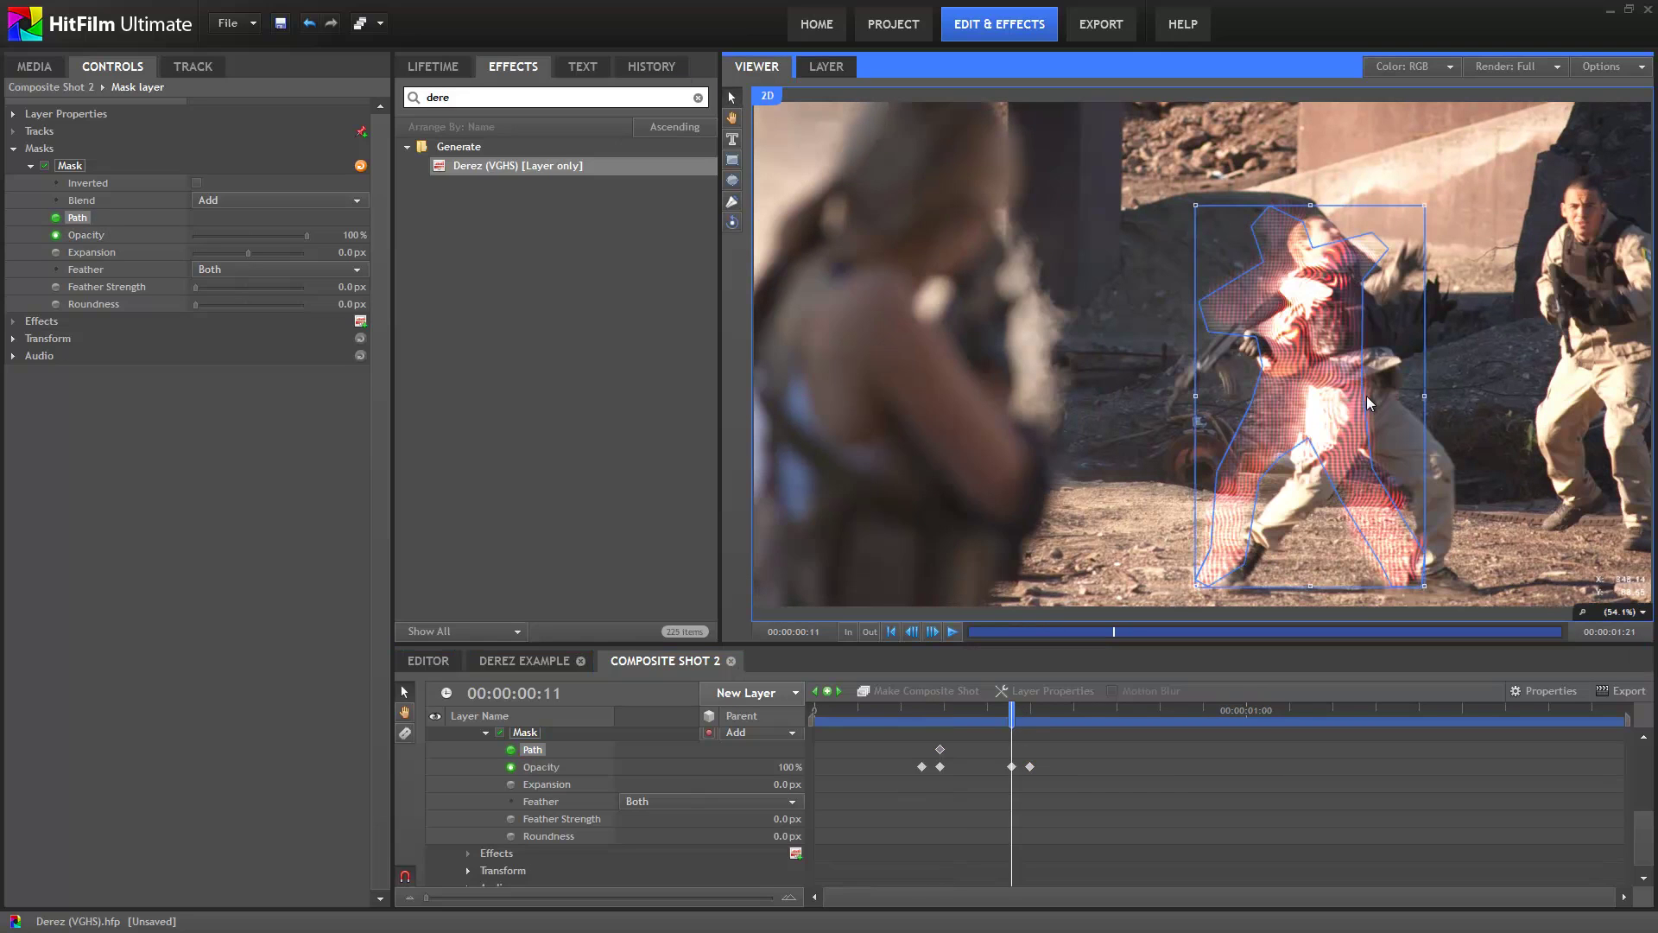
drag(1327, 376, 1368, 377)
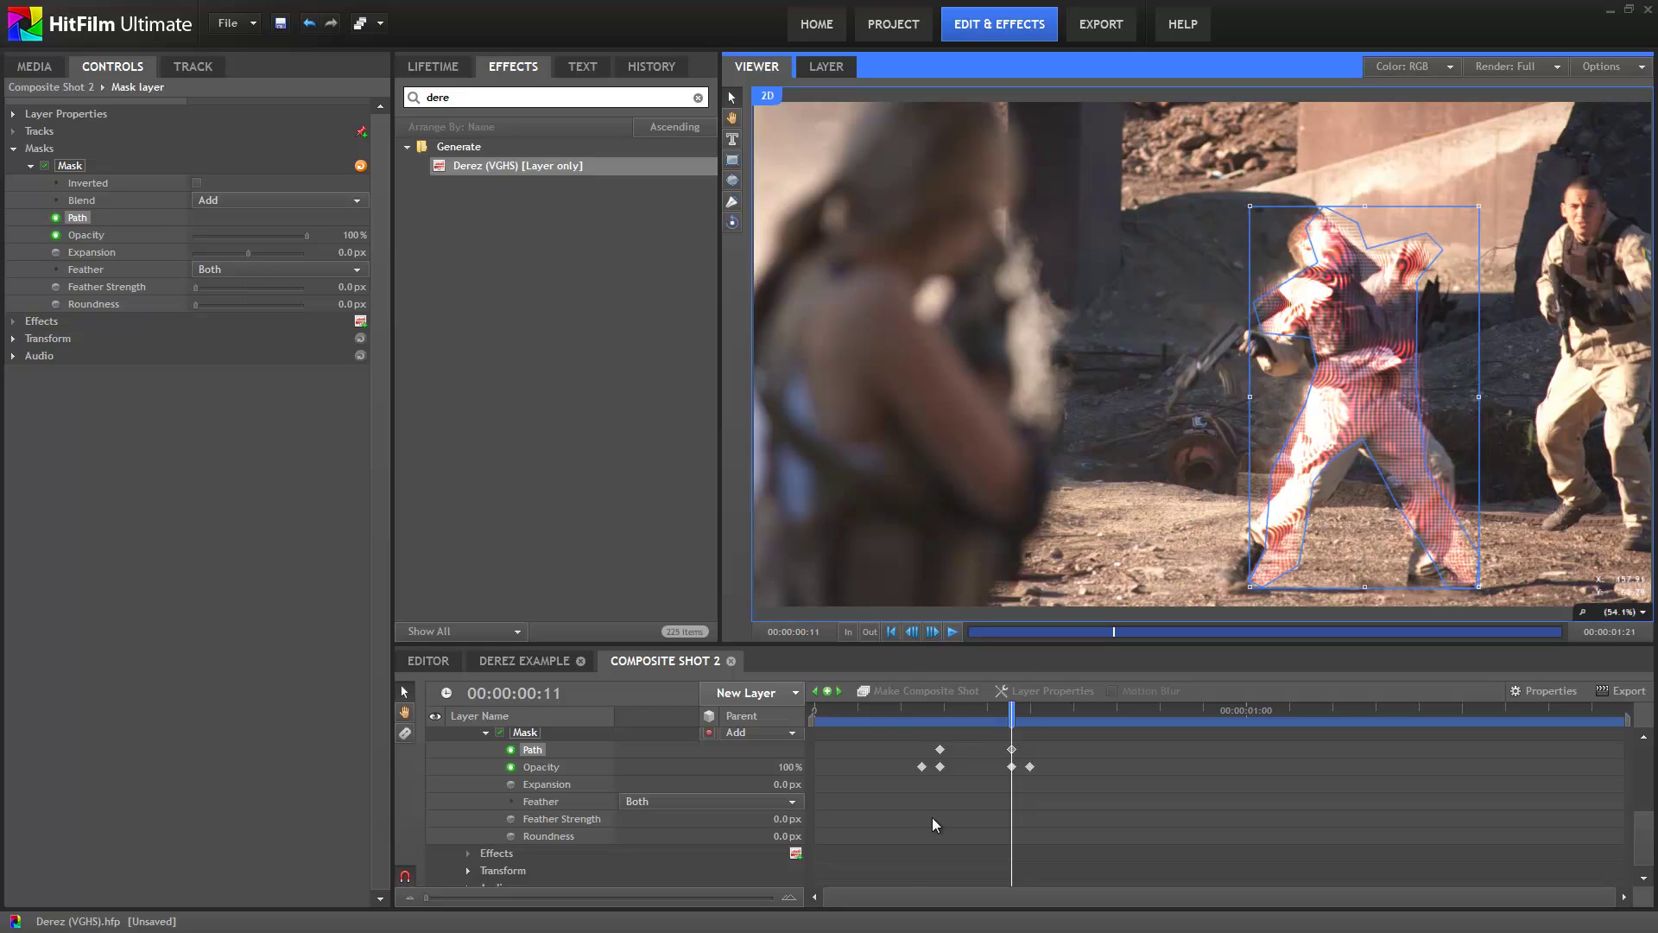
click(942, 764)
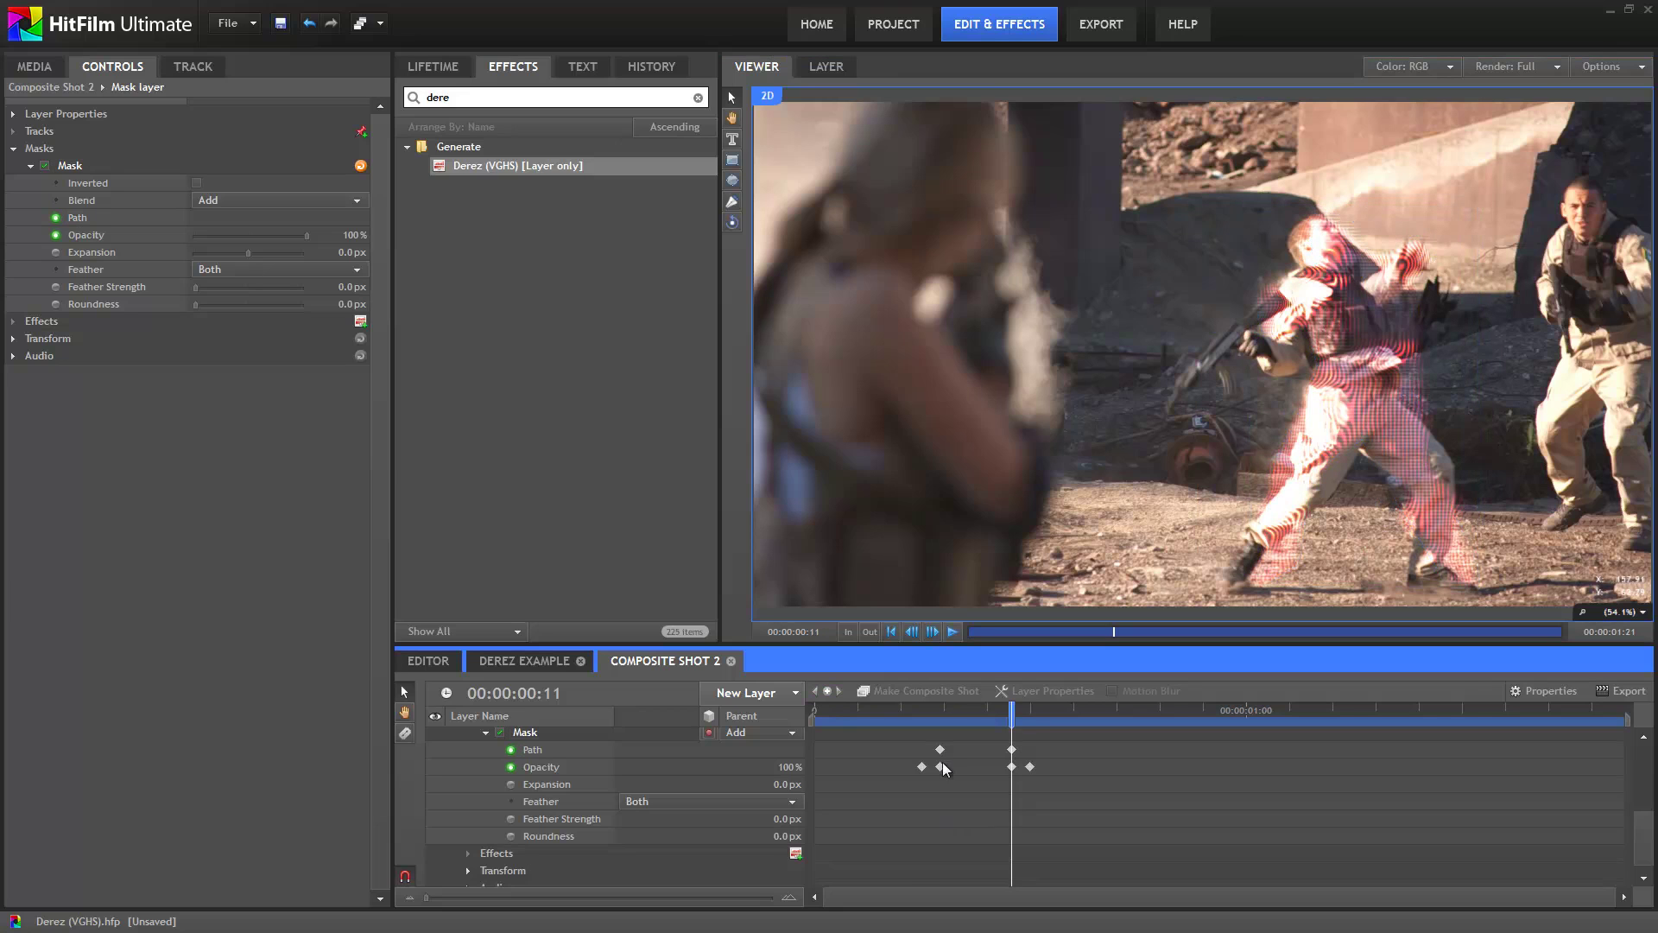
click(903, 711)
key(space)
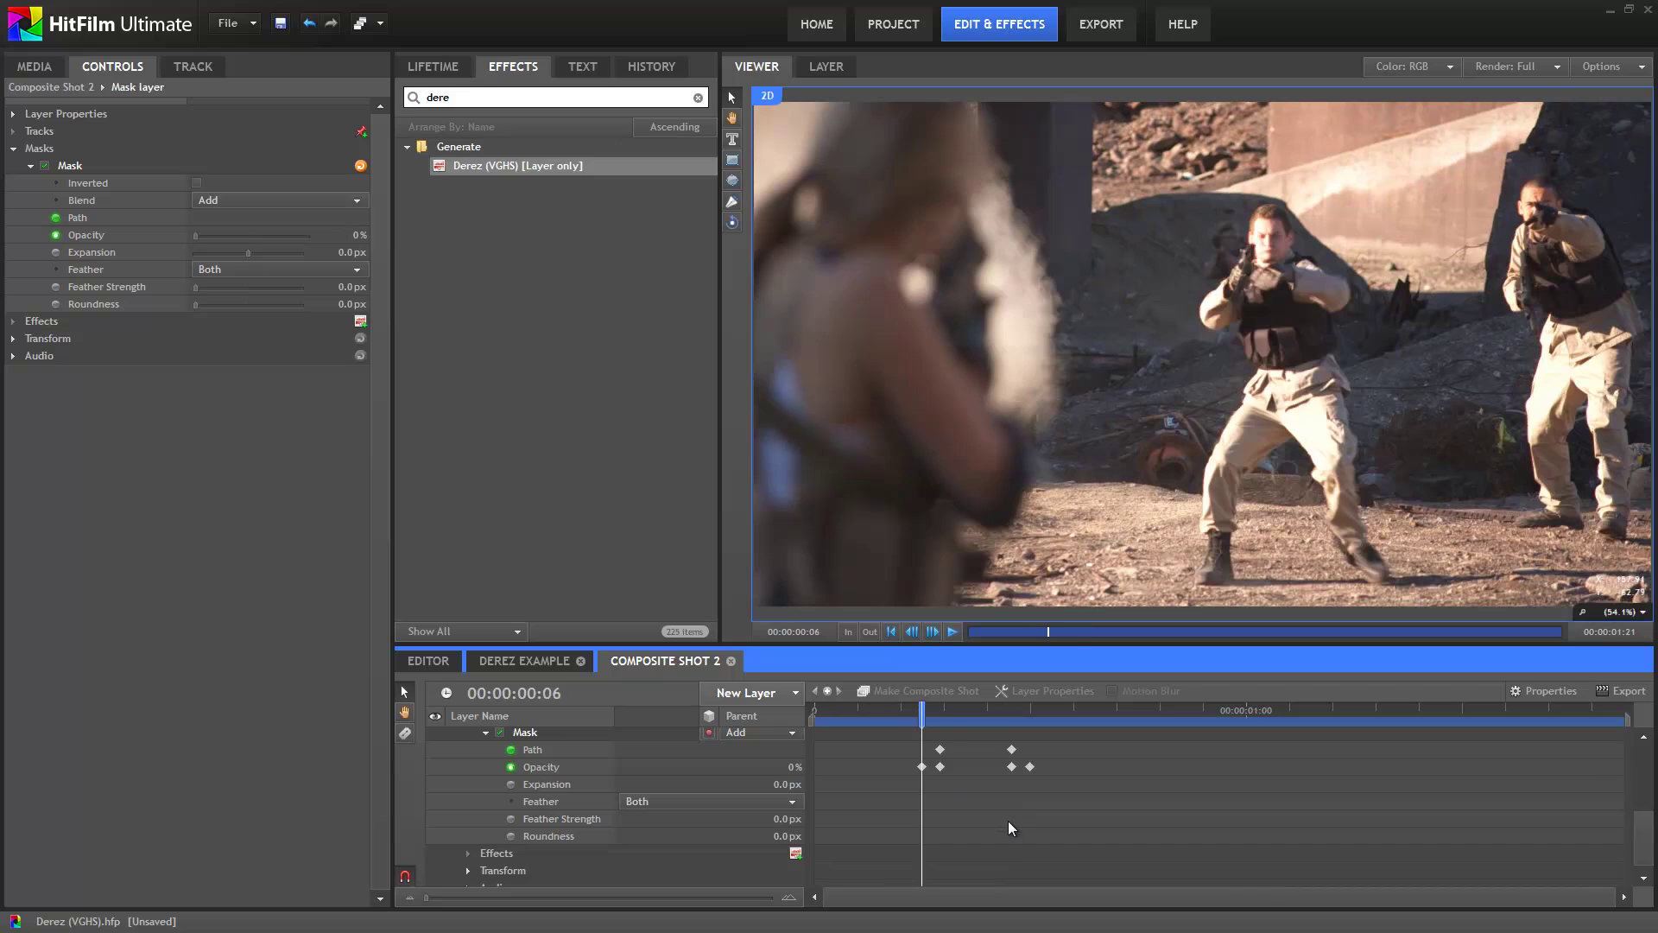